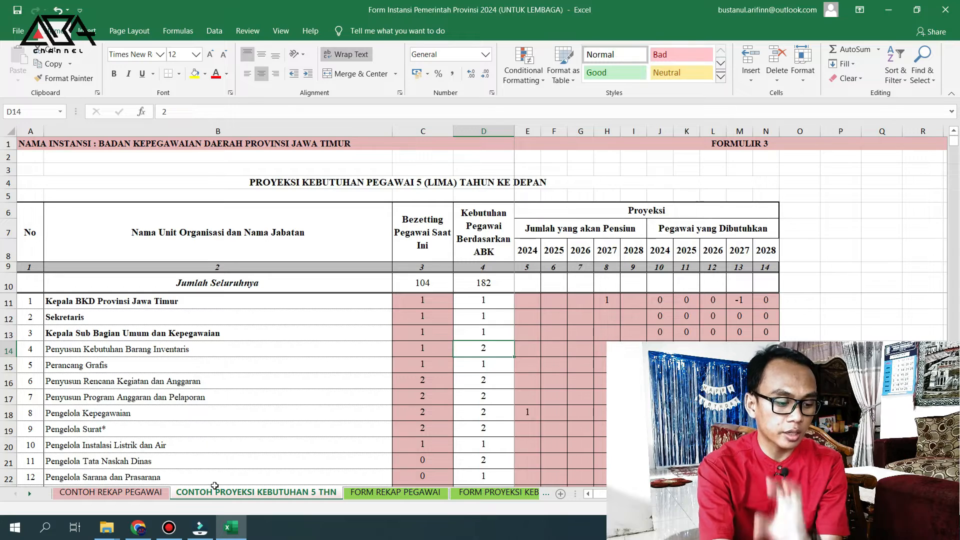
Compare the FORM REKAP PEGAWAI and FORM PROYEKSI KEBUTUHAN 5 TAHUN sheets, finishing on FORM REKAP PEGAWAI.
click(419, 498)
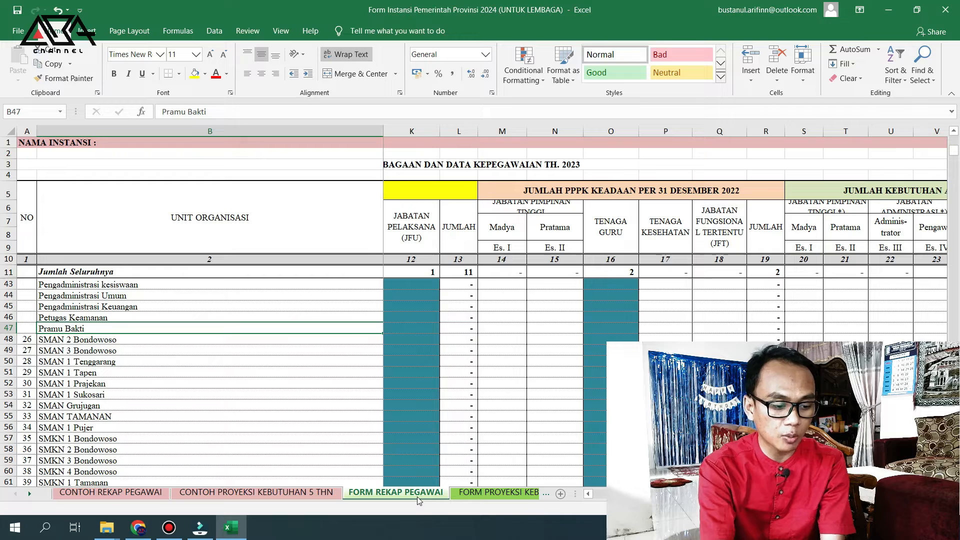
click(455, 498)
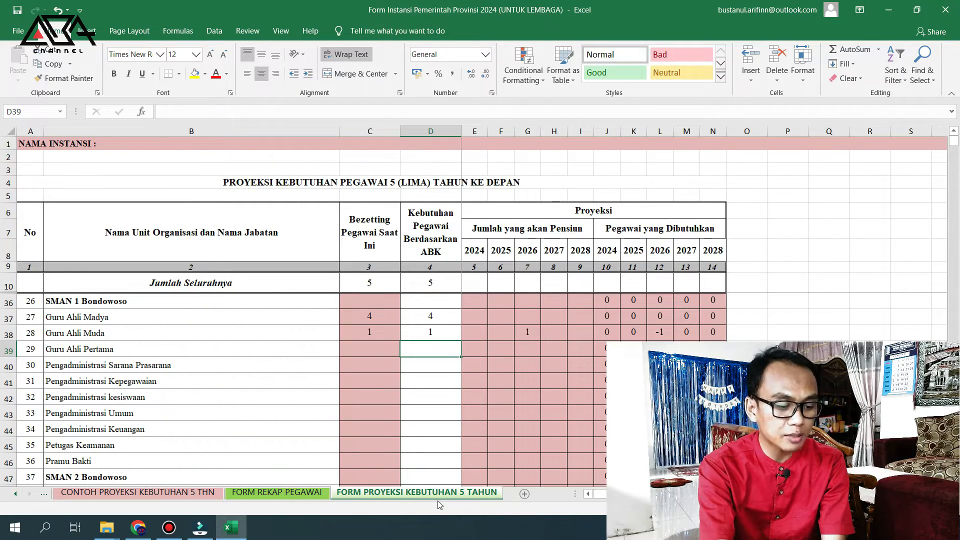
click(304, 499)
click(385, 499)
click(281, 499)
click(368, 499)
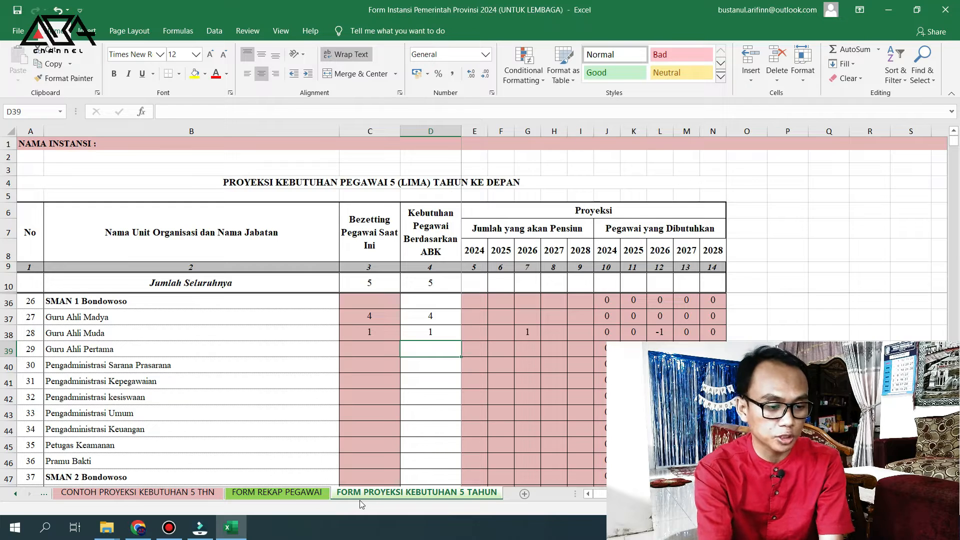
click(277, 492)
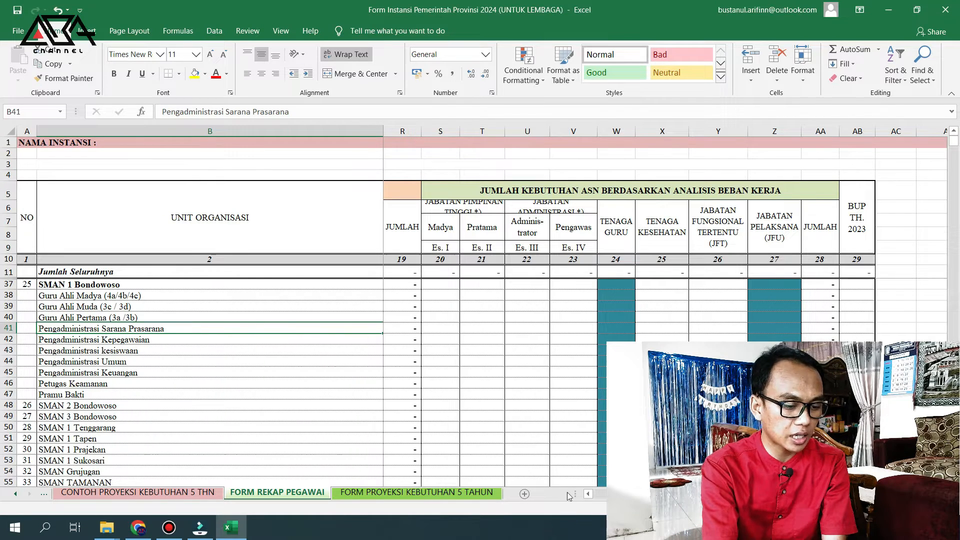
Make header row 6 of the recap form slightly taller and select the UNIT ORGANISASI header.
scroll(247, 467, left, 6)
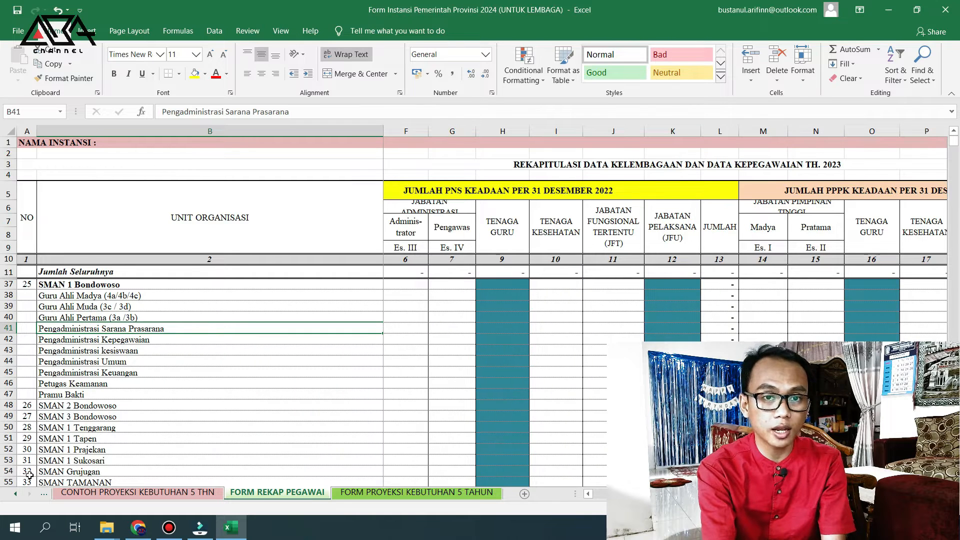
click(218, 305)
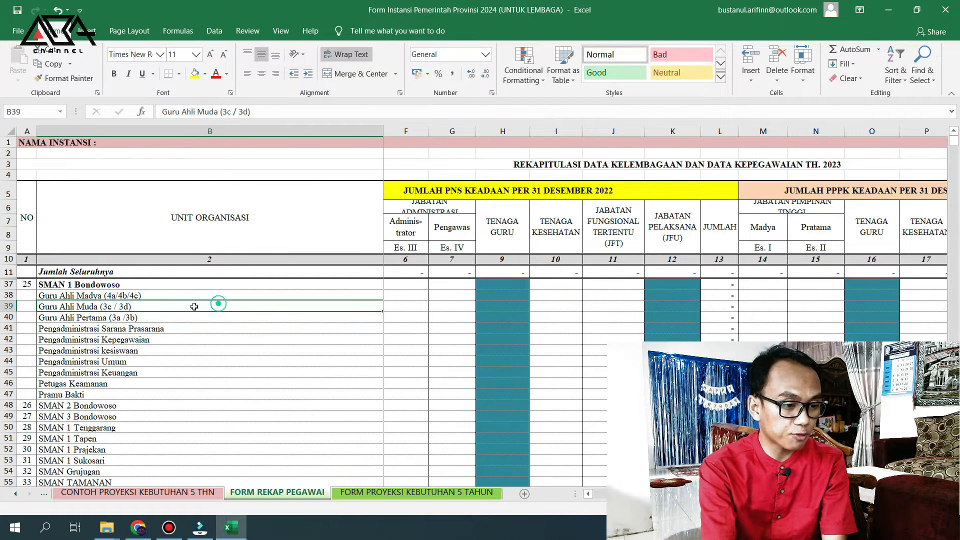
drag(12, 213, 6, 217)
click(65, 222)
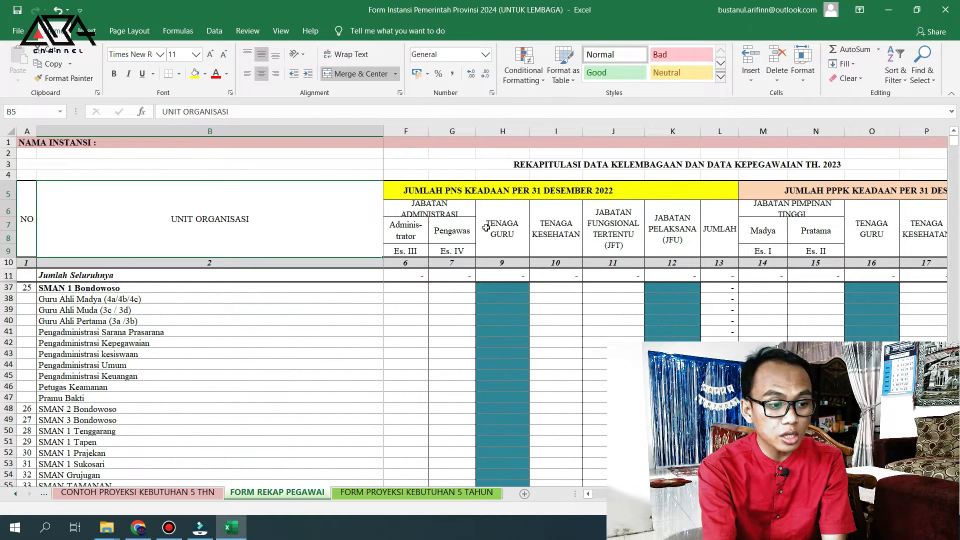
Examine the recap form's column groups for PNS numbers, PPPK numbers and ASN needs based on workload analysis.
click(594, 192)
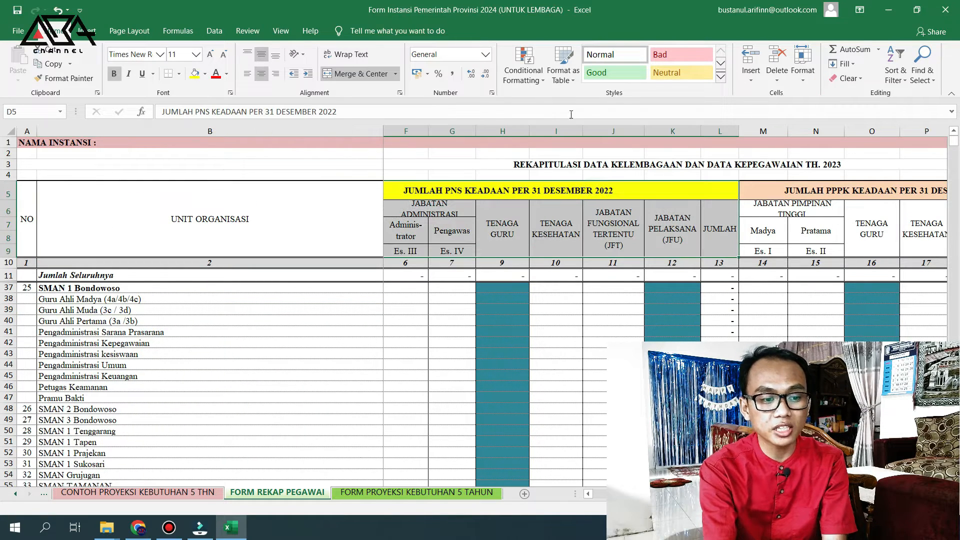
click(834, 189)
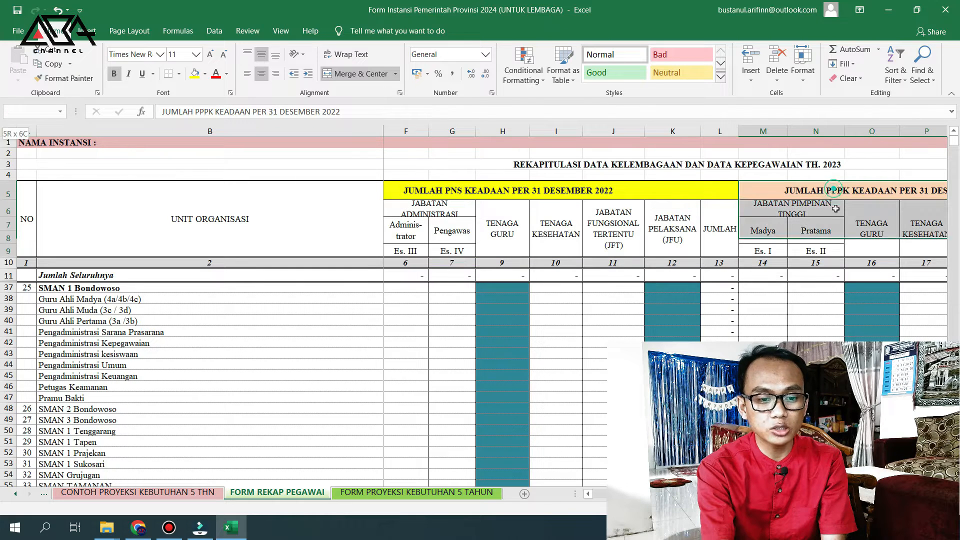
scroll(666, 305, right, 5)
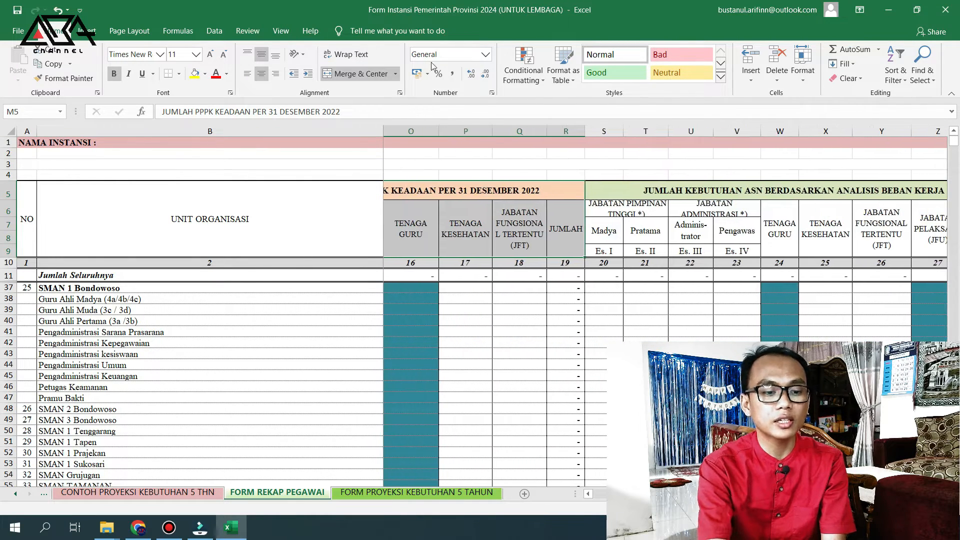
click(820, 191)
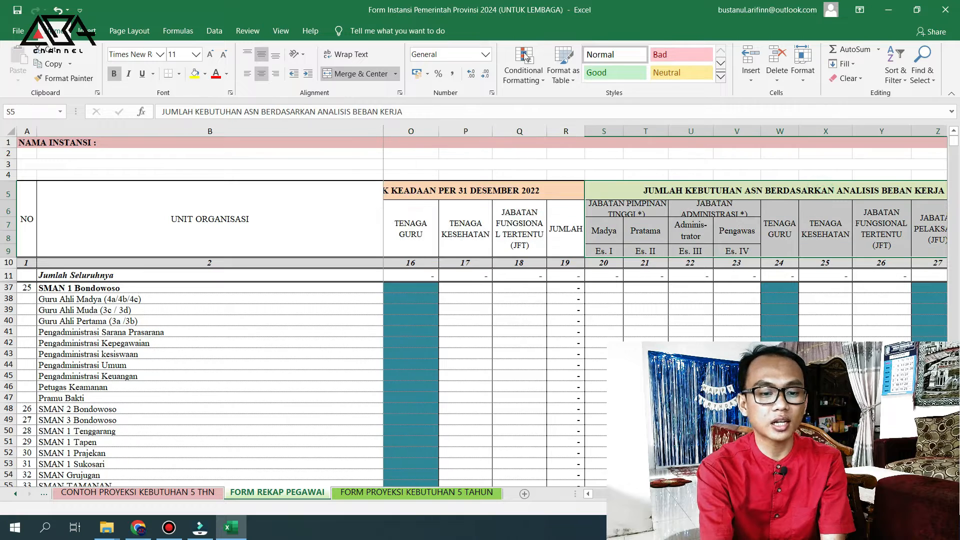
scroll(665, 305, left, 8)
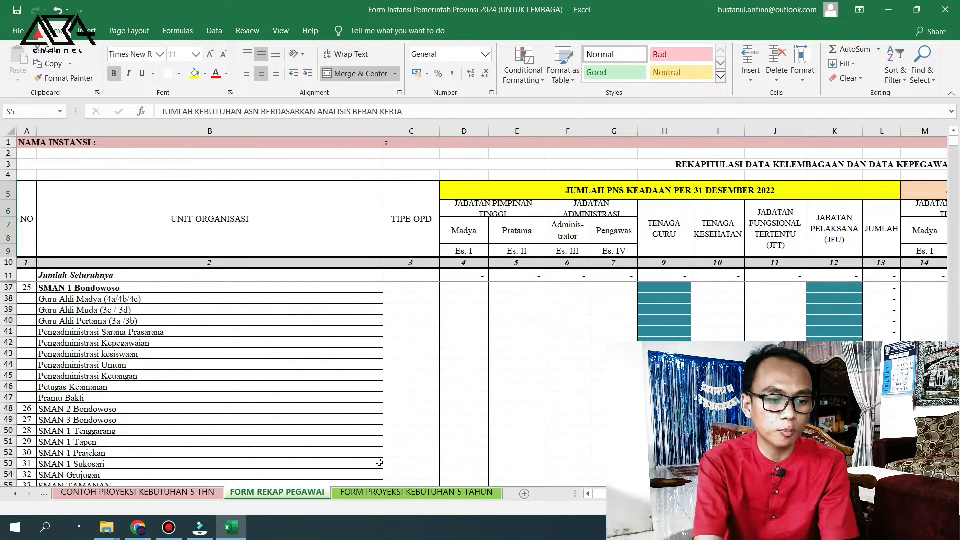
scroll(665, 305, right, 4)
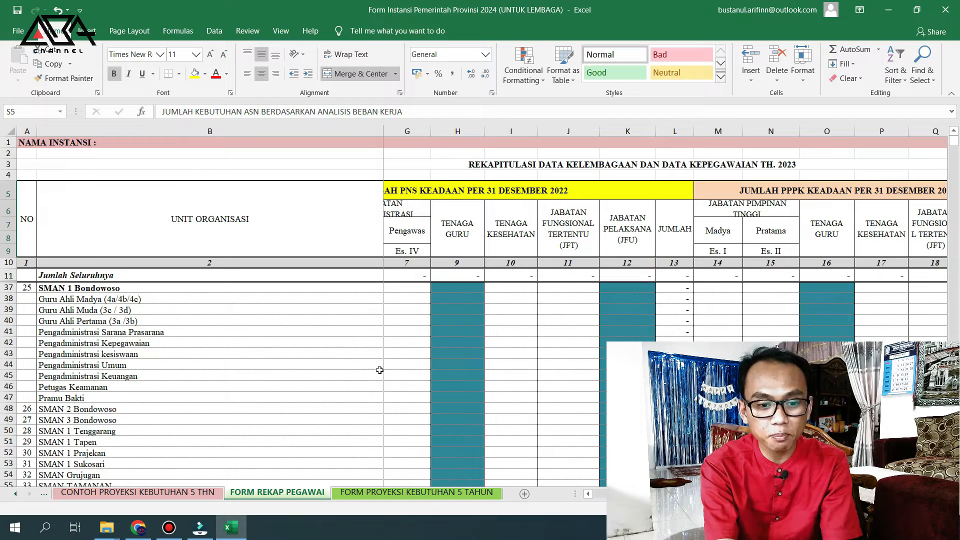
scroll(665, 305, right, 6)
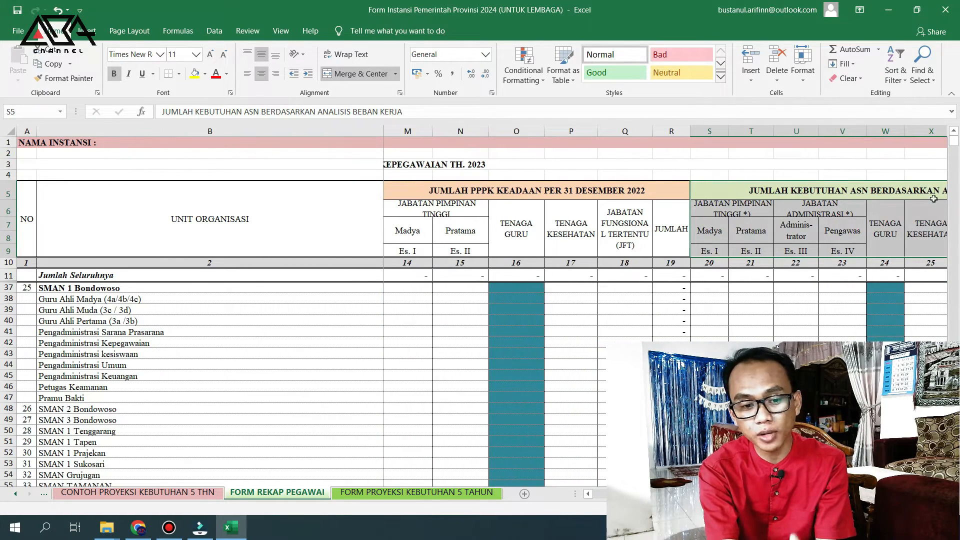
scroll(666, 305, left, 8)
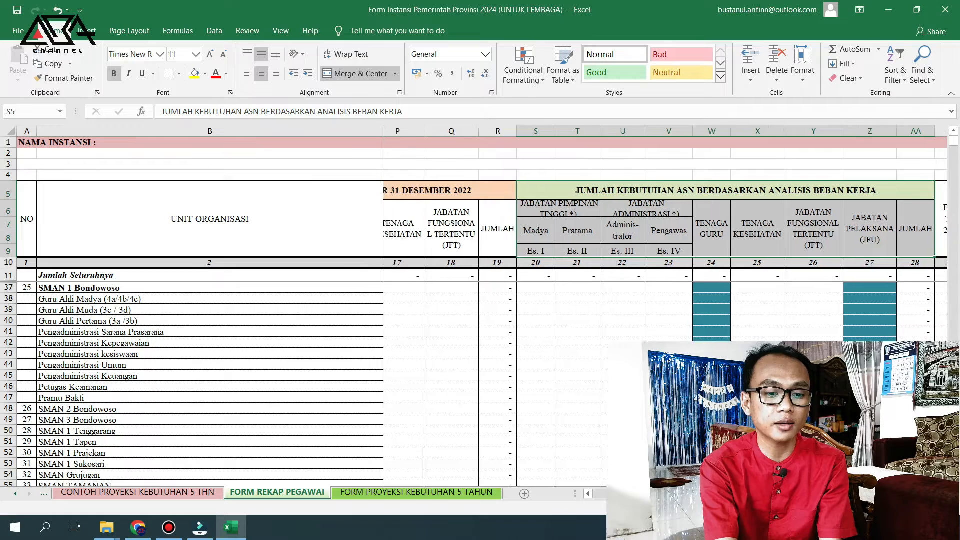
scroll(665, 305, left, 1)
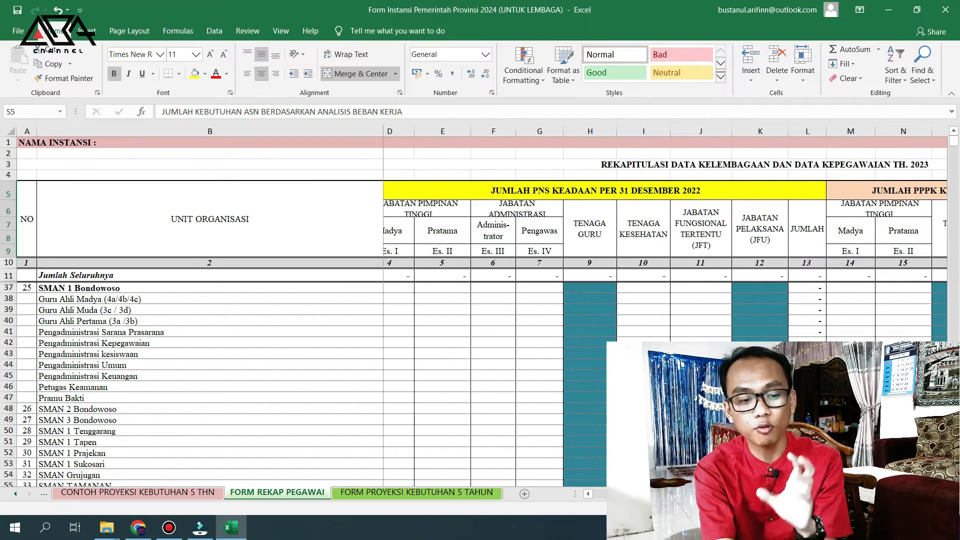
scroll(665, 305, left, 1)
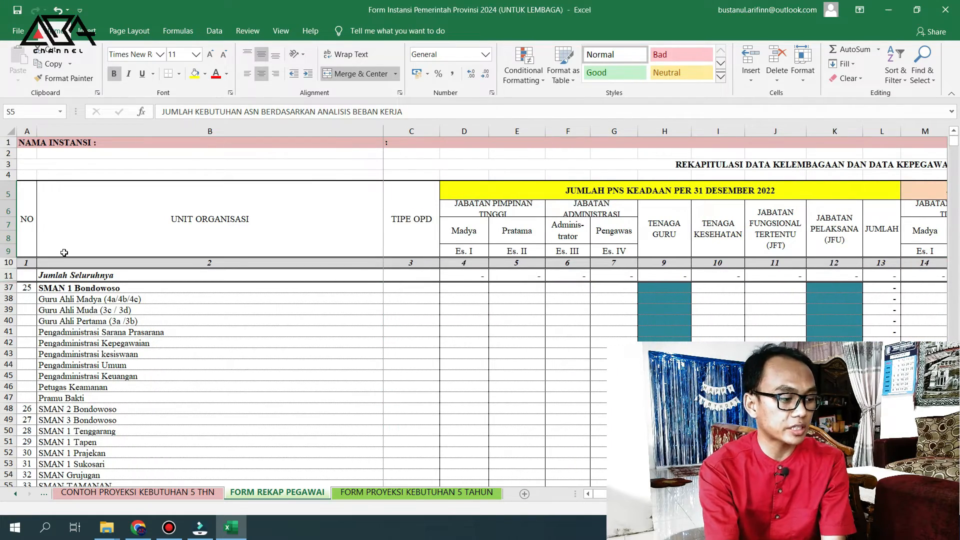
Review the NO and UNIT ORGANISASI columns, including the SMAN 1 Bondowoso row and its three Guru Ahli position rows.
click(61, 315)
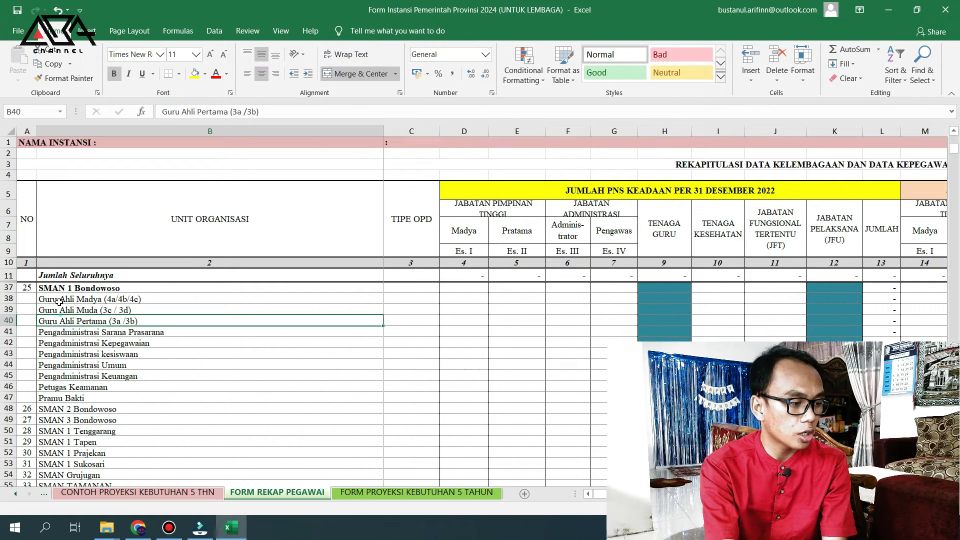
click(31, 236)
click(25, 295)
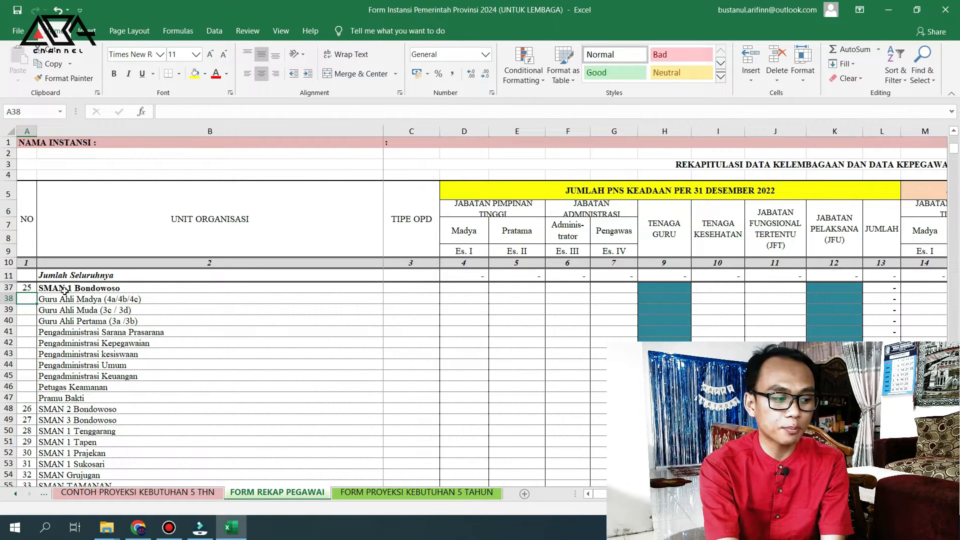
click(251, 232)
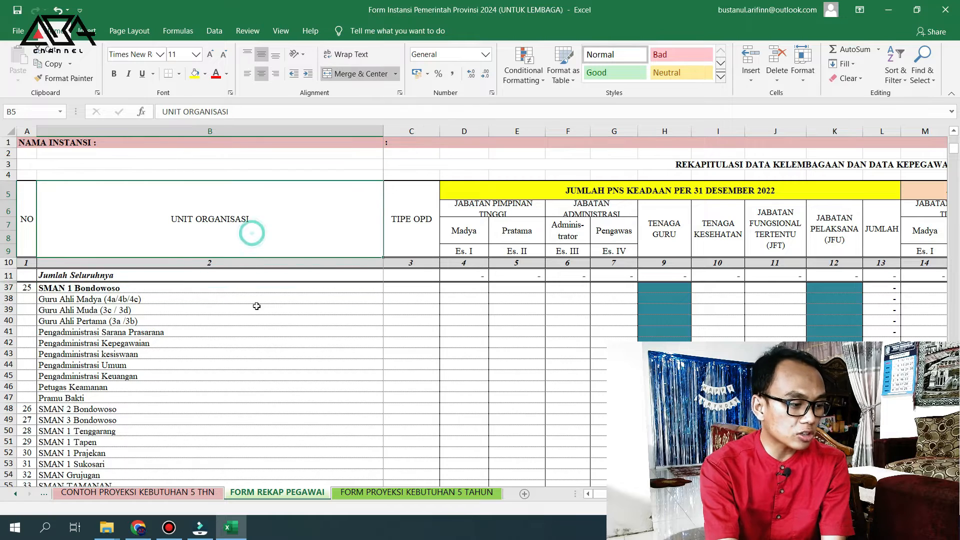
click(140, 286)
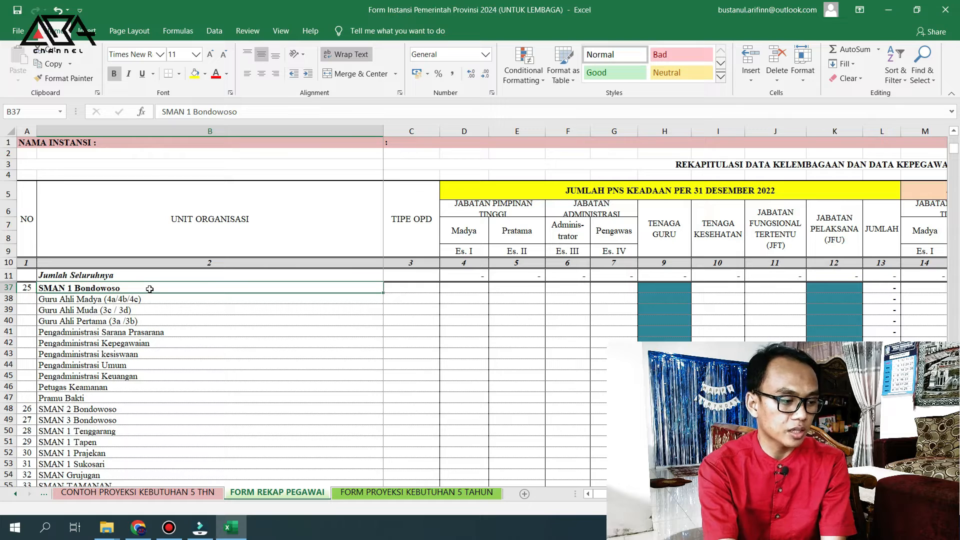
click(134, 298)
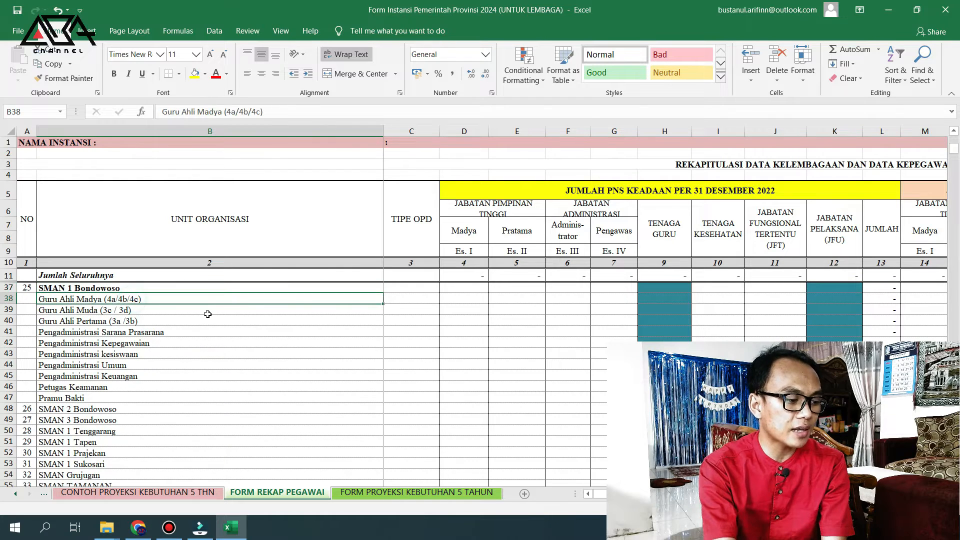
click(187, 309)
click(188, 321)
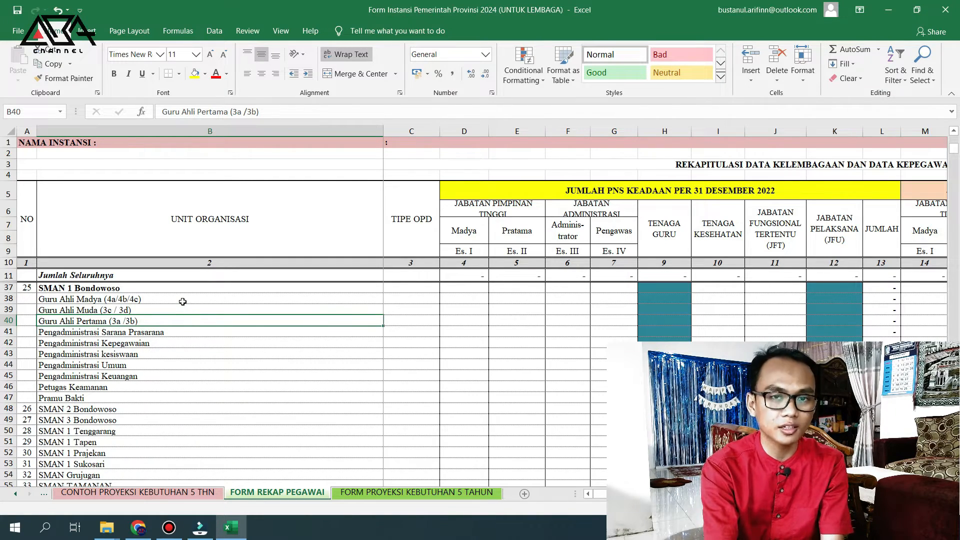
click(183, 299)
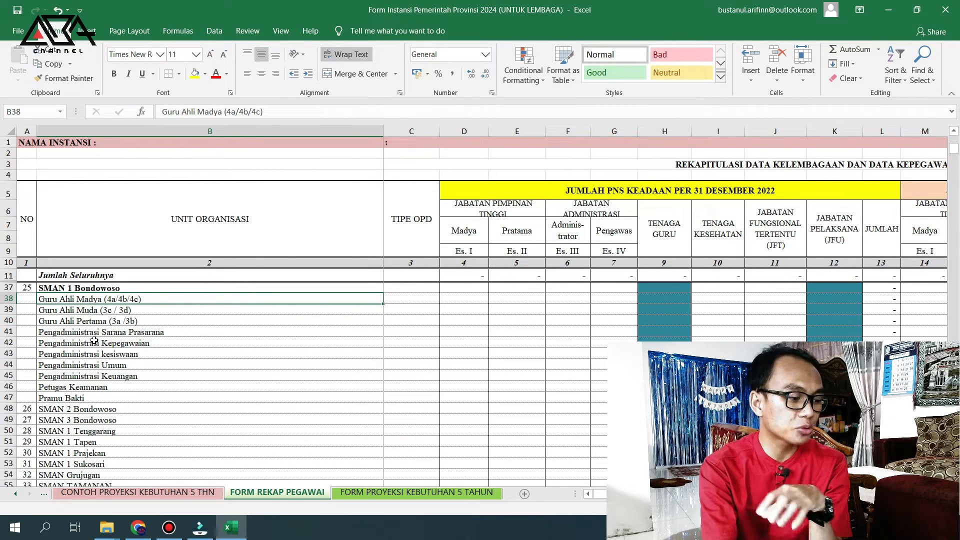
Review the administrative and support positions under SMAN 1 Bondowoso, from Pengadministrasi Sarana Prasarana to Pramu Bakti.
click(116, 333)
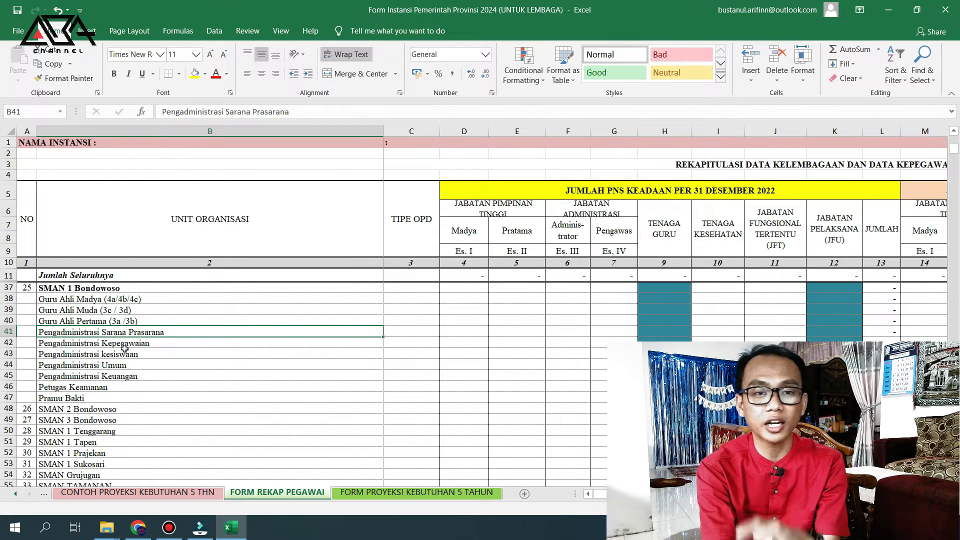
drag(130, 332, 129, 399)
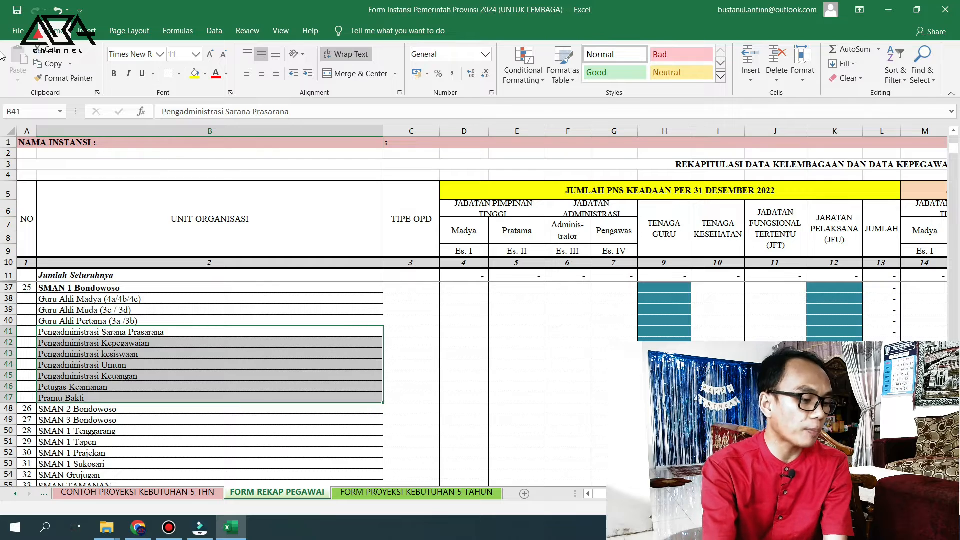
click(226, 343)
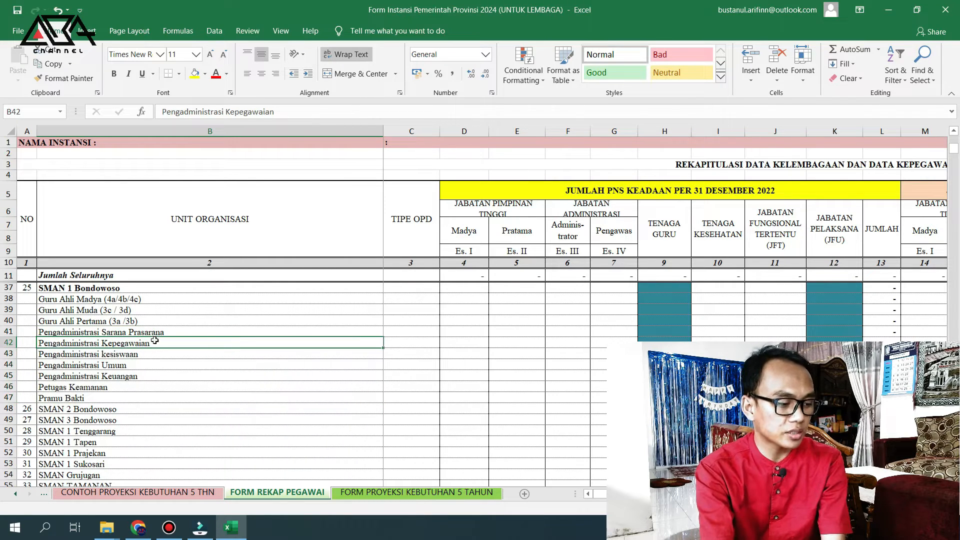
click(190, 333)
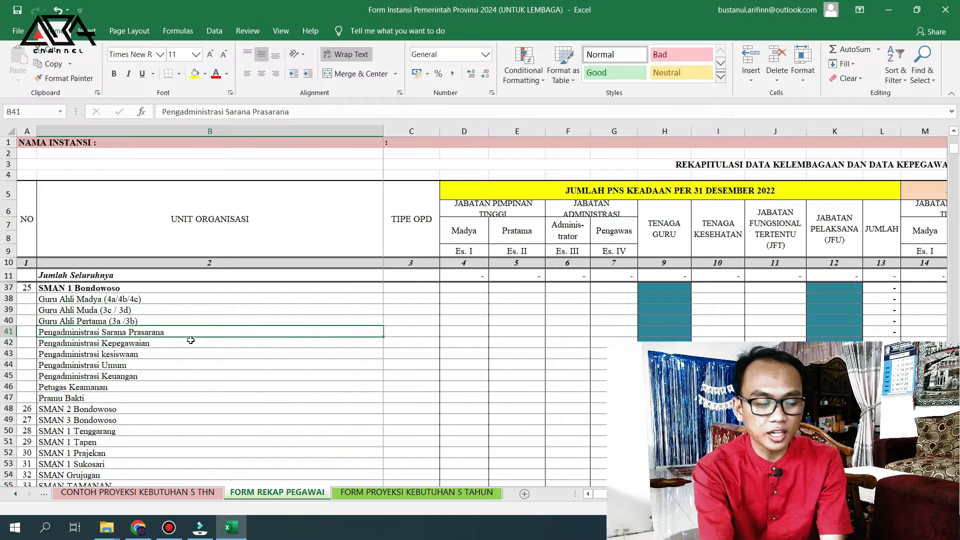
click(187, 350)
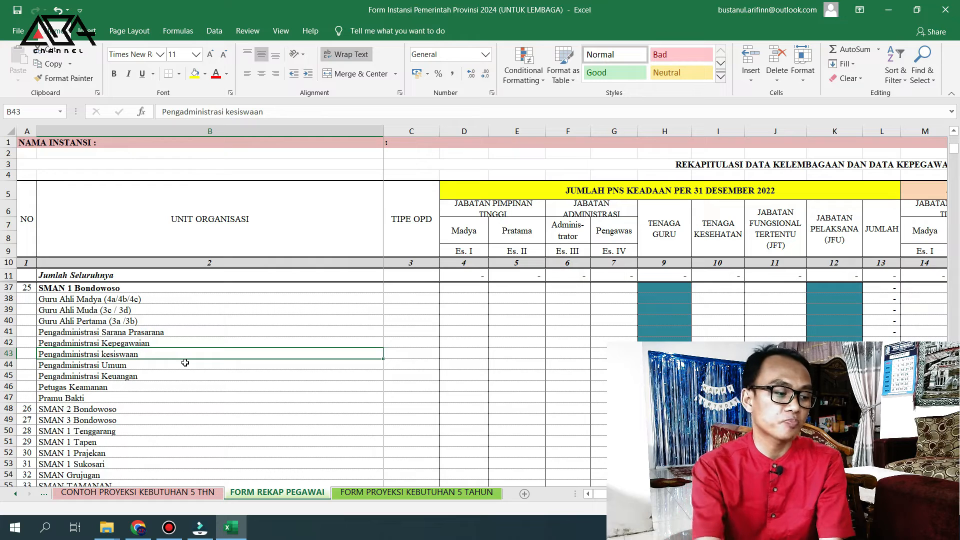
click(153, 330)
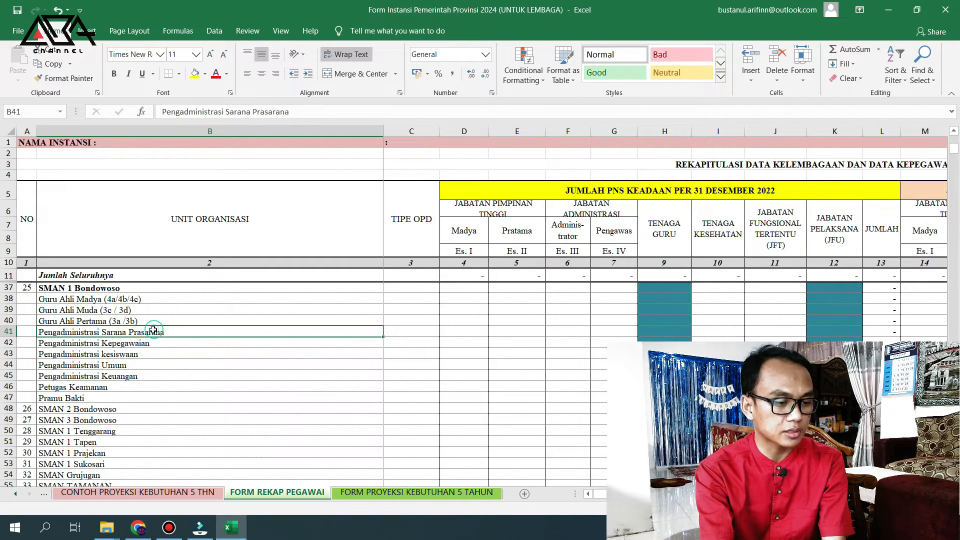
Check the TIPE OPD column against the CONTOH REKAP PEGAWAI sheet, and select the PNS heading back in FORM REKAP PEGAWAI.
click(417, 258)
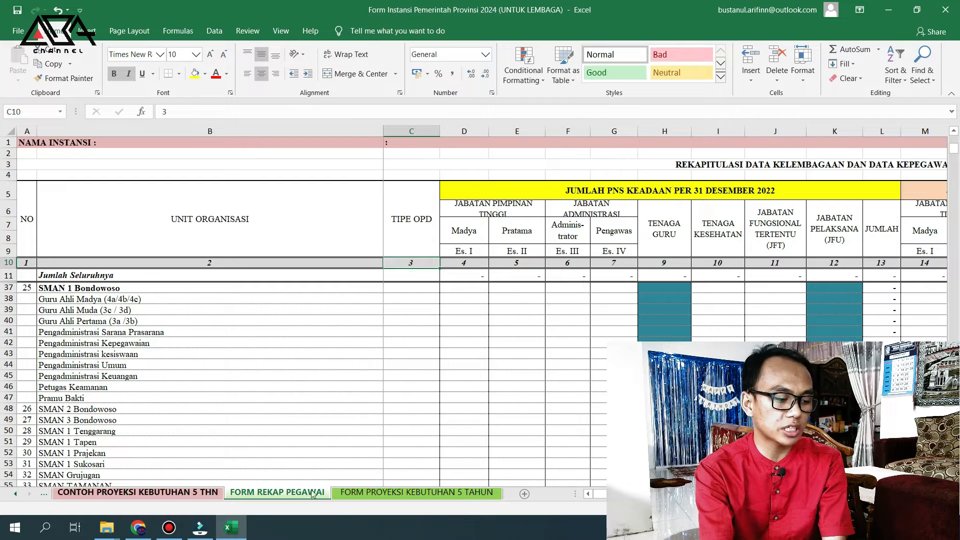
click(16, 494)
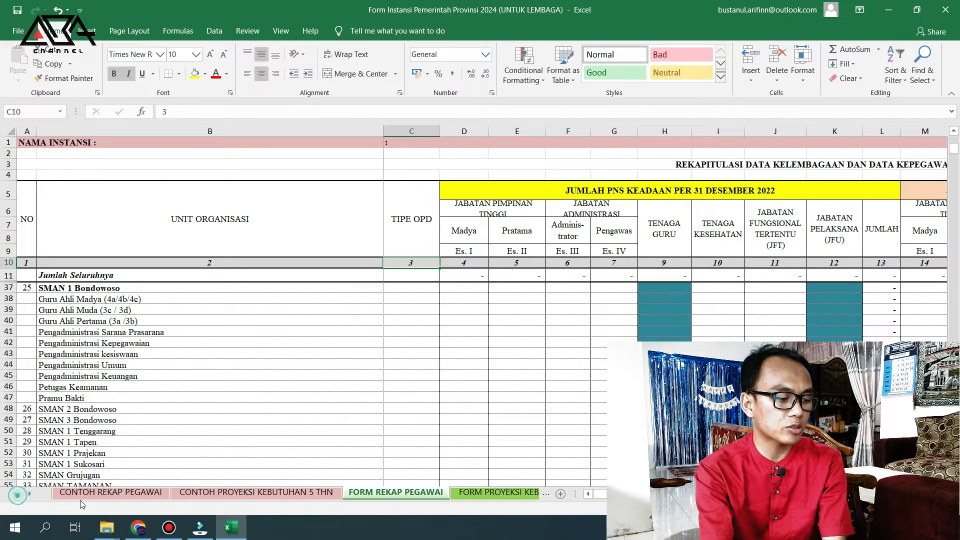
click(82, 500)
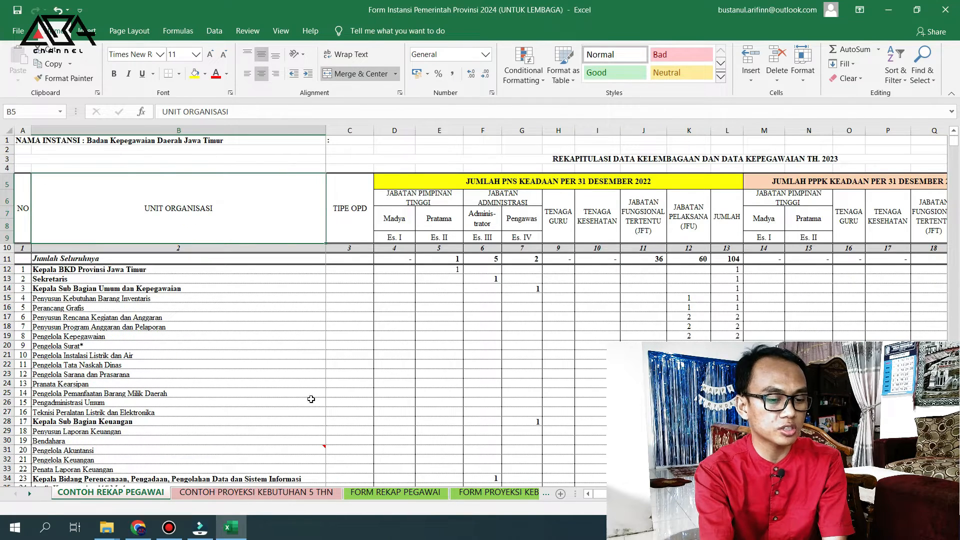
click(404, 498)
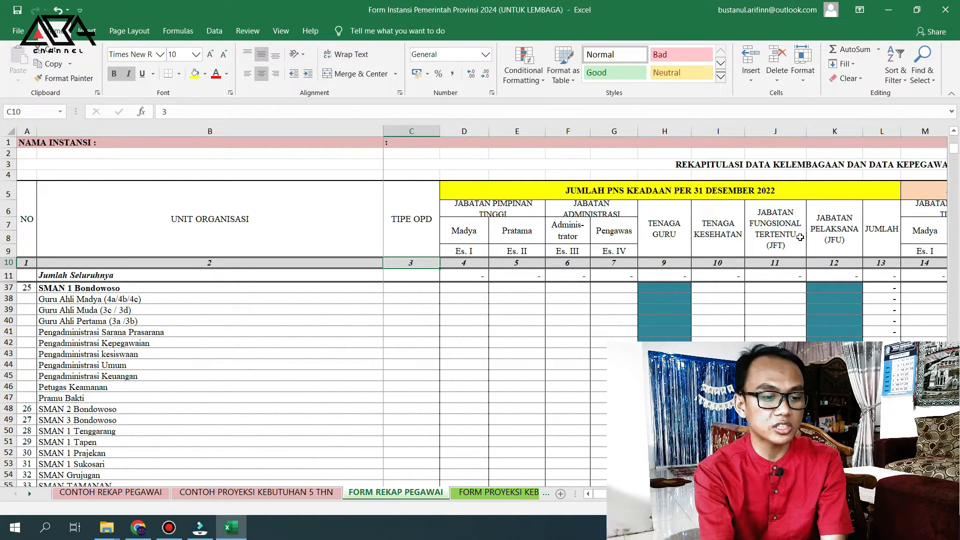
click(663, 195)
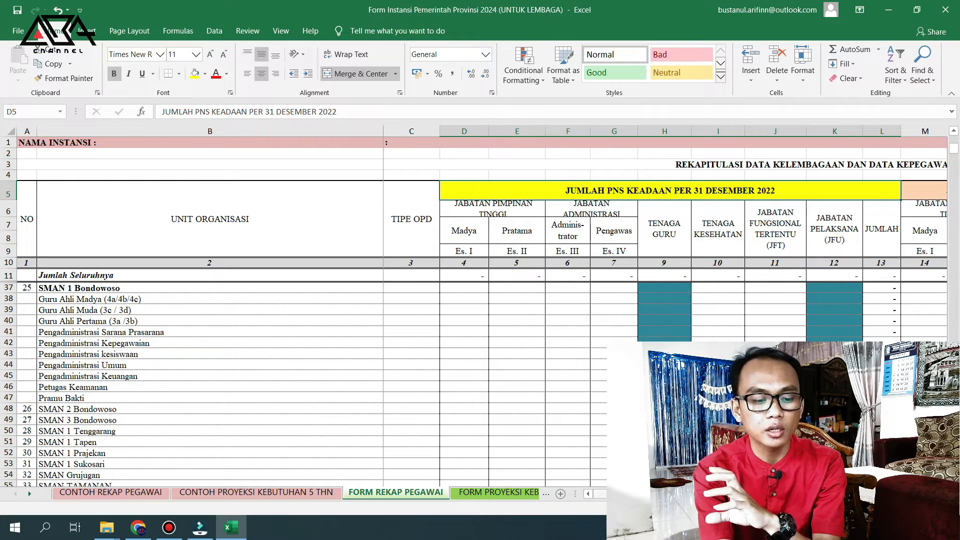
Review the recap form's column groups from PNS through PPPK to ASN needs, and return to the PNS group.
scroll(665, 306, right, 3)
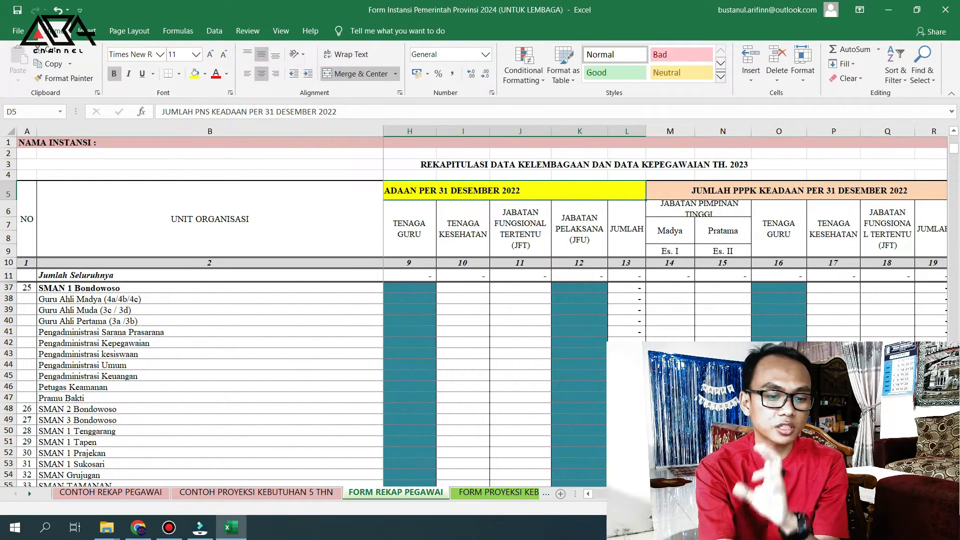
scroll(666, 306, right, 4)
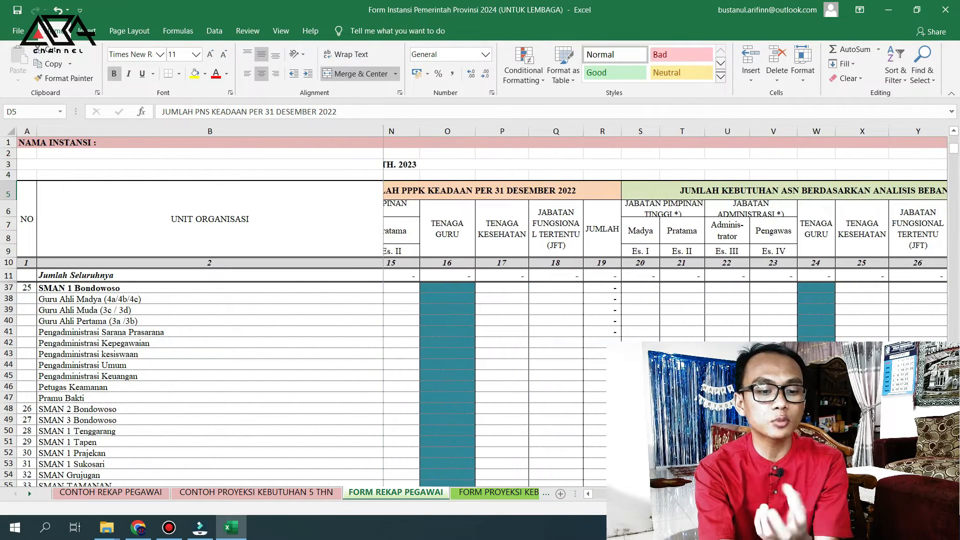
scroll(665, 306, right, 3)
drag(801, 494, 558, 502)
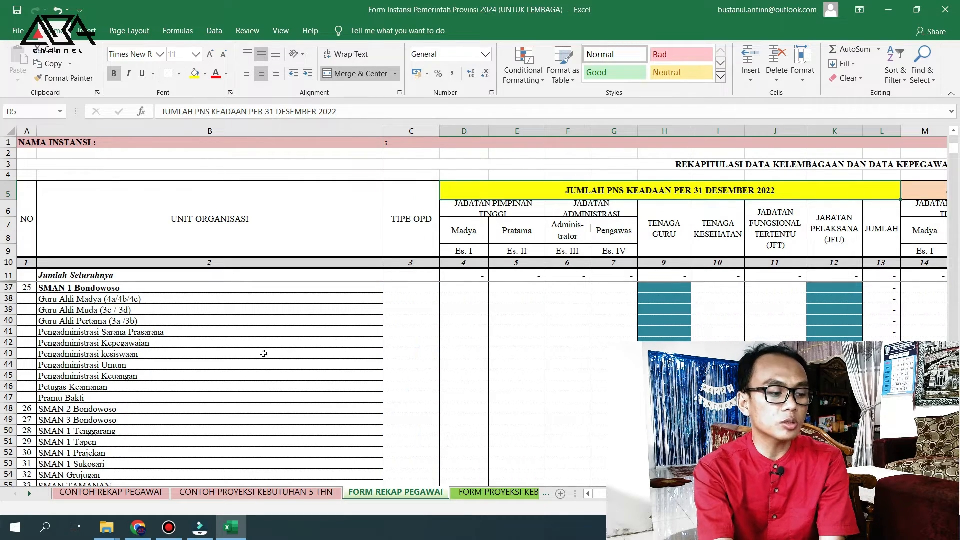
Highlight the shaded columns together: PNS TENAGA GURU, PNS JABATAN PELAKSANA (JFU) and PPPK TENAGA GURU.
click(651, 225)
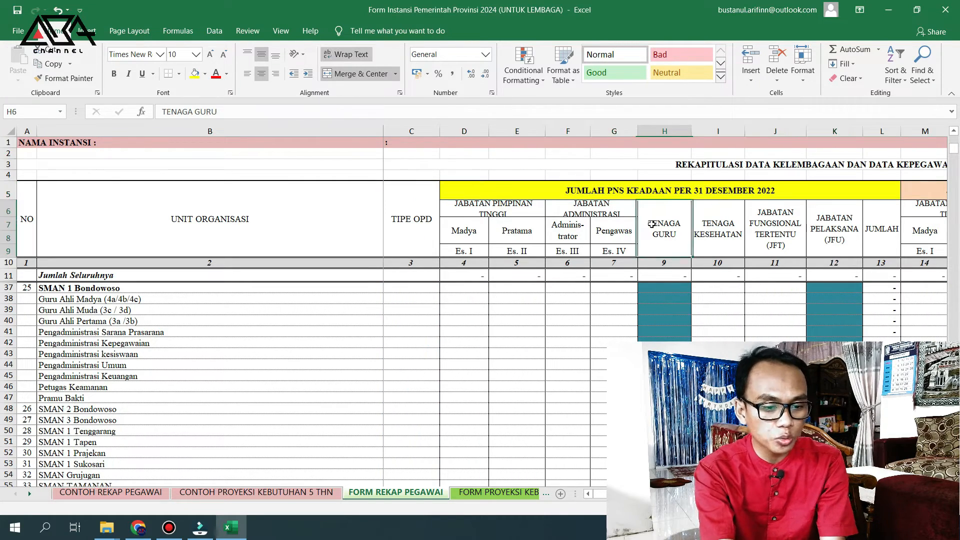
click(652, 131)
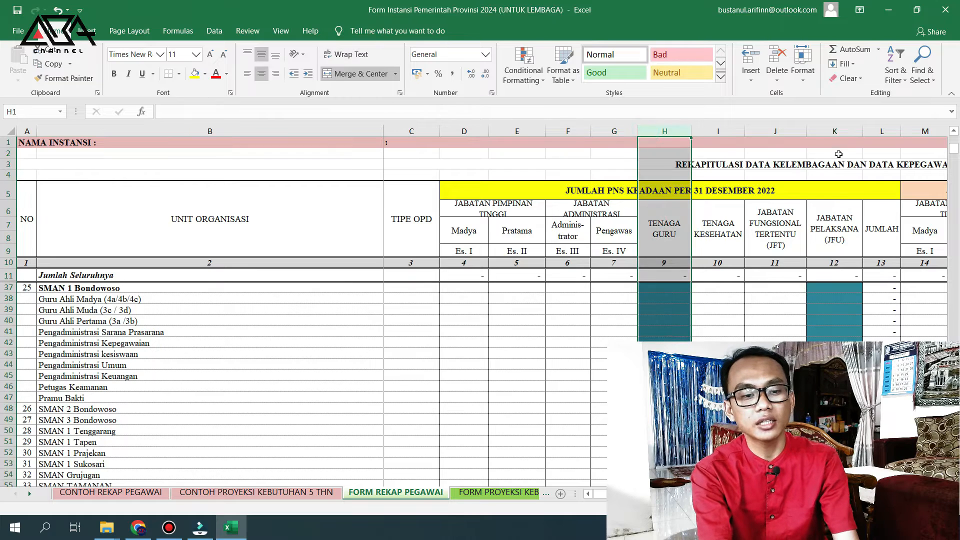
ctrl+click(836, 131)
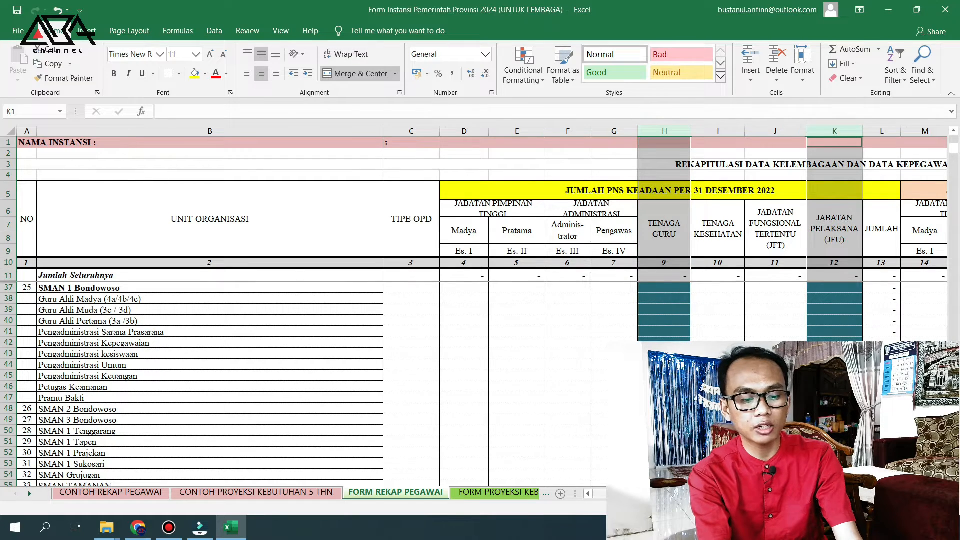
scroll(680, 125, right, 6)
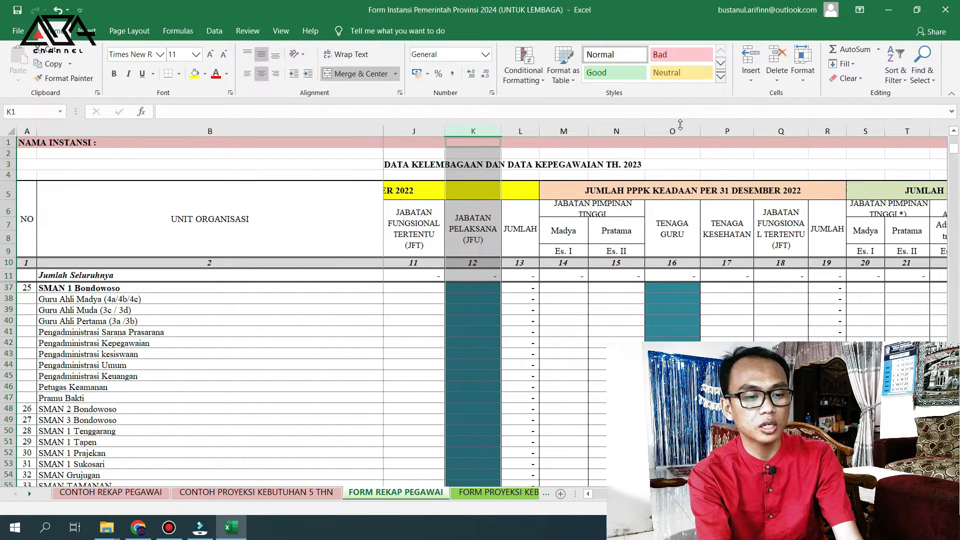
ctrl+click(680, 129)
scroll(545, 388, left, 6)
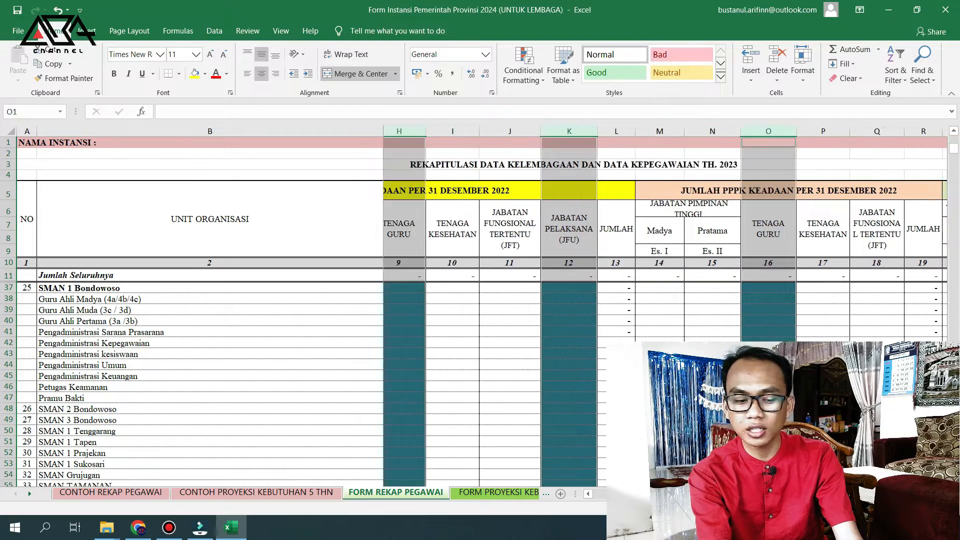
Examine the JABATAN PIMPINAN TINGGI and JABATAN ADMINISTRASI headings in the PNS group.
click(542, 375)
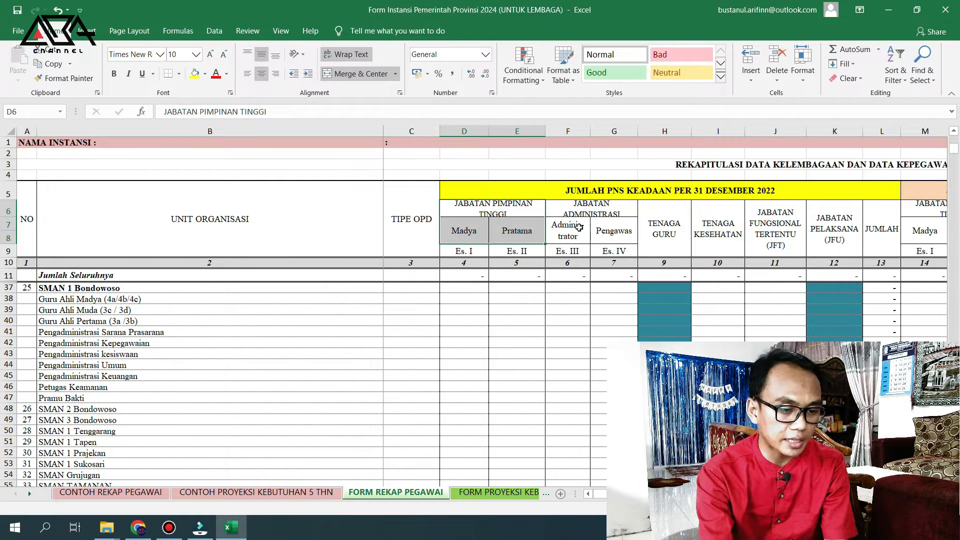
click(596, 211)
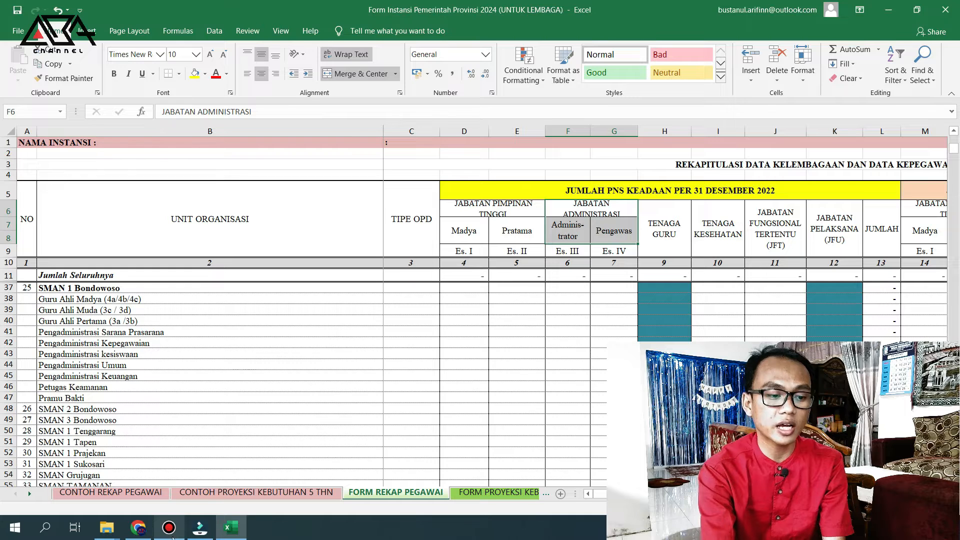
mouse_move(172, 538)
Enter 3 as the PNS TENAGA GURU count for SMAN 1 Bondowoso's Guru Ahli Madya (4a/4b/4c) row.
click(531, 302)
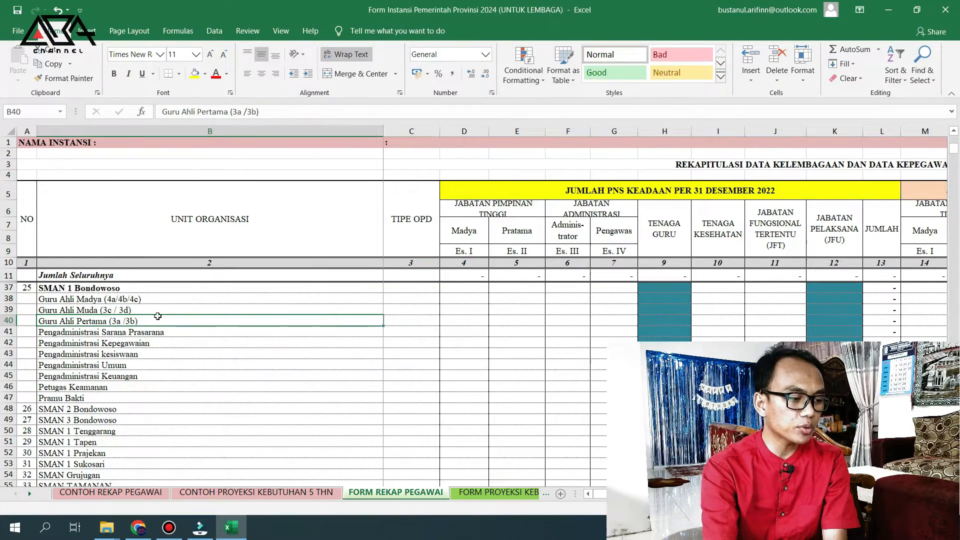
key(Up)
key(Up)
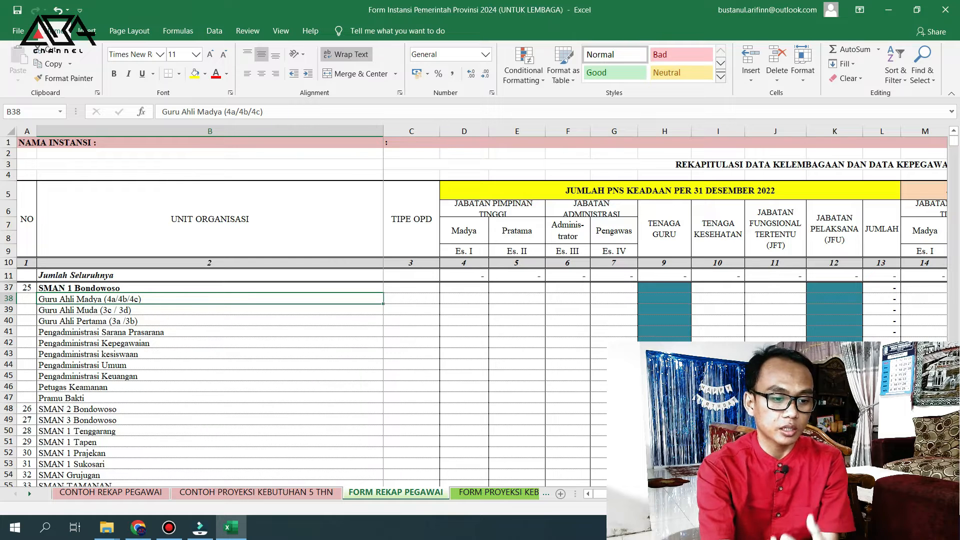
click(678, 298)
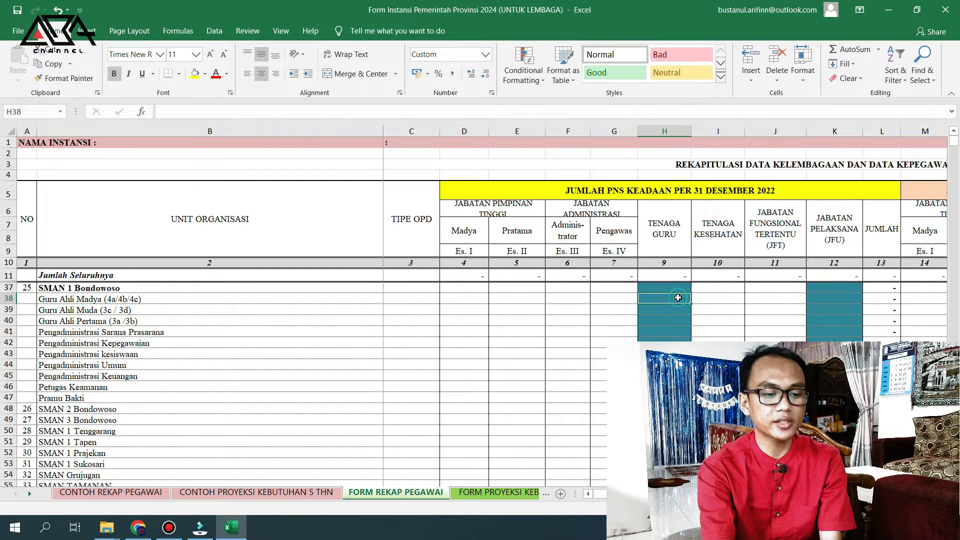
click(661, 192)
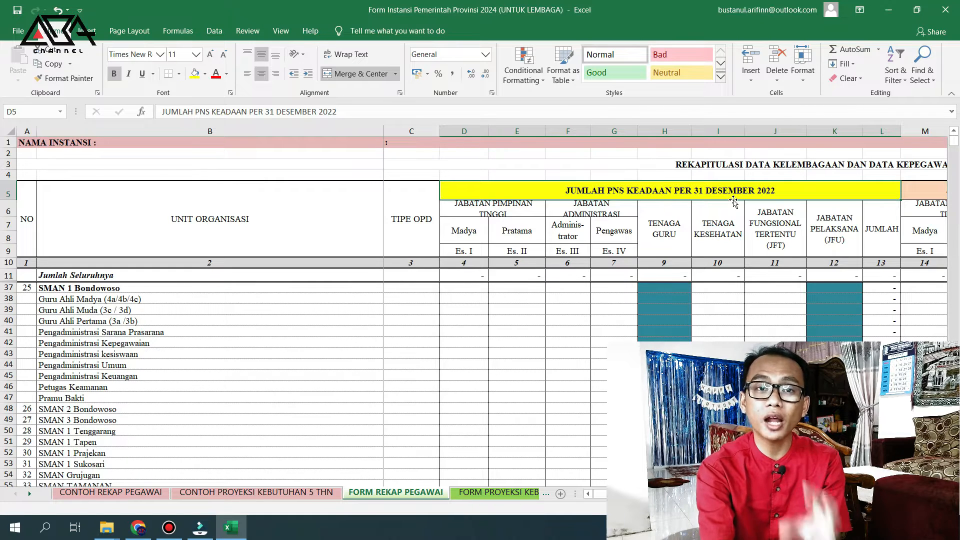
click(659, 297)
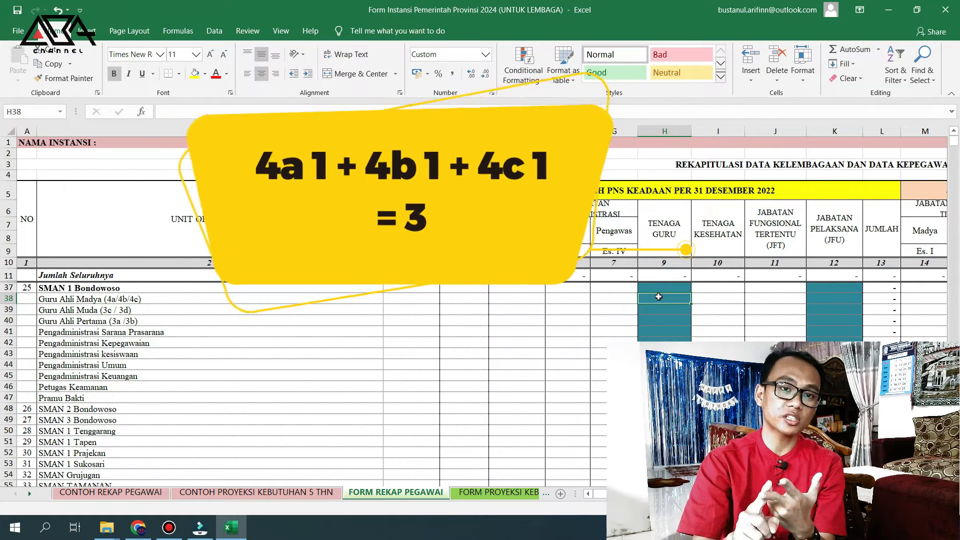
text(3)
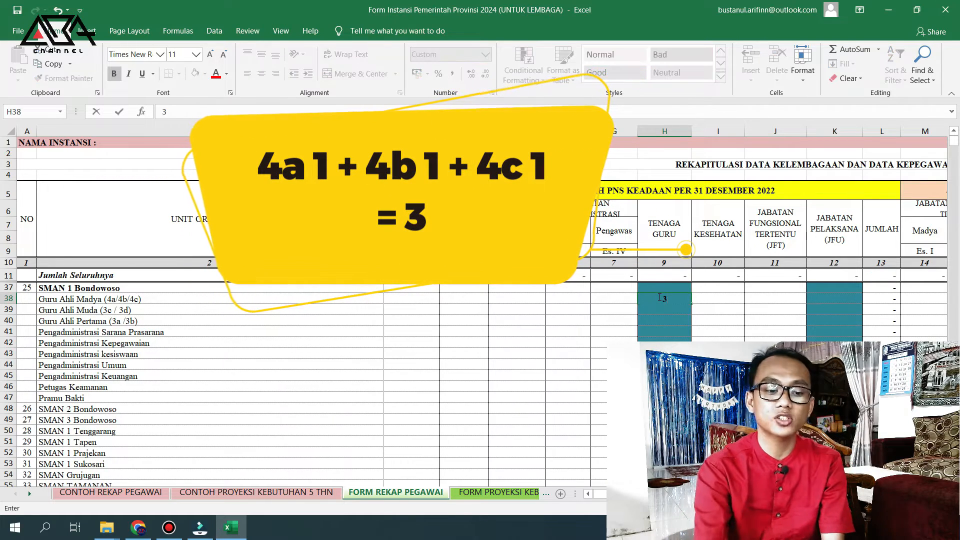
click(716, 302)
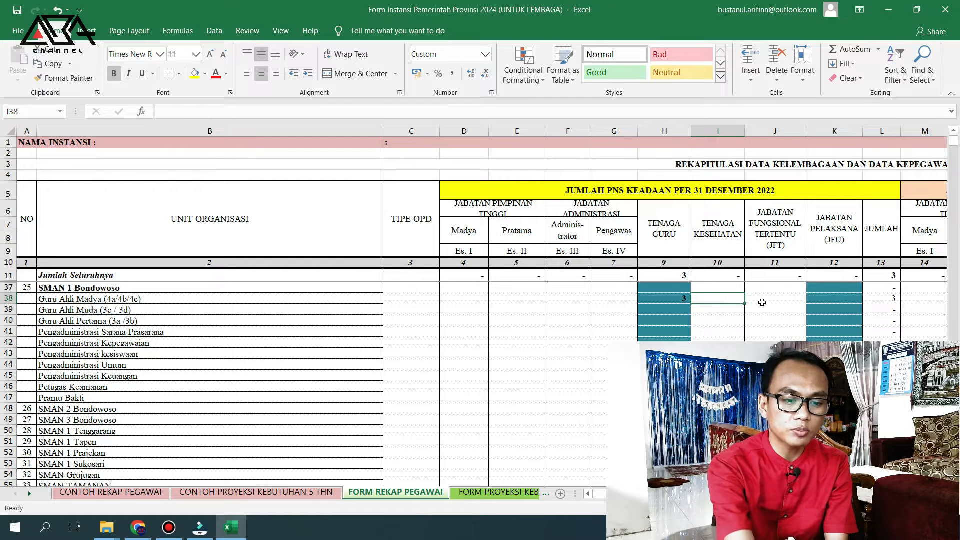
Check the remaining PNS columns and the PPPK columns through JABATAN FUNGSIONAL TERTENTU along the Guru Ahli Madya row.
key(Right)
key(Right)
key(Right)
key(Right)
key(Right)
key(Right)
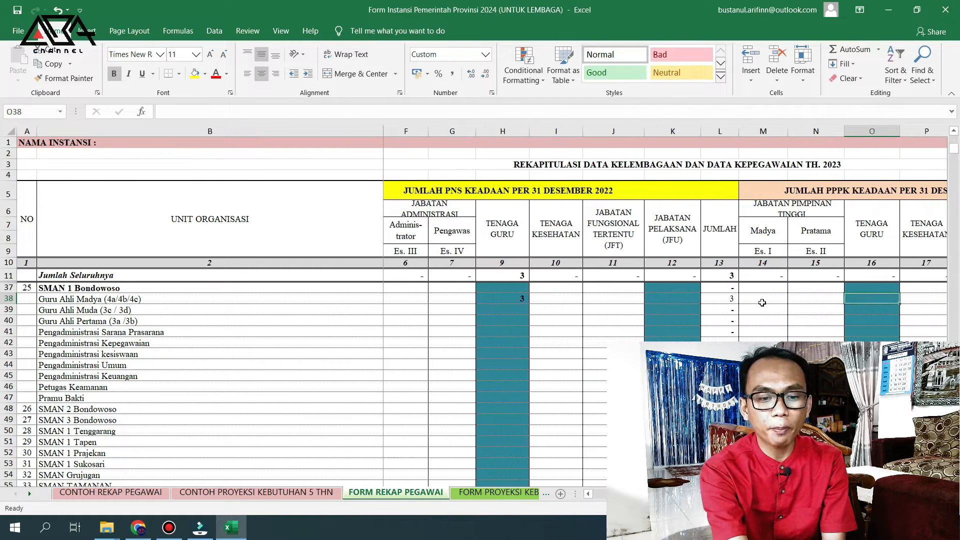
key(Right)
key(Right)
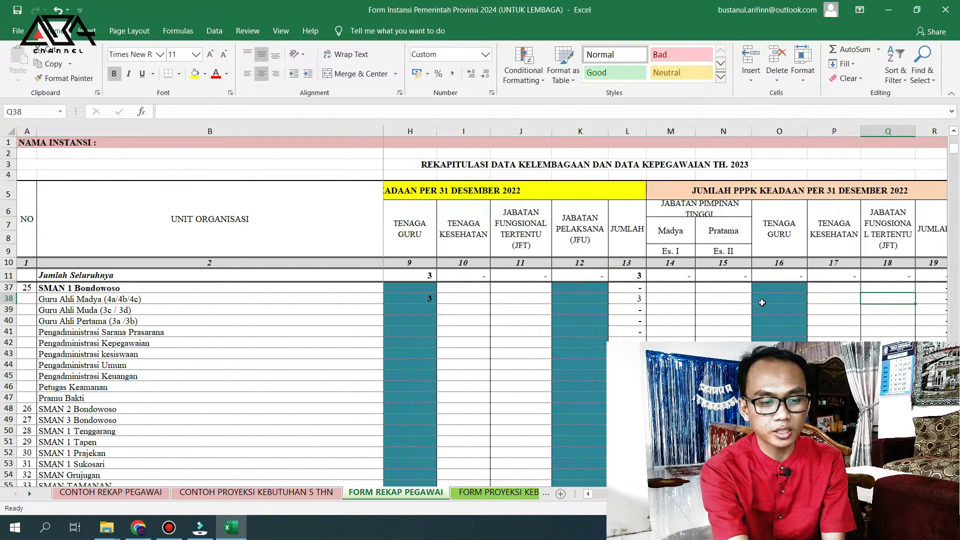
Highlight the Guru Ahli Madya and Guru Ahli Pertama rows to compare where PPPK teachers belong.
click(9, 298)
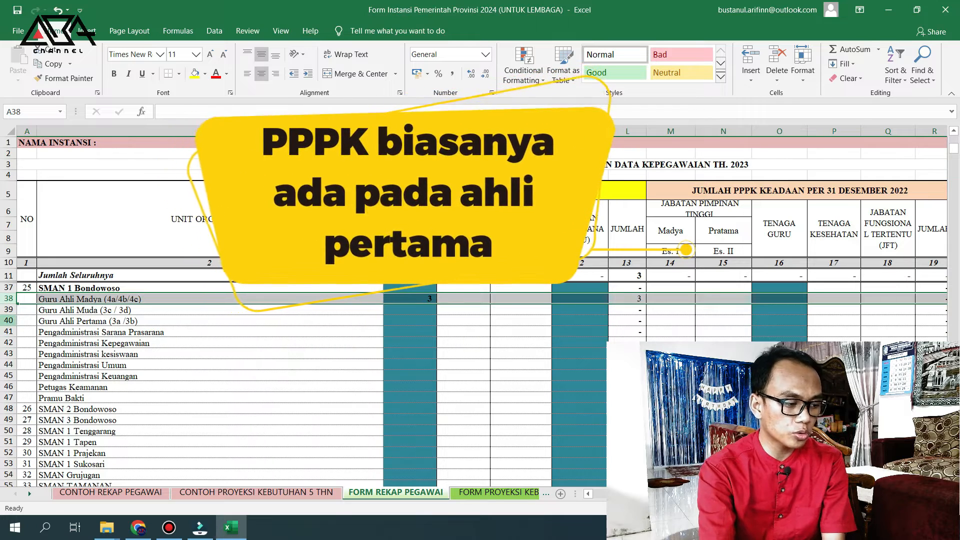
click(8, 321)
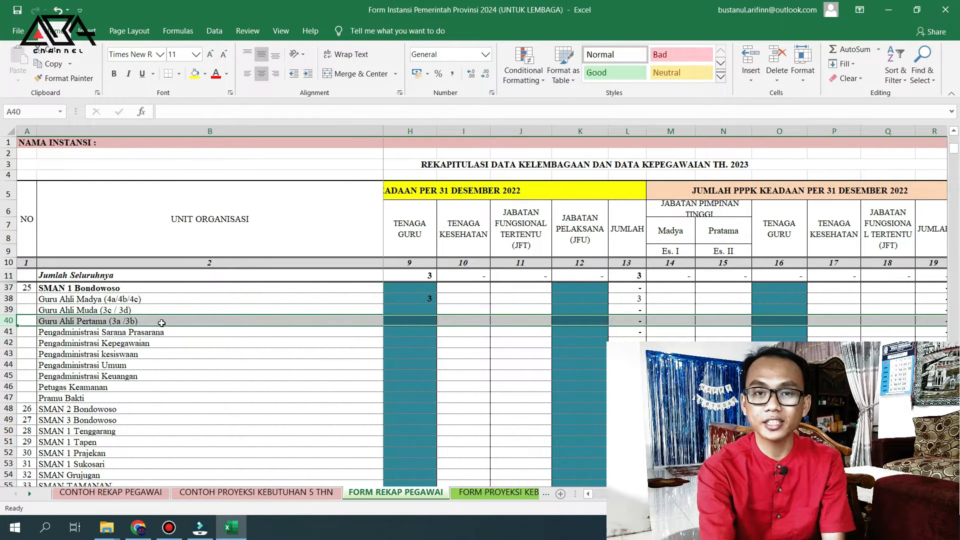
click(173, 343)
Examine the ASN needs heading and select its TENAGA GURU cell in the Guru Ahli Madya row.
click(670, 298)
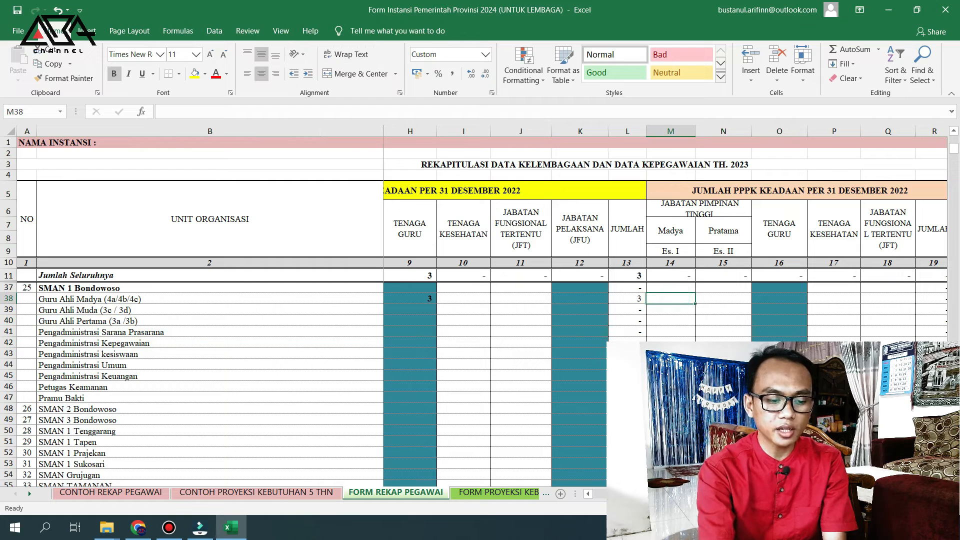
scroll(665, 305, right, 3)
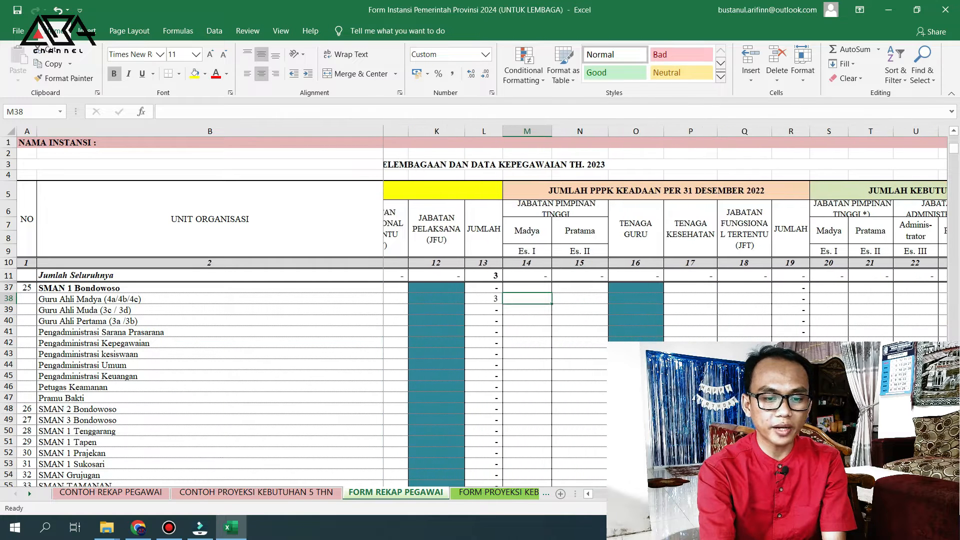
scroll(665, 305, right, 5)
scroll(219, 439, right, 2)
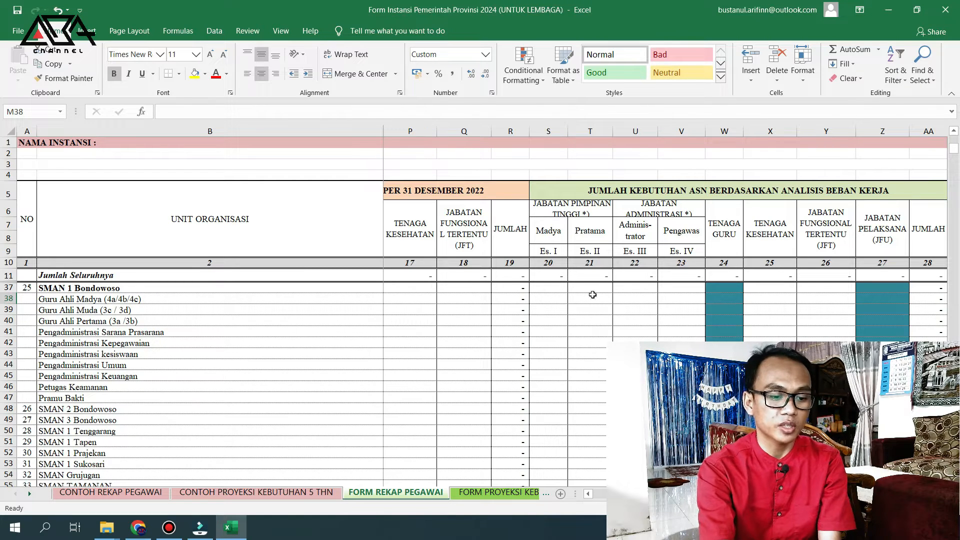
click(662, 192)
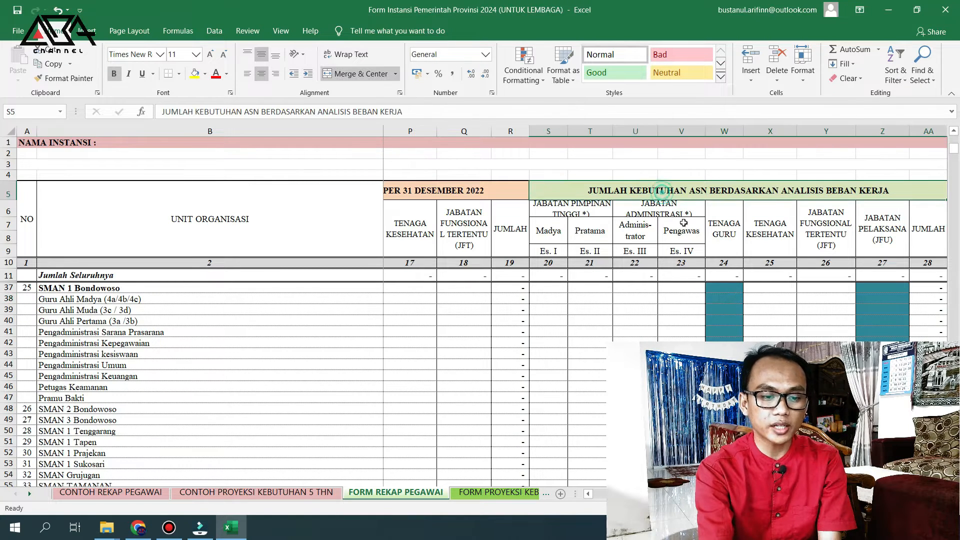
click(727, 293)
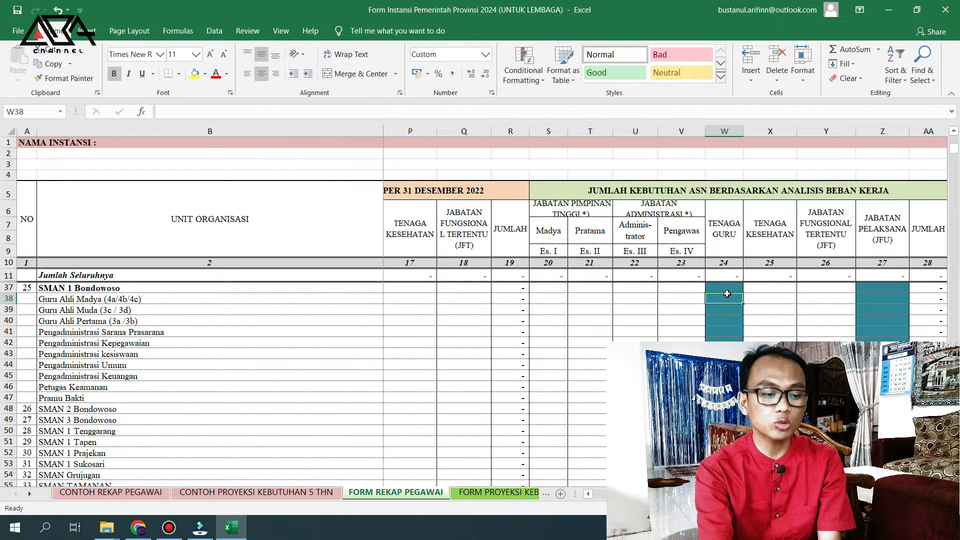
Trace the Guru Ahli Madya row back through the PPPK columns, and return to the ASN needs TENAGA GURU cell.
key(Left)
key(Left)
key(Left)
key(Left)
key(Left)
key(Left)
key(Left)
key(Left)
key(Left)
key(Left)
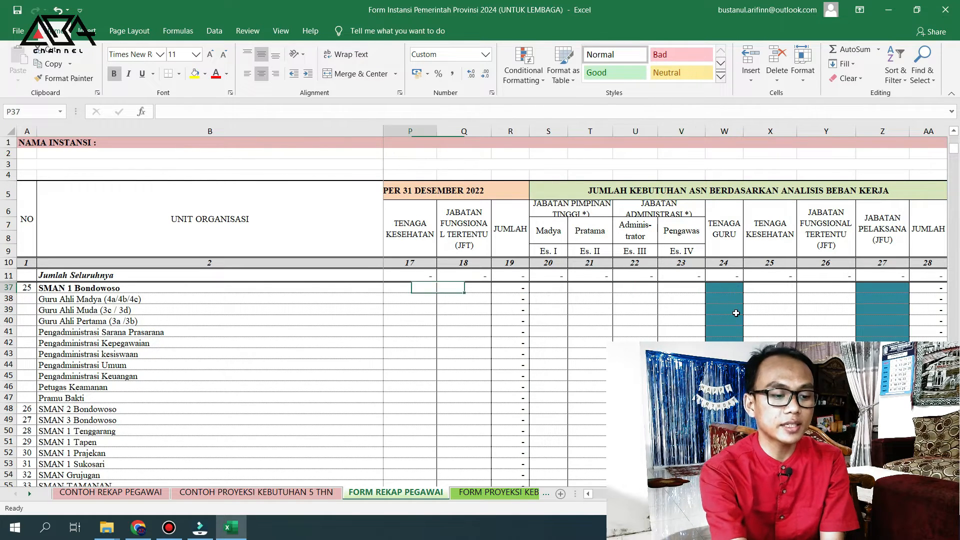
key(Down)
key(Right)
key(Right)
key(Right)
key(Right)
key(Right)
key(Right)
key(Right)
key(Right)
key(Right)
key(Right)
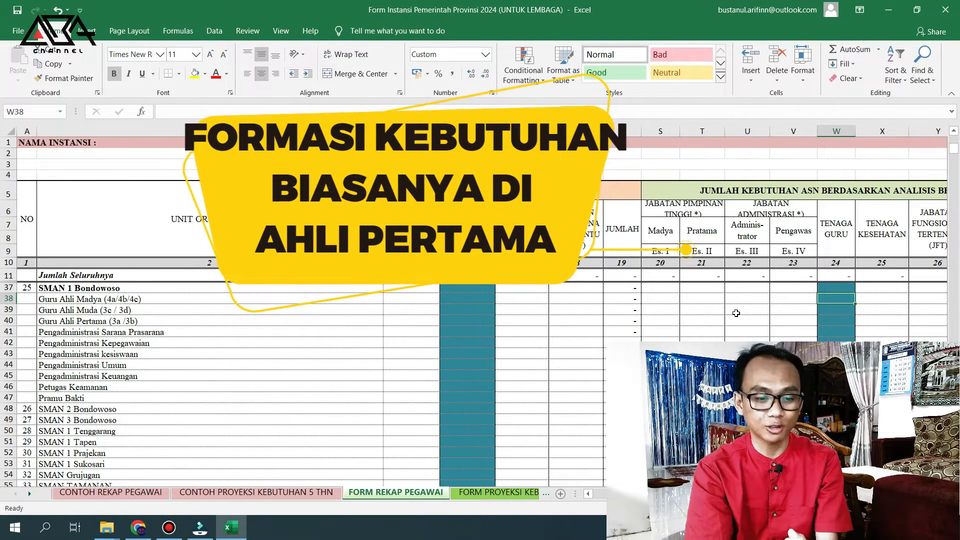
Compare the Guru Ahli Madya row's ASN needs and PPPK cells with the count under PNS TENAGA GURU.
key(Left)
key(Left)
key(Left)
key(Left)
key(Right)
key(Right)
key(Right)
key(Right)
key(Right)
key(Left)
key(Left)
key(Left)
key(Left)
key(Left)
key(Left)
key(Left)
key(Left)
key(Left)
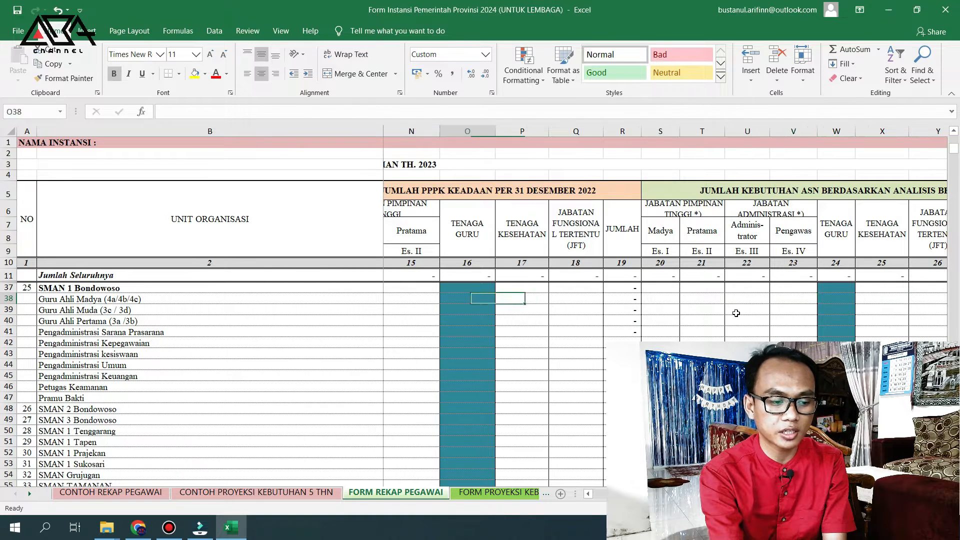
key(Left)
key(Left)
key(Left)
key(Left)
key(Left)
key(Left)
key(Left)
key(Left)
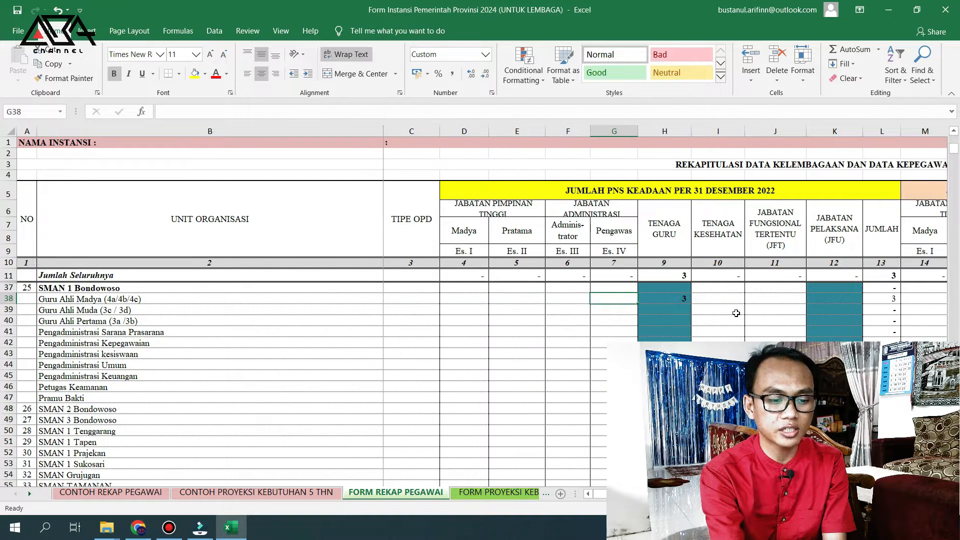
Enter 3 as the ASN needs TENAGA GURU count for the Guru Ahli Madya row.
key(Right)
key(Right)
key(Right)
key(Right)
key(Right)
key(Right)
key(Right)
key(Right)
key(Right)
key(Right)
key(Right)
key(Right)
key(Right)
key(Right)
key(Right)
key(Right)
key(Right)
key(Left)
text(3)
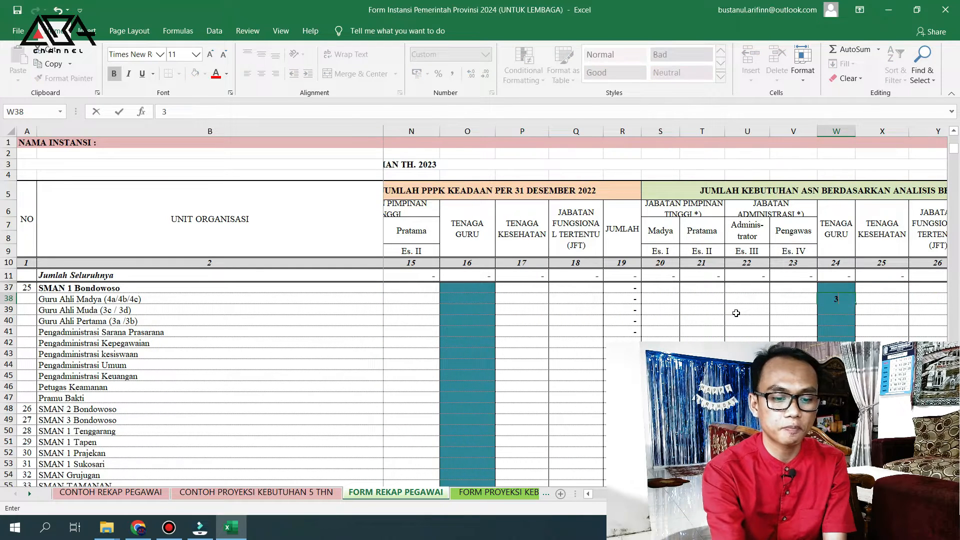
key(Right)
key(Right)
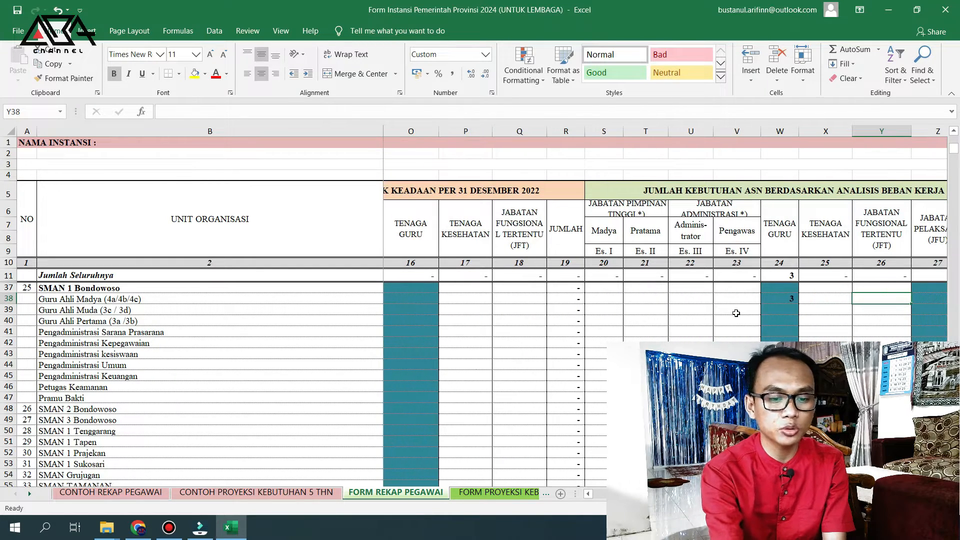
Check the ASN needs JUMLAH cell for Guru Ahli Madya and select the BUP TH. 2023 heading.
key(Right)
key(Right)
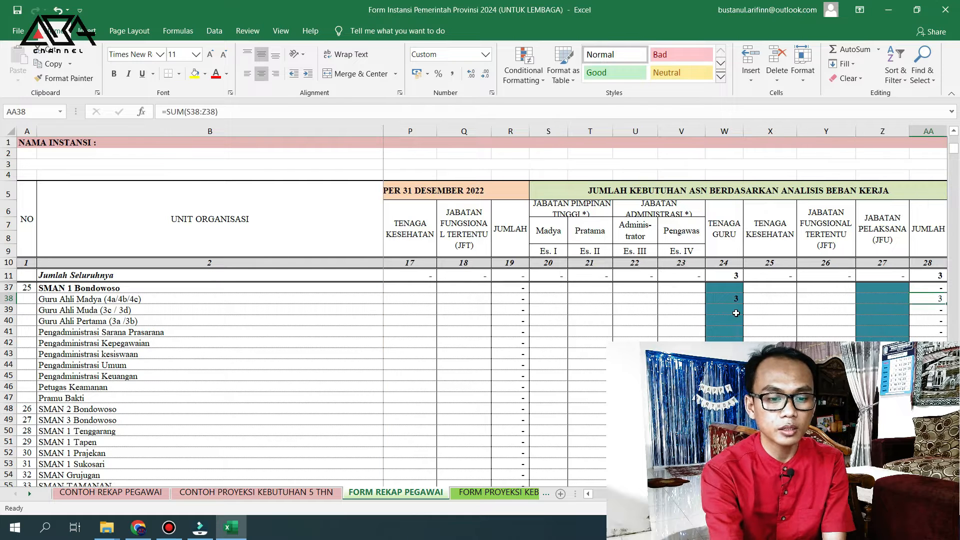
scroll(736, 313, right, 1)
key(Right)
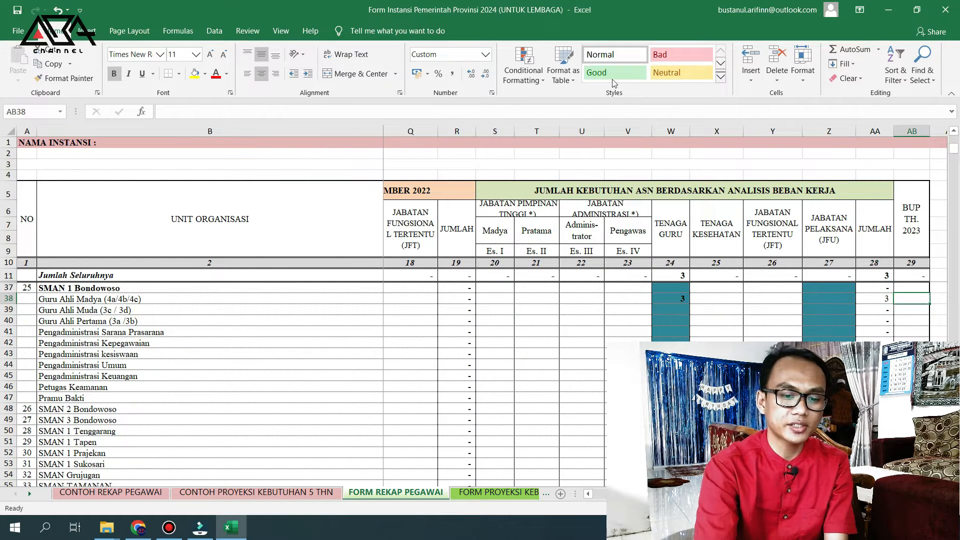
click(920, 226)
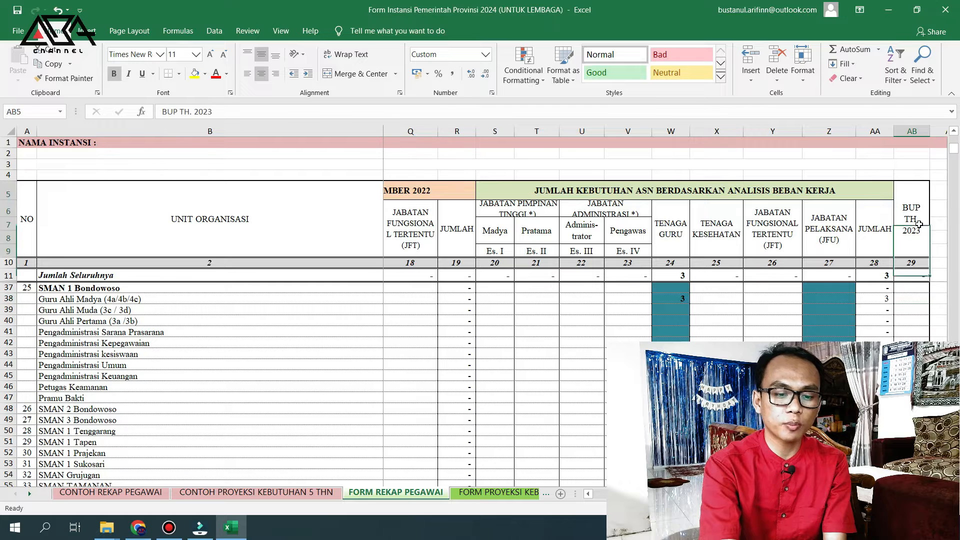
Enter 0 as the BUP TH. 2023 count for the Guru Ahli Madya row.
click(914, 299)
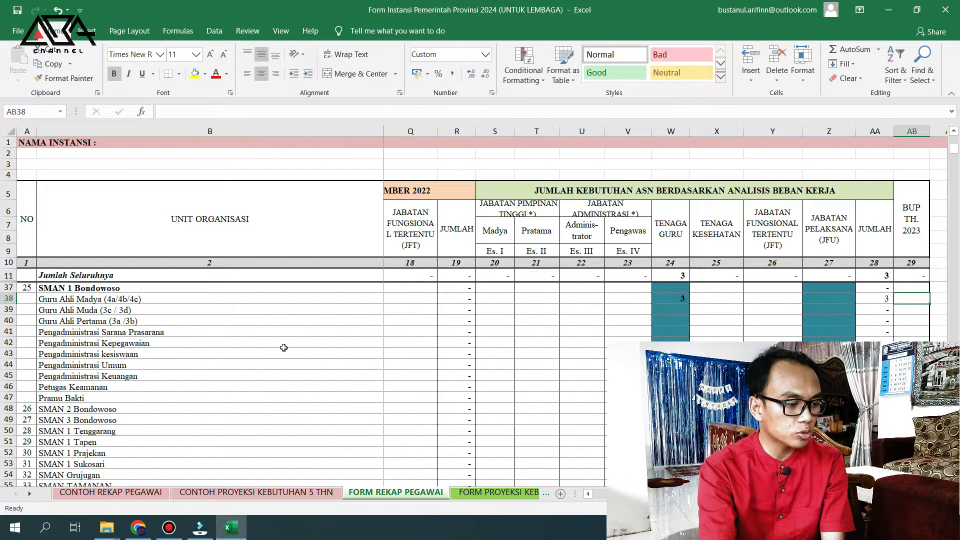
click(132, 302)
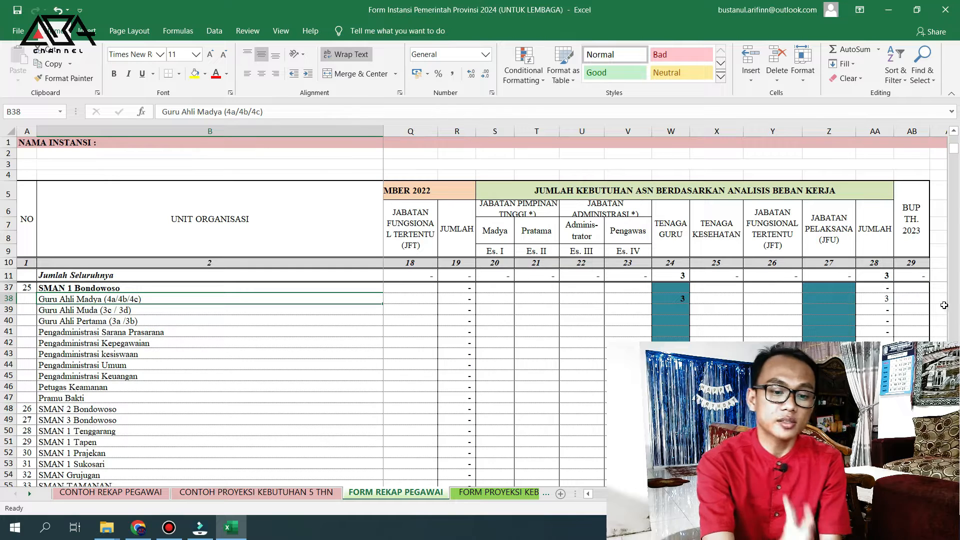
click(912, 298)
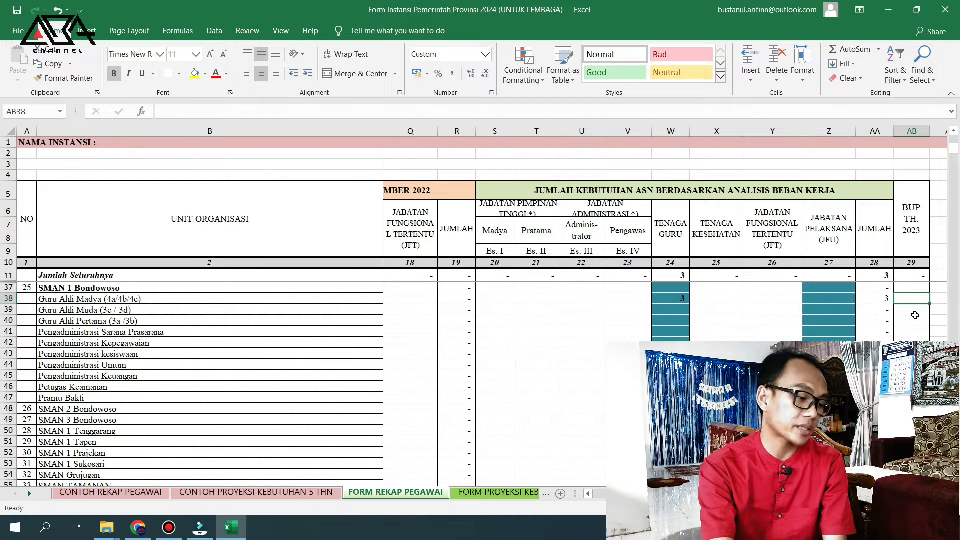
text(0)
key(Return)
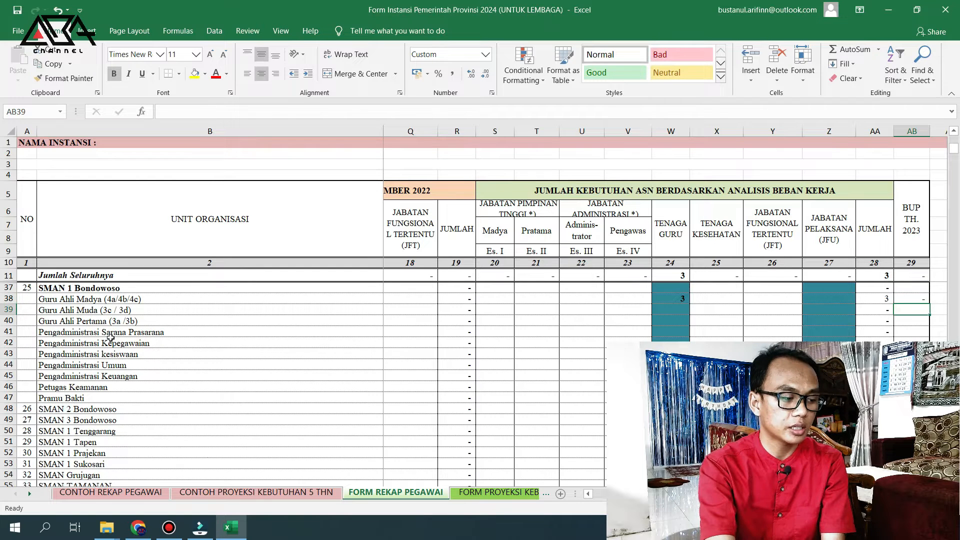
Enter 5 as the PNS TENAGA GURU count for the Guru Ahli Muda row.
click(87, 310)
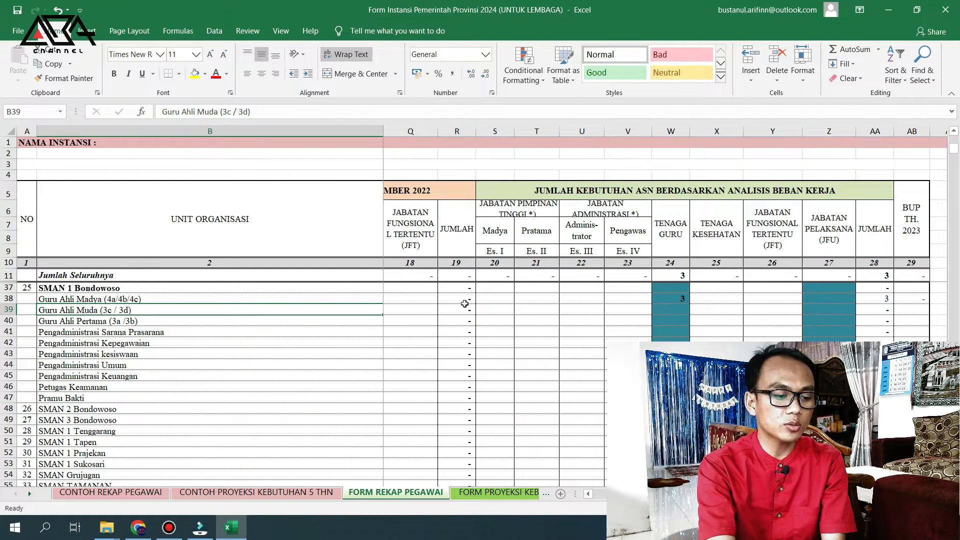
key(Right)
key(Right)
key(Right)
key(Left)
key(Left)
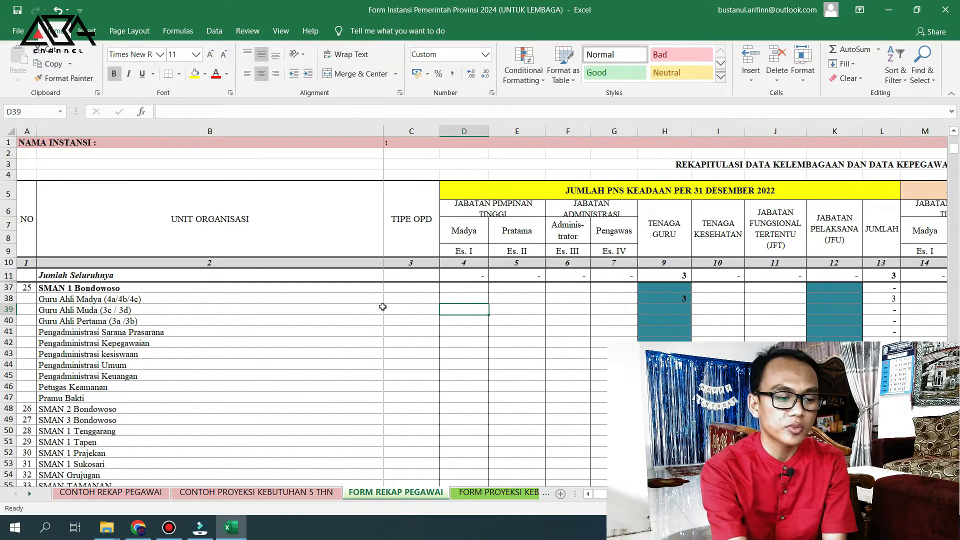
key(Right)
key(Right)
key(Right)
key(Right)
key(Right)
key(Right)
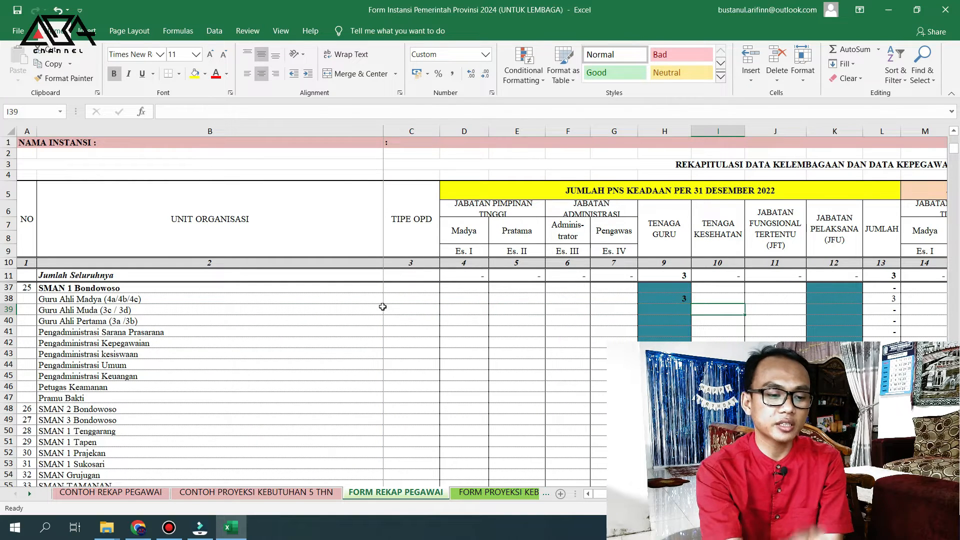
click(653, 307)
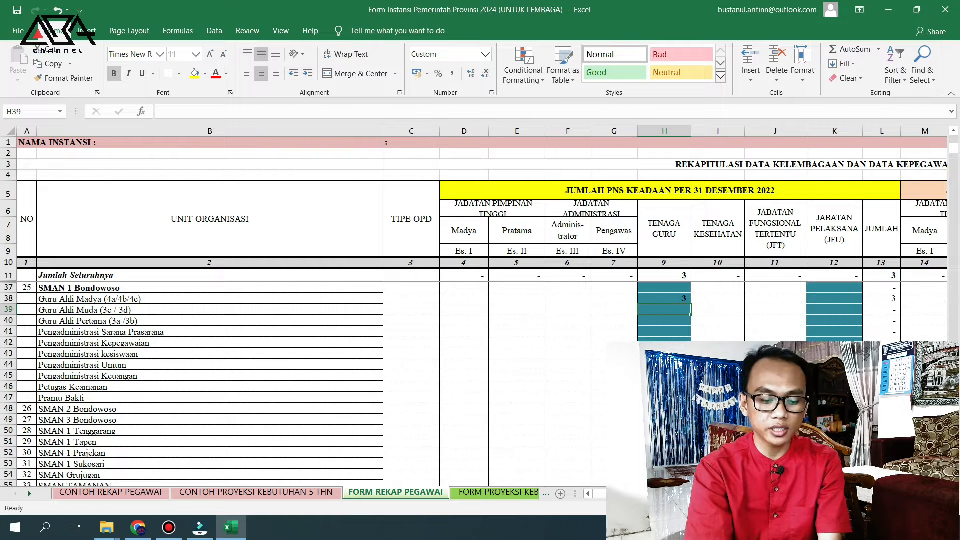
text(5)
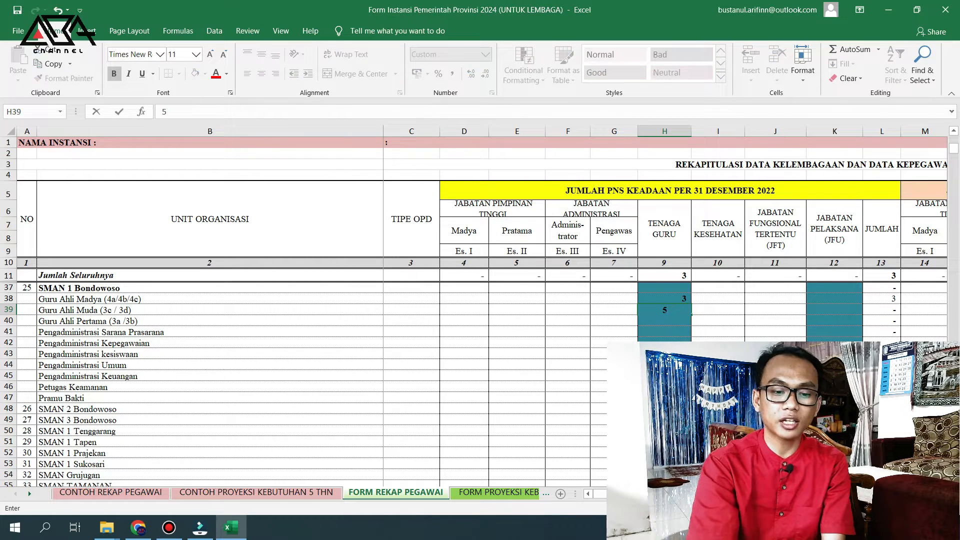
key(Tab)
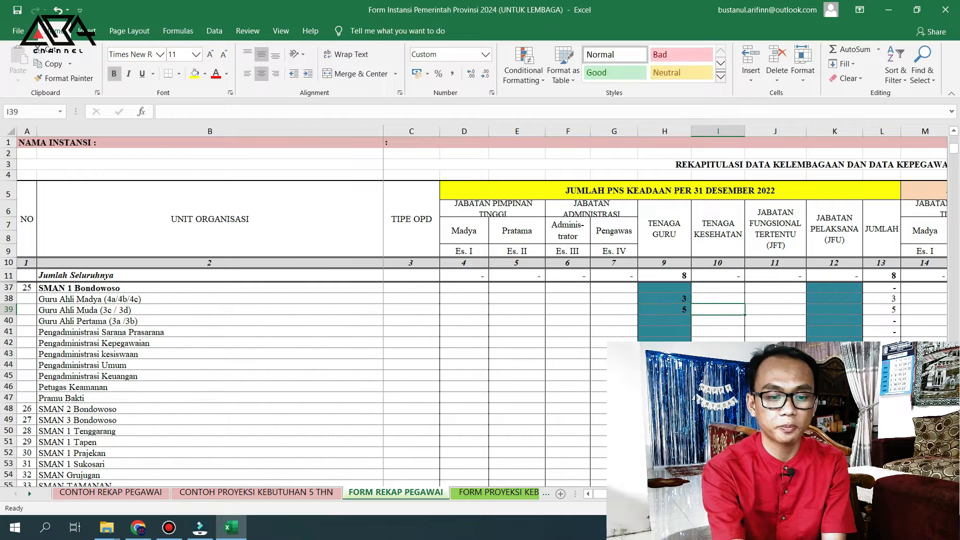
Trace the Guru Ahli Muda row from the PNS JUMLAH cell through the PPPK columns to the ASN needs columns.
key(Tab)
key(Tab)
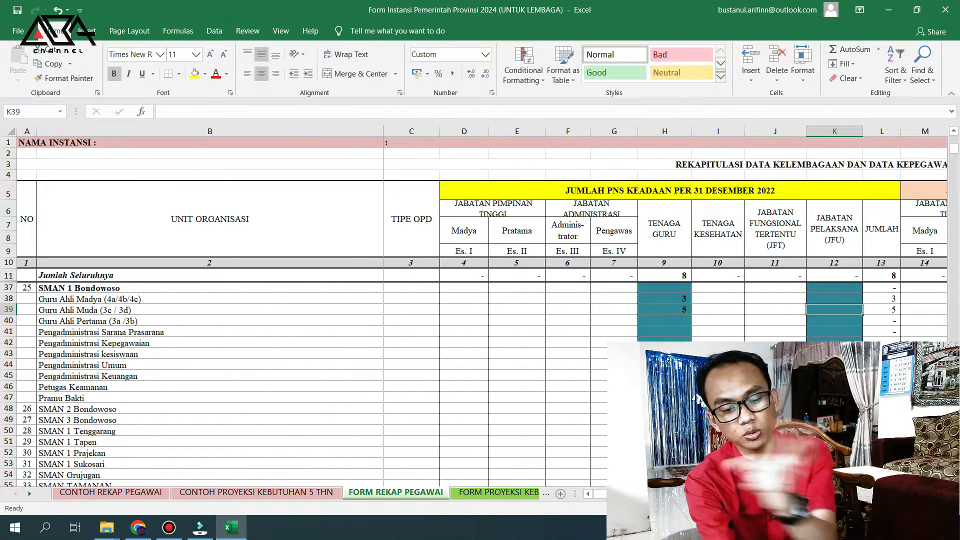
key(Tab)
key(shift+Tab)
key(Tab)
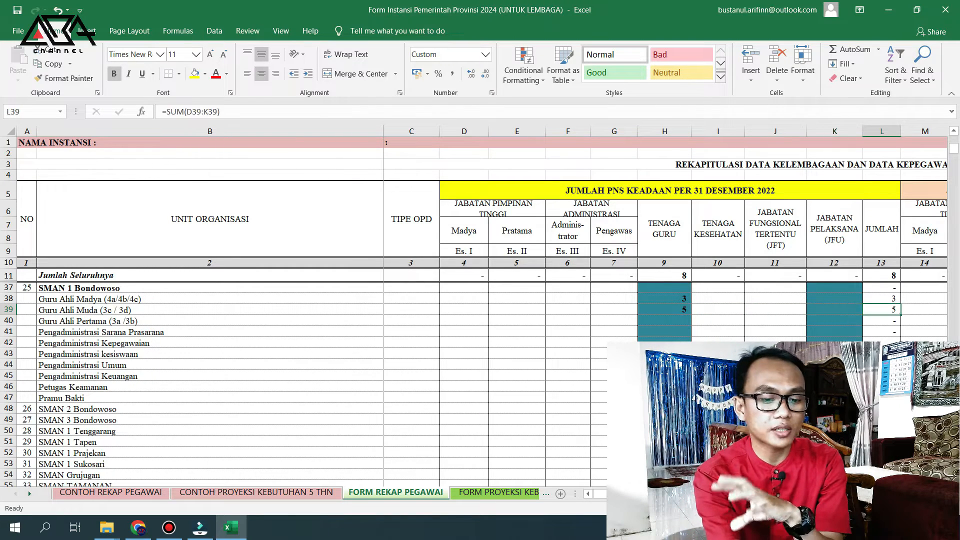
key(Tab)
key(Tab)
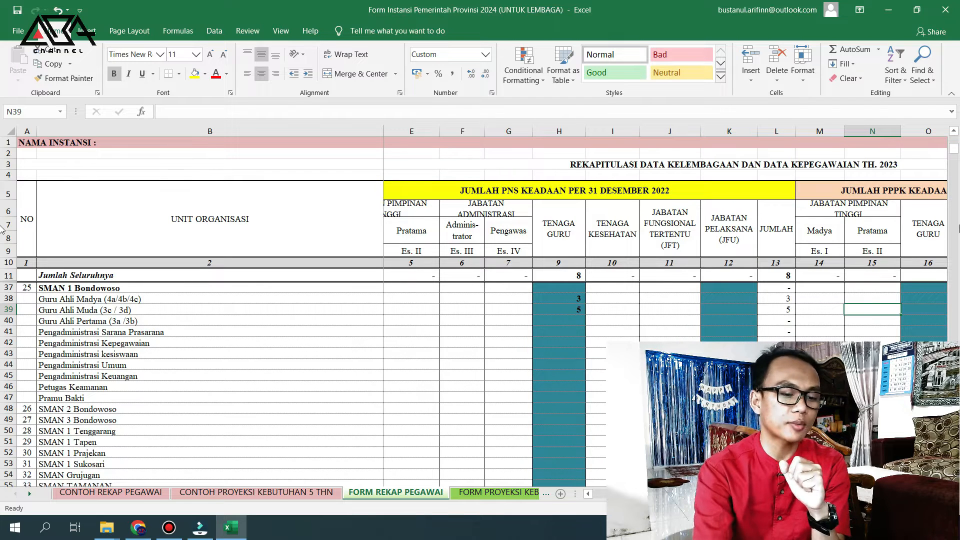
key(Tab)
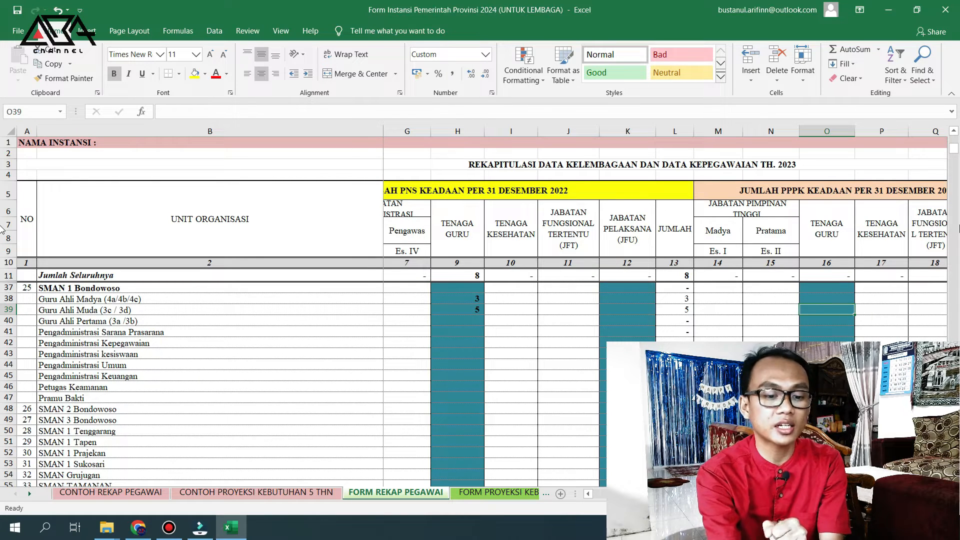
key(Tab)
key(Tab)
key(Tab)
key(Tab)
key(Tab)
key(Tab)
key(Tab)
key(Tab)
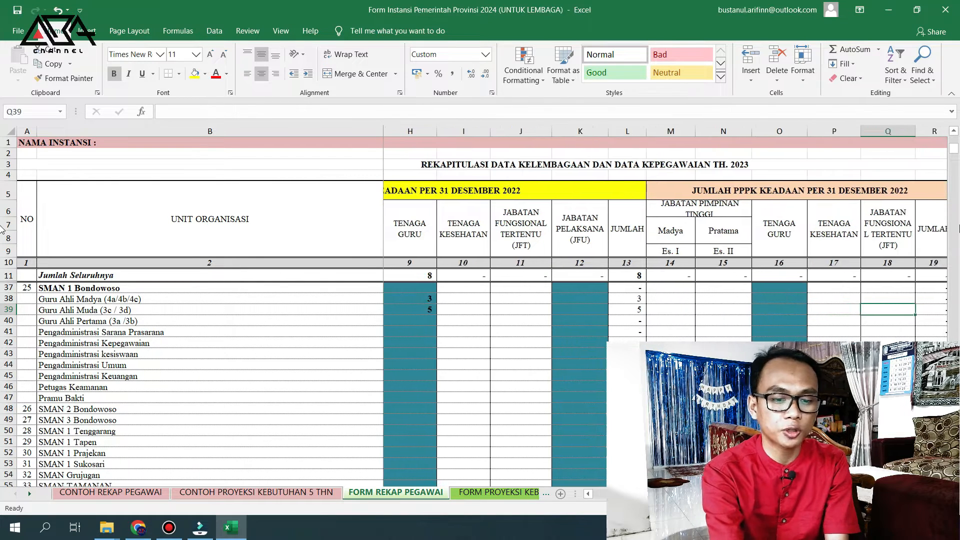
key(Right)
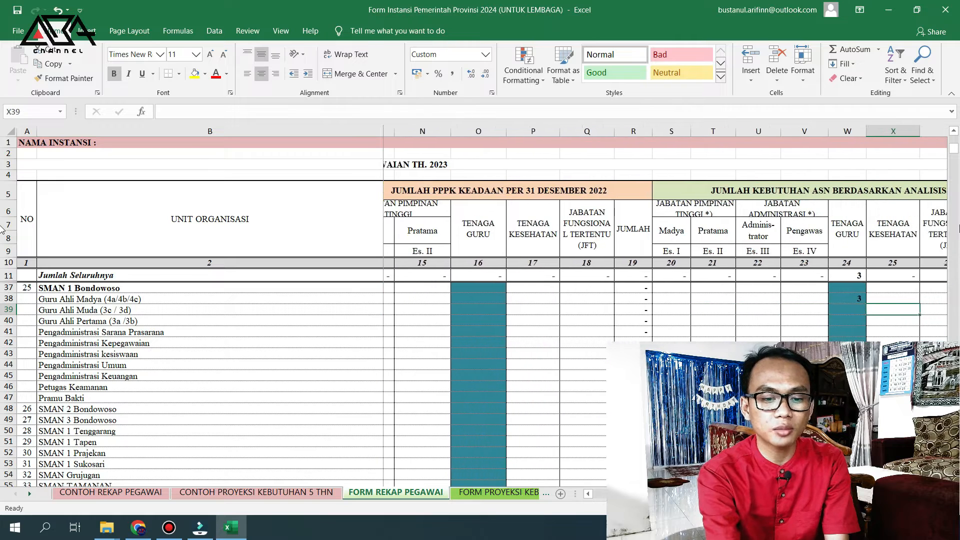
Go back along the Guru Ahli Muda row and check its PNS JUMLAH cell.
key(Left)
key(Left)
key(Left)
key(Left)
key(Left)
key(Left)
key(Left)
key(Left)
key(Left)
key(Left)
key(Left)
key(Left)
key(Left)
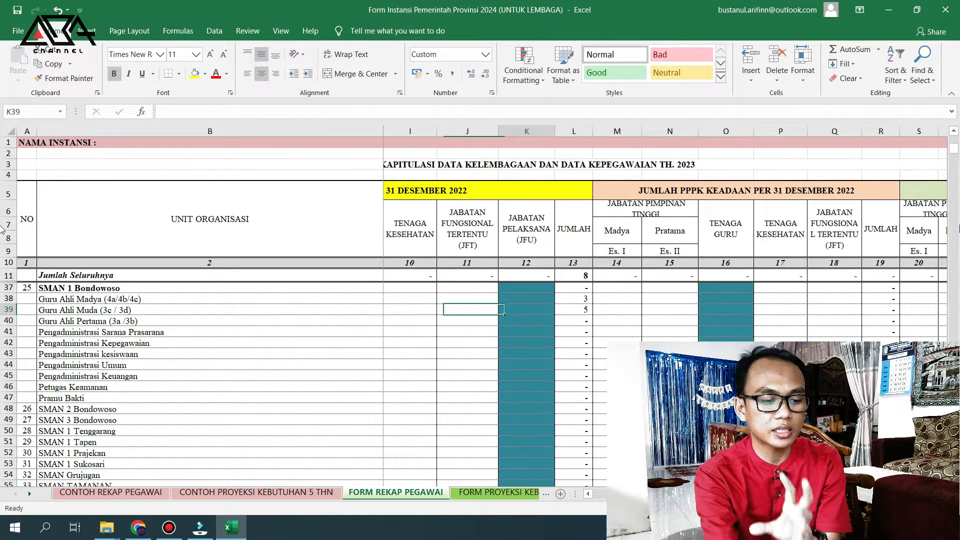
key(Right)
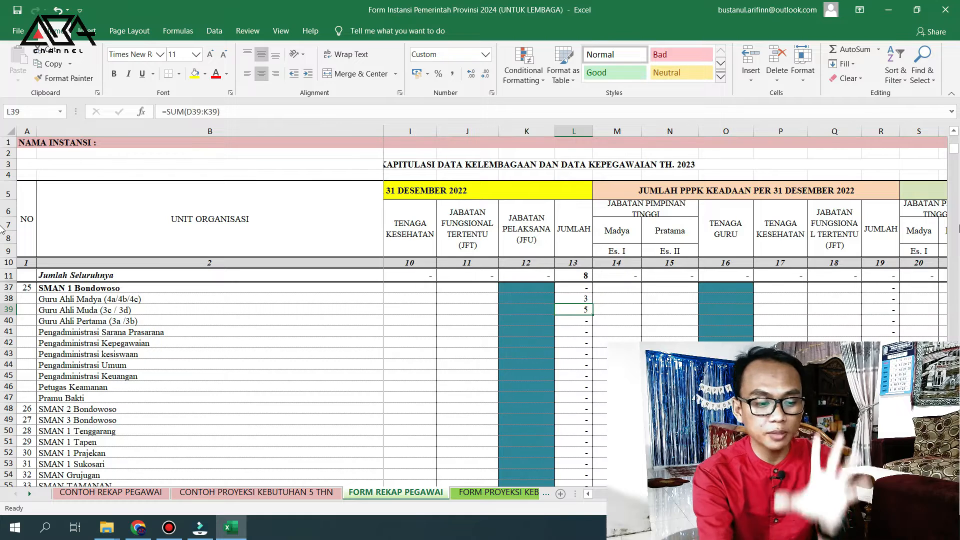
Enter 5 as the ASN needs TENAGA GURU count for the Guru Ahli Muda row.
key(Right)
key(Right)
key(Right)
key(Right)
key(Right)
key(Right)
key(Right)
key(Right)
key(Right)
key(Right)
key(Right)
key(Right)
key(Right)
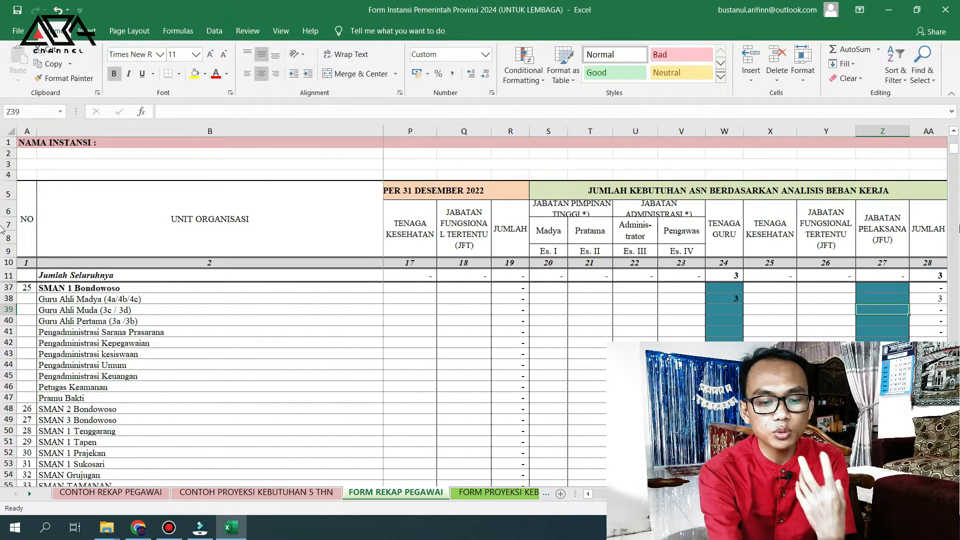
key(Left)
key(Left)
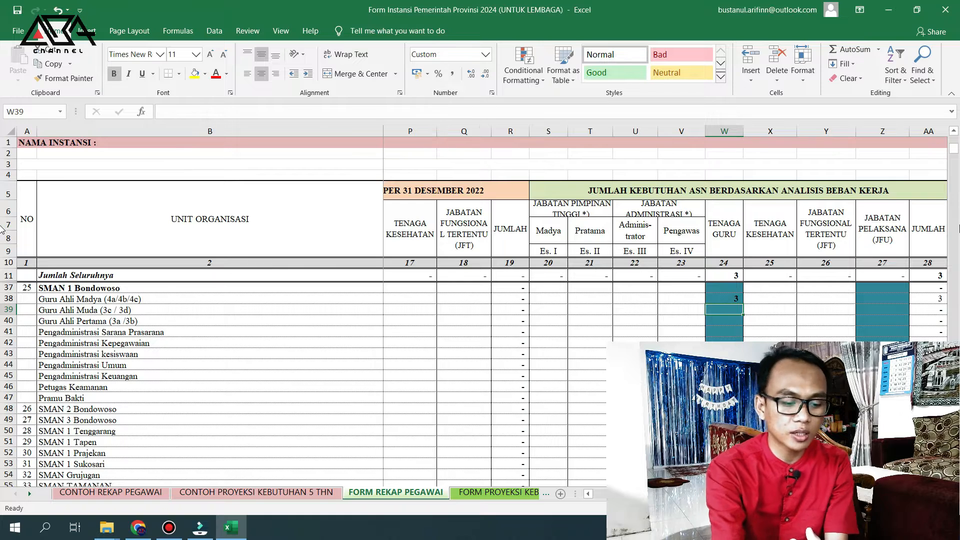
text(5)
key(Right)
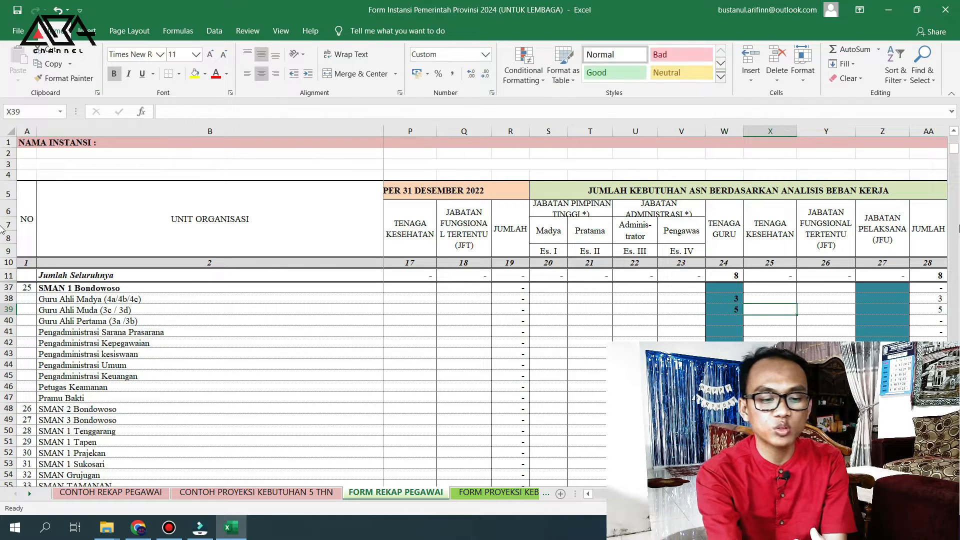
Enter 1 as the BUP TH. 2023 count for the Guru Ahli Muda row.
key(Right)
key(Right)
key(Right)
key(Right)
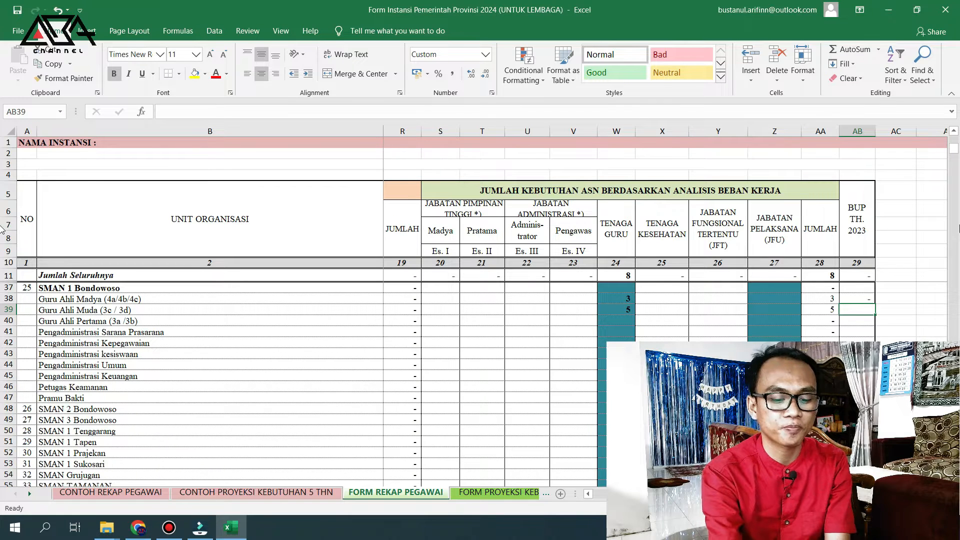
text(1)
key(Return)
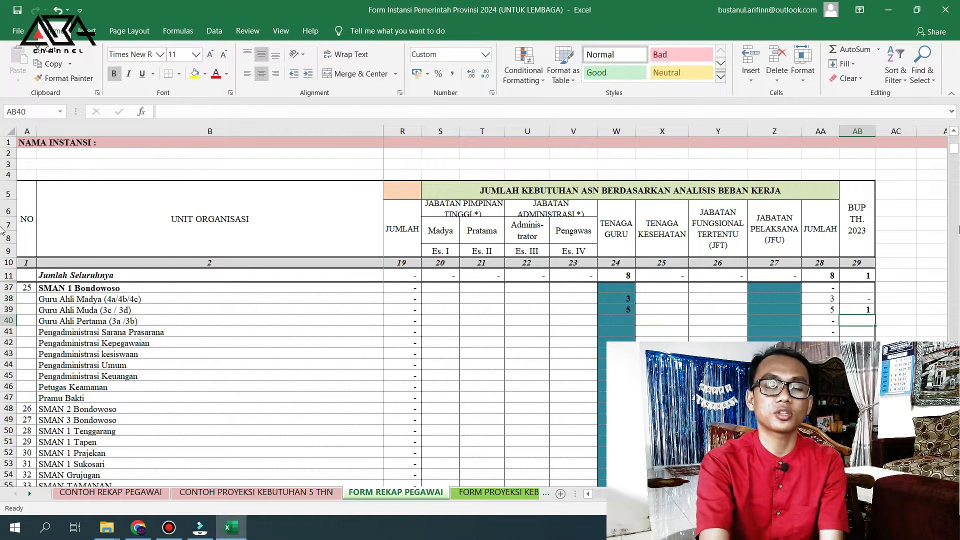
Enter 2 as the PNS TENAGA GURU count for the Guru Ahli Pertama row.
click(94, 320)
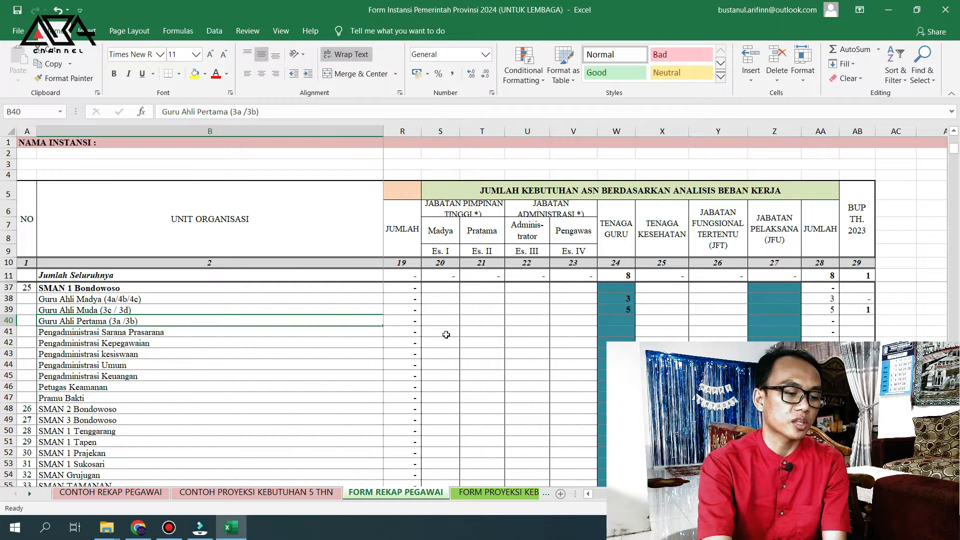
key(Right)
key(Right)
key(Right)
key(Right)
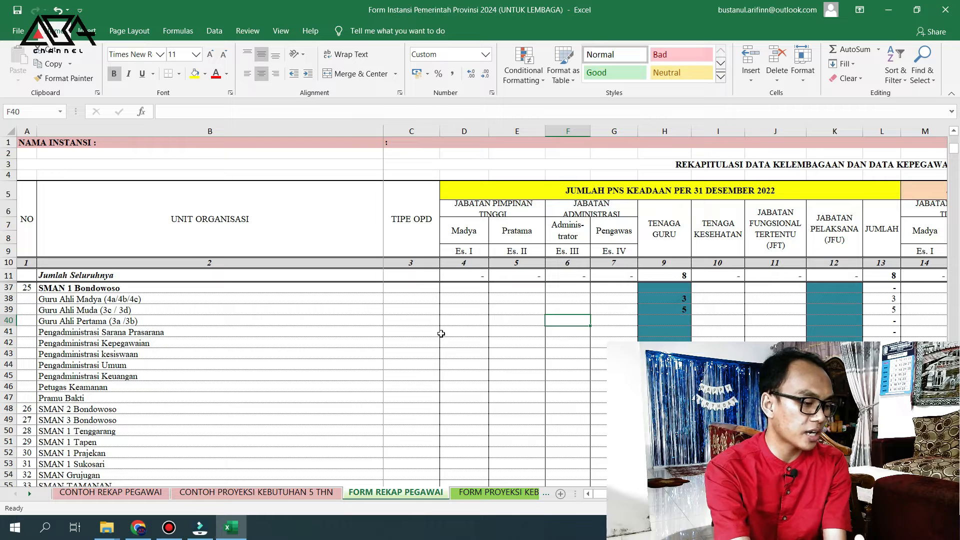
key(Right)
key(Right)
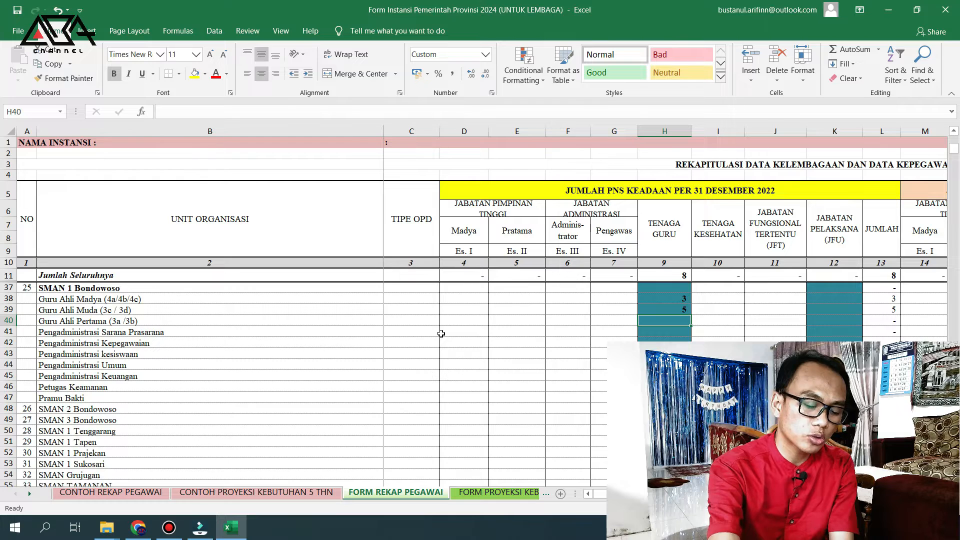
text(2)
key(Right)
Enter 2 as the PPPK TENAGA GURU count for the Guru Ahli Pertama row.
key(Right)
key(Right)
key(Right)
key(Right)
key(Right)
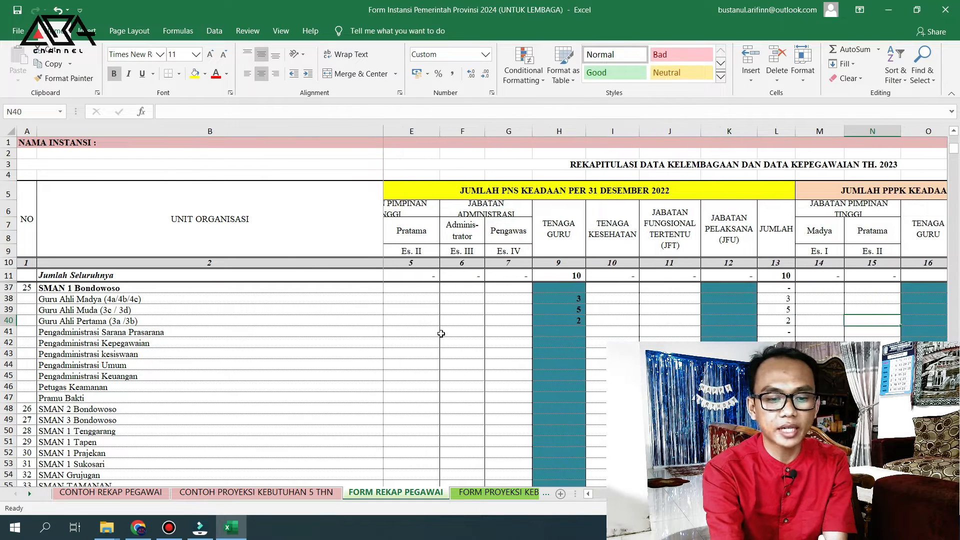
key(Right)
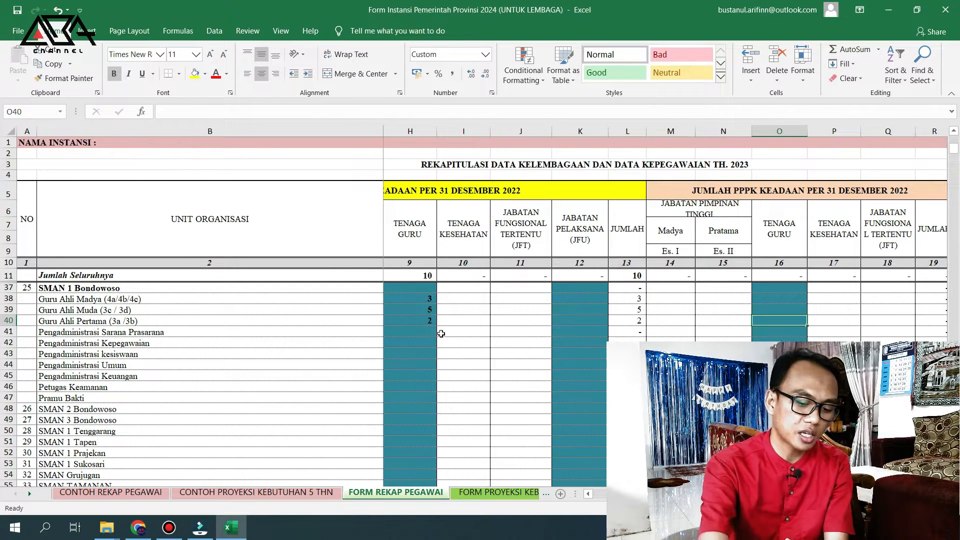
text(2)
key(ctrl+Return)
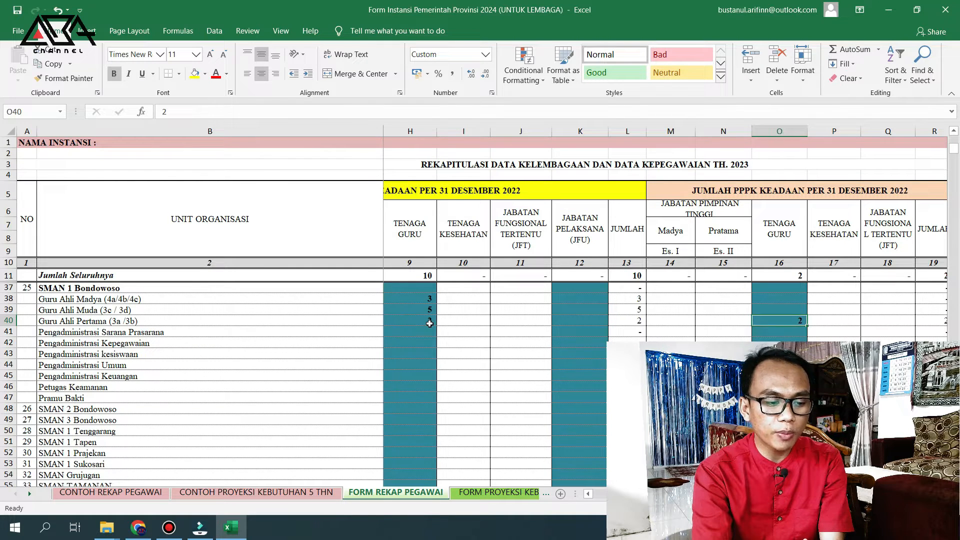
Compare the Guru Ahli Pertama row's PNS and PPPK TENAGA GURU counts, and enter 4 as its ASN needs TENAGA GURU count.
click(430, 323)
click(796, 322)
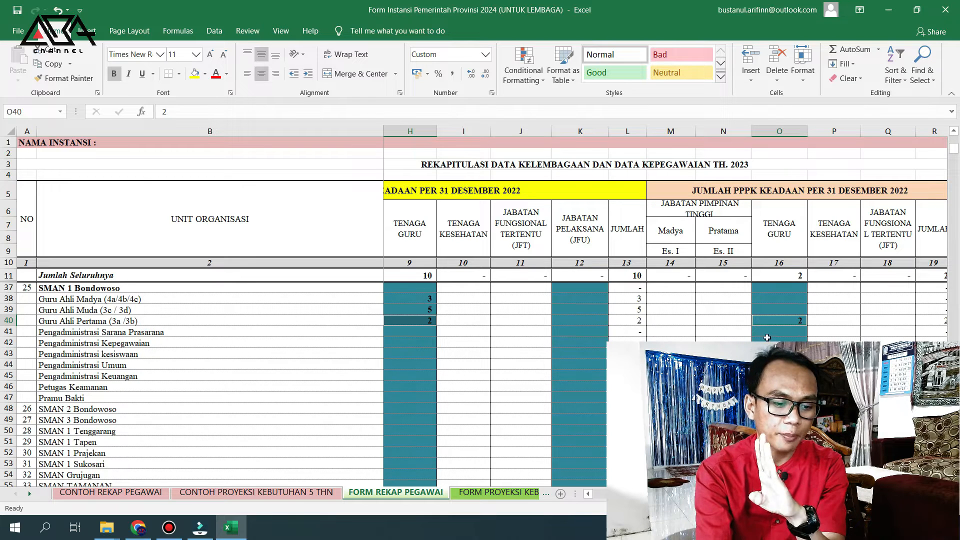
key(Right)
key(Right)
key(Right)
key(Right)
key(Right)
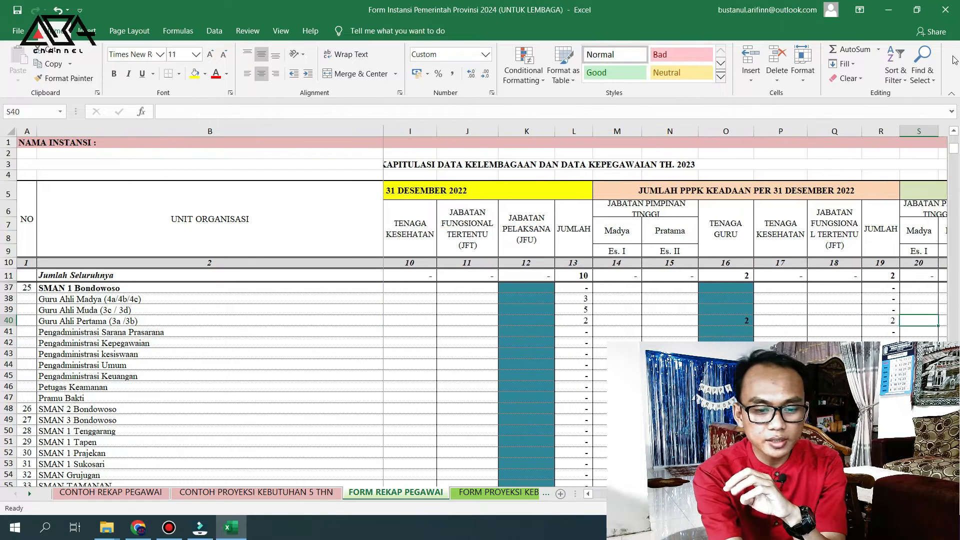
key(Right)
key(Right)
key(Right)
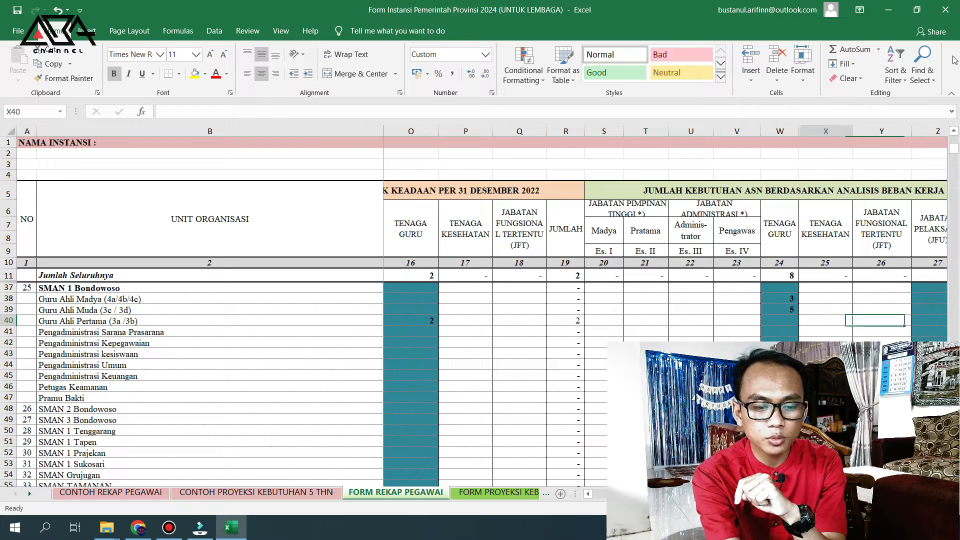
key(Right)
key(Right)
key(Right)
key(Left)
key(Left)
key(Left)
key(Left)
key(Right)
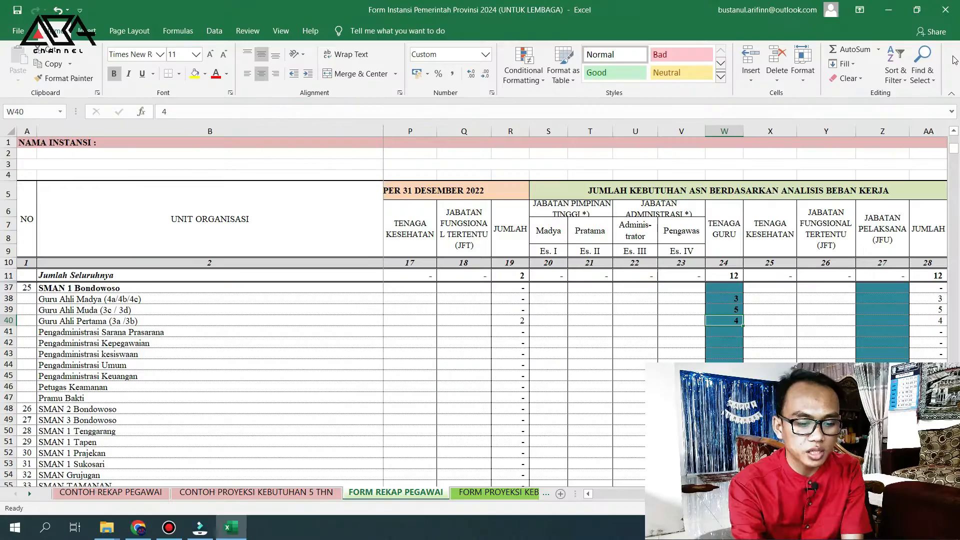
Set the Guru Ahli Pertama row's ASN needs TENAGA GURU count to 6 and select the JUMLAH KEBUTUHAN ASN heading.
text(6)
key(Tab)
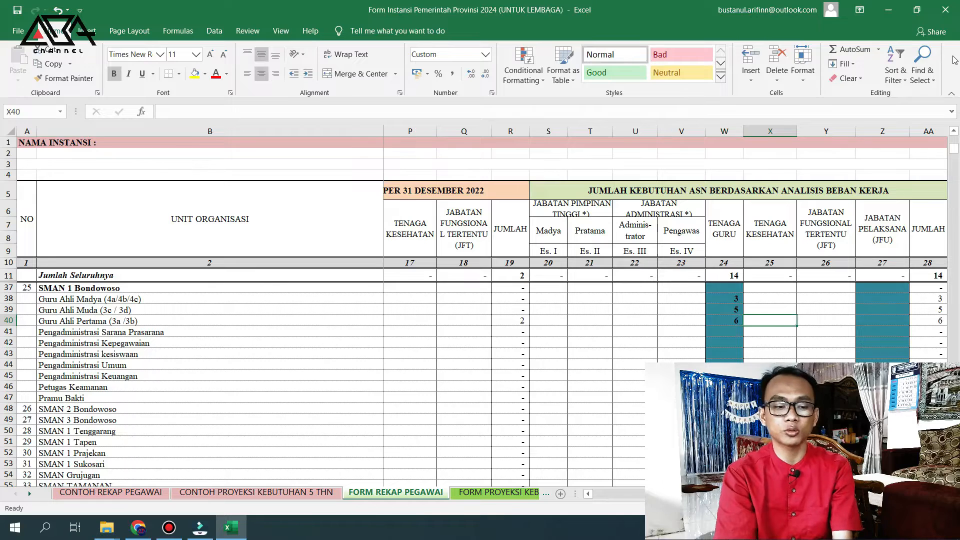
click(765, 190)
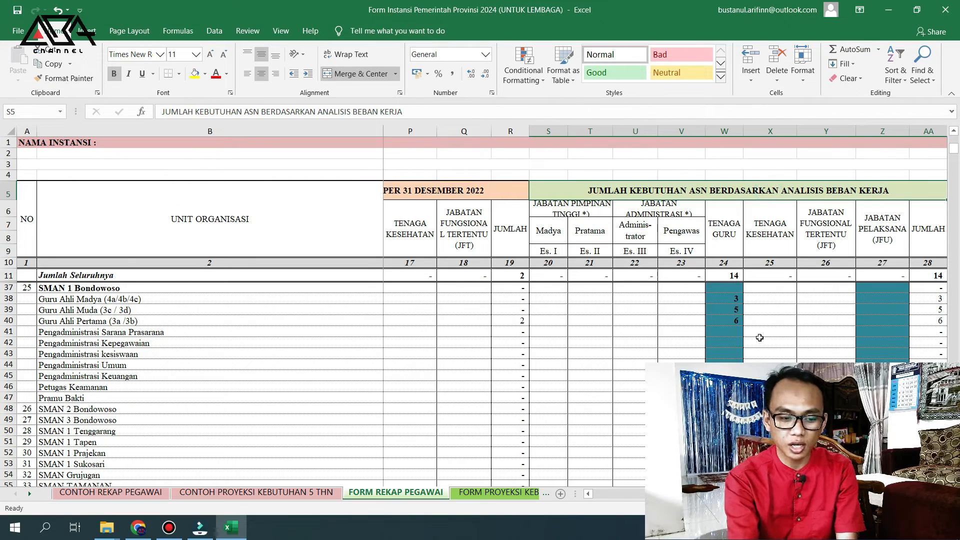
Enter 0 as the BUP TH. 2023 count for the Guru Ahli Pertama row.
click(737, 323)
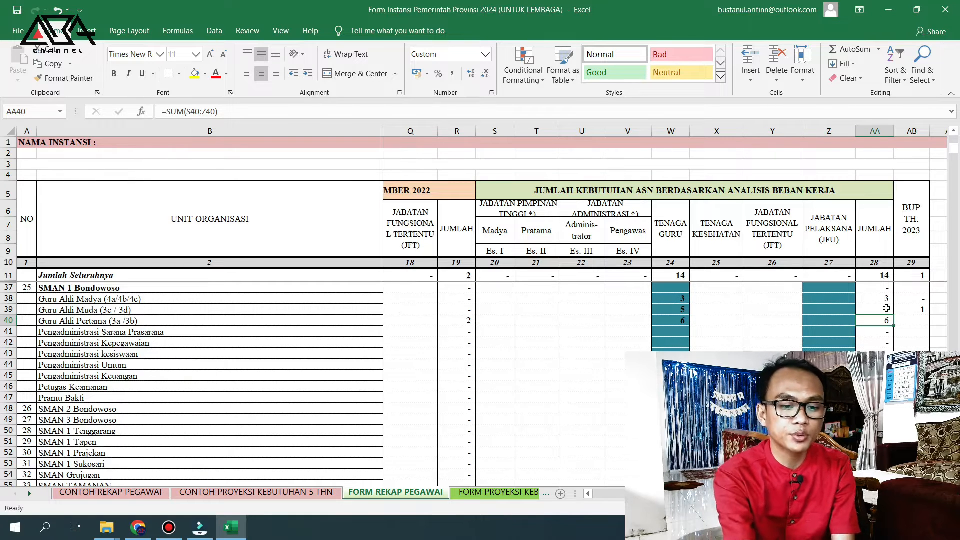
key(Right)
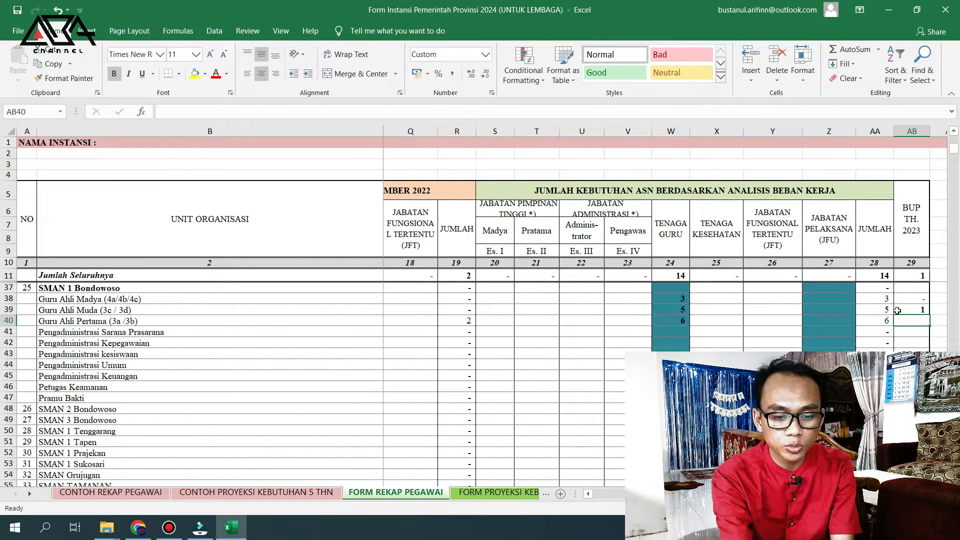
text(0)
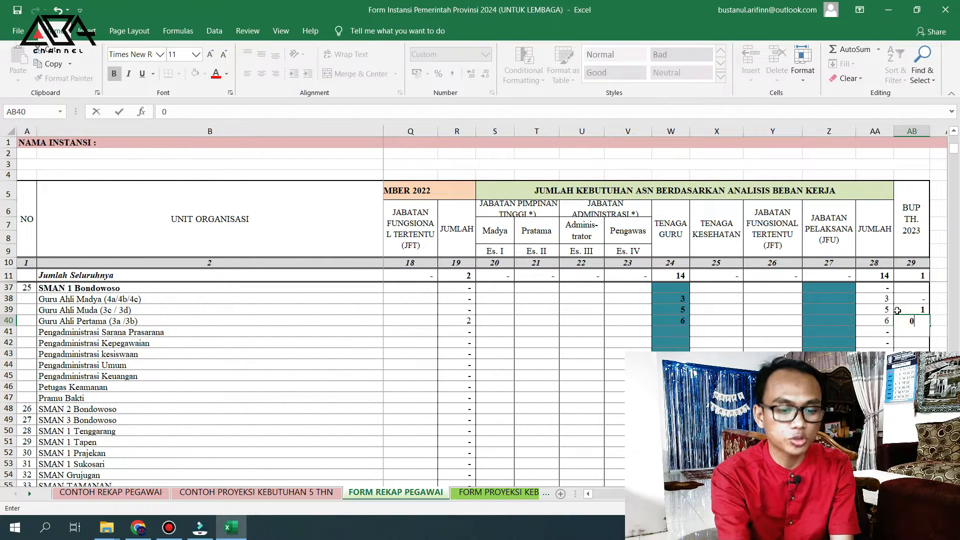
click(804, 317)
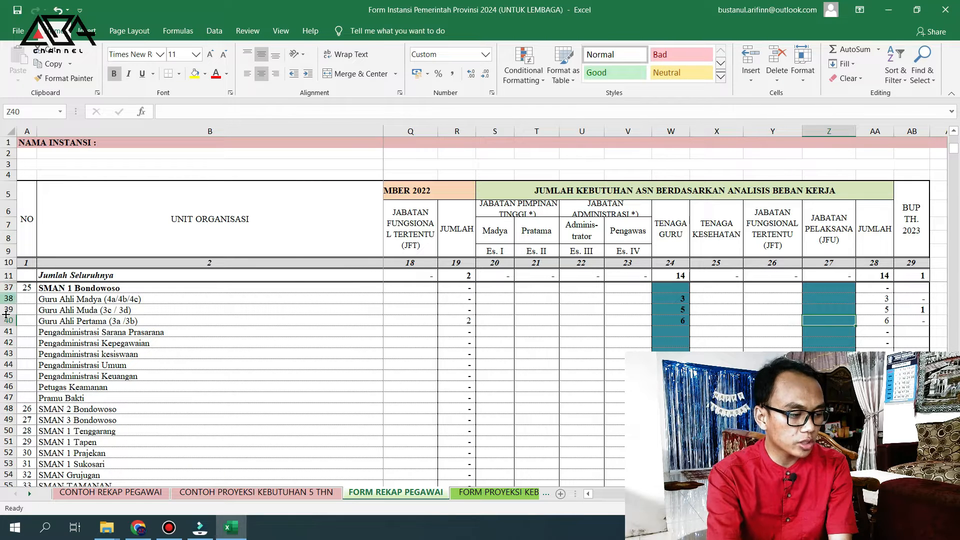
Point out the three Guru Ahli rows and the Pengadministrasi and other support positions listed below them.
drag(9, 299, 10, 319)
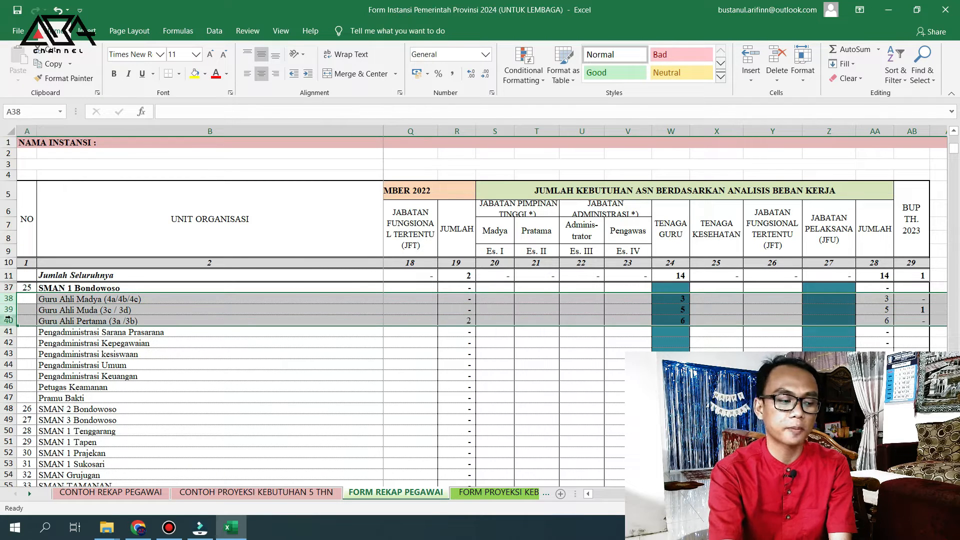
click(100, 330)
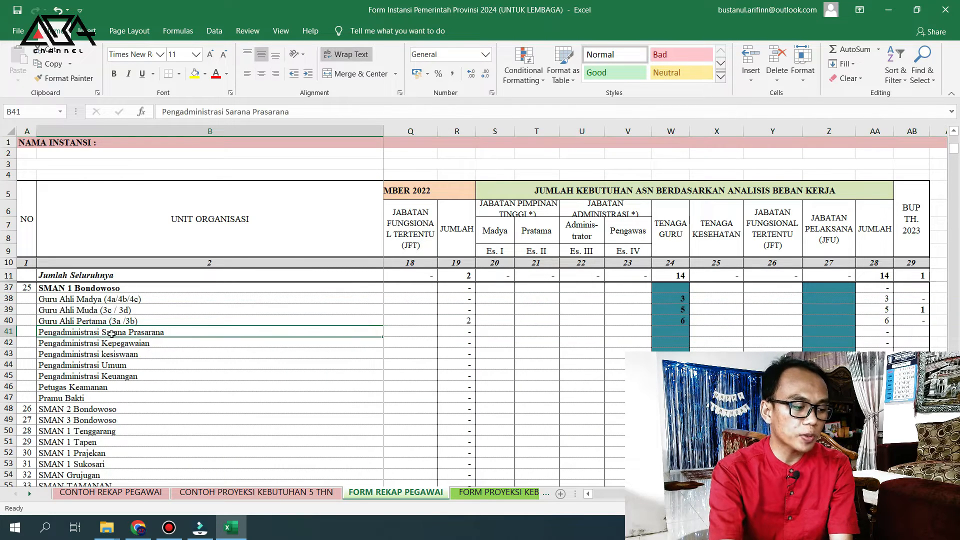
drag(115, 340, 115, 387)
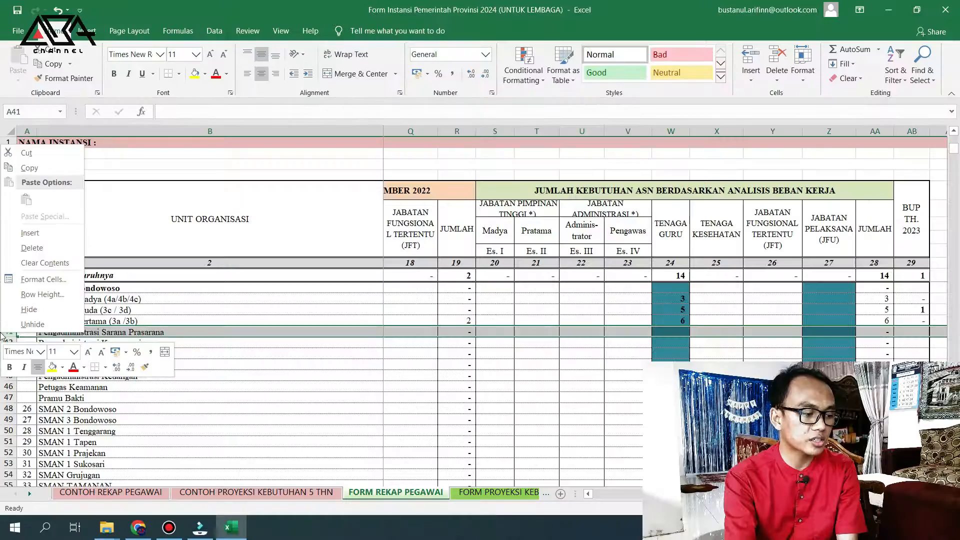
Insert a row above Pengadministrasi Sarana Prasarana and enter Arsiparis as its position name.
click(30, 232)
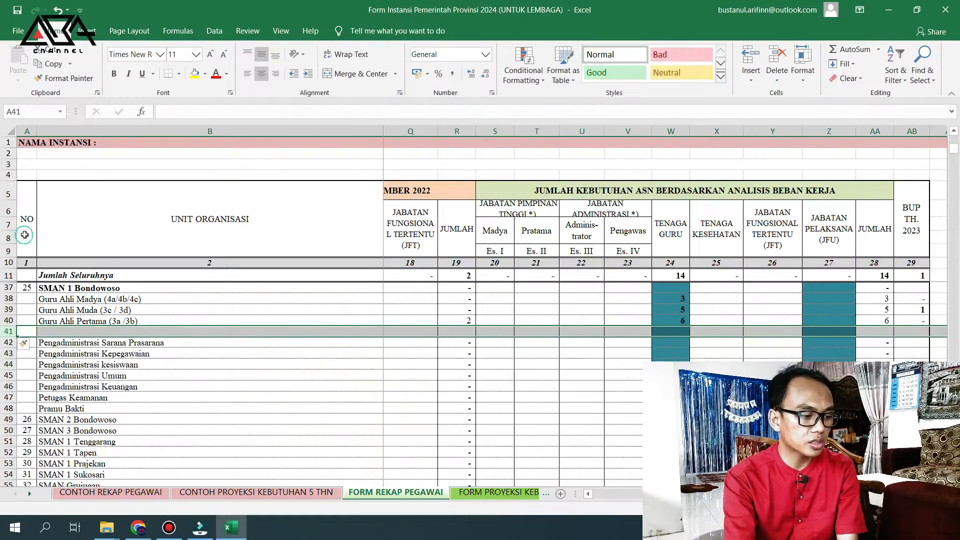
click(65, 329)
text(Analis Pelaksanaan Kurikulum Pendidikan)
text(Arsipar)
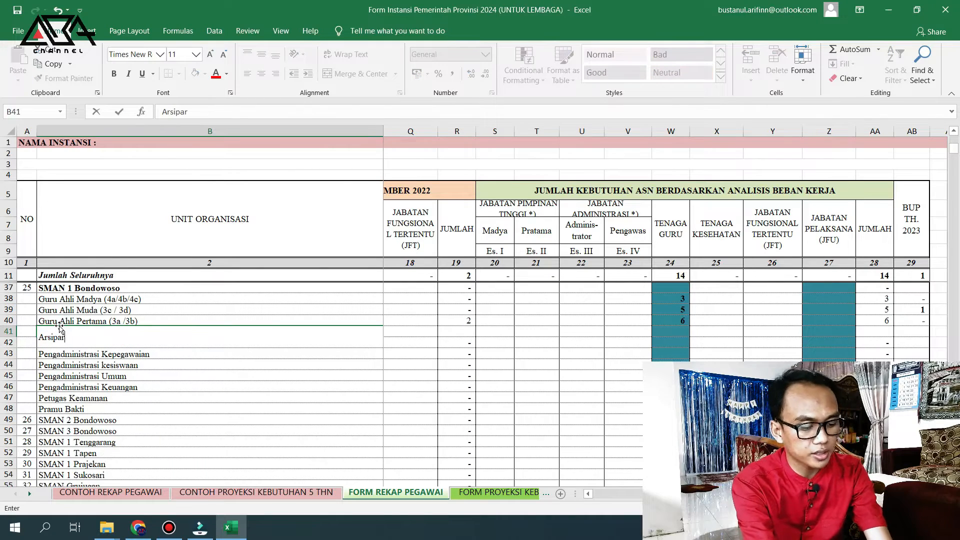
text(is)
Enter 1 as the PNS JABATAN FUNGSIONAL TERTENTU (JFT) count for the Arsiparis row.
key(Tab)
key(Tab)
key(Tab)
key(Tab)
key(Tab)
key(Tab)
key(Tab)
key(Tab)
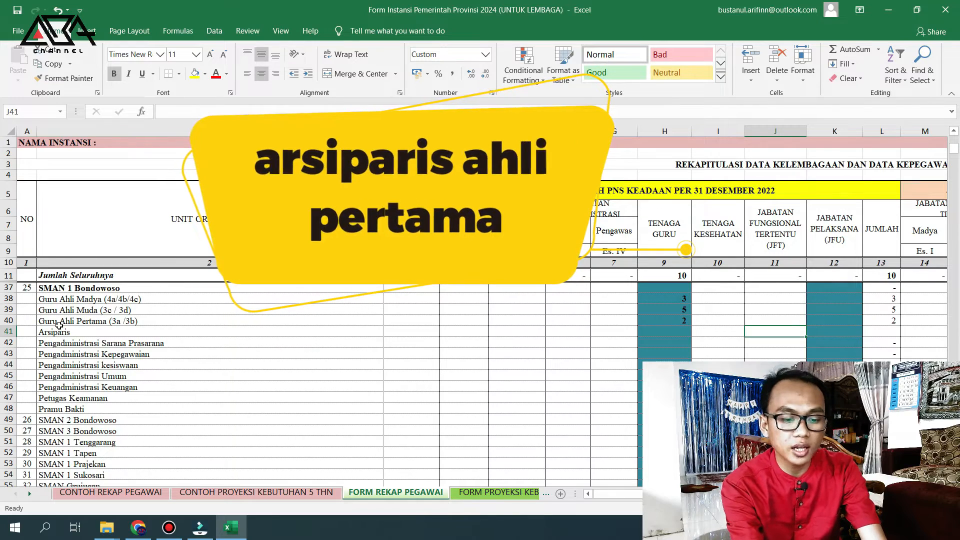
text(1)
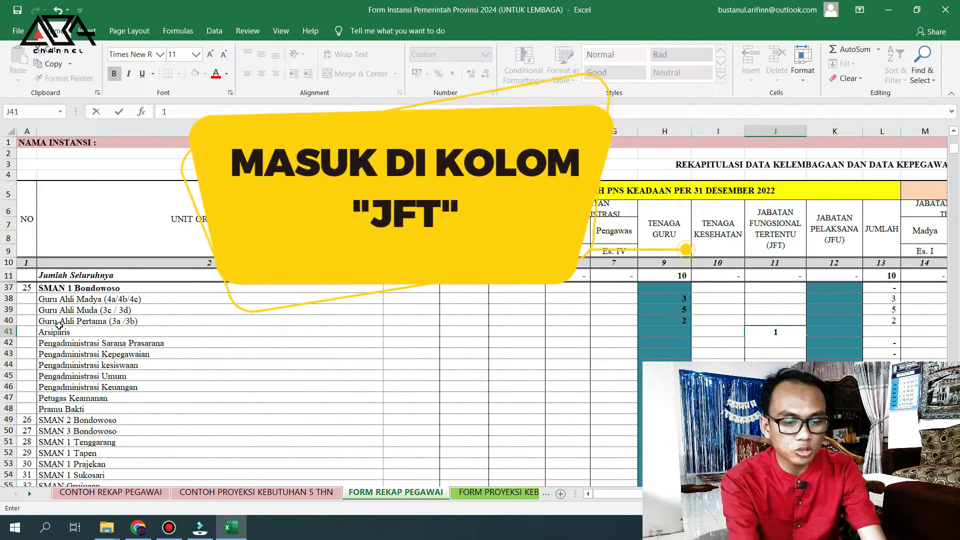
key(Tab)
Select the Arsiparis row's JABATAN FUNGSIONAL TERTENTU (JFT) cell in the ASN needs section.
key(Tab)
key(Tab)
key(Tab)
key(Tab)
key(Tab)
key(Tab)
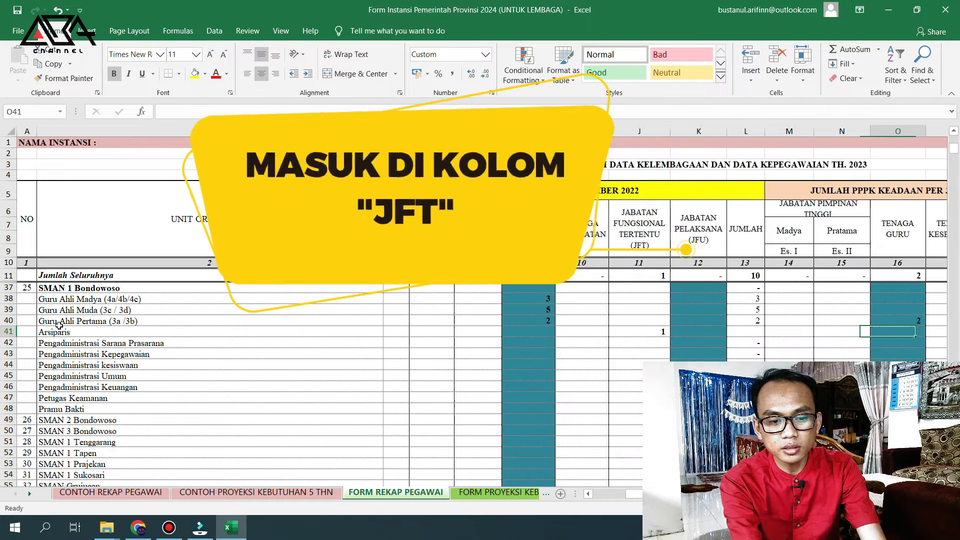
key(Tab)
key(Tab)
key(Tab)
key(Tab)
key(Tab)
key(Tab)
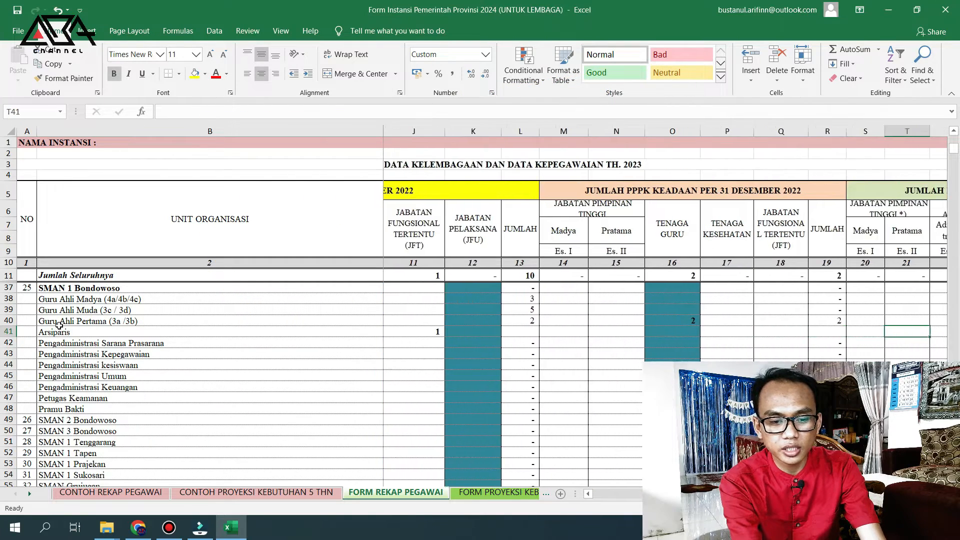
key(Right)
key(Right)
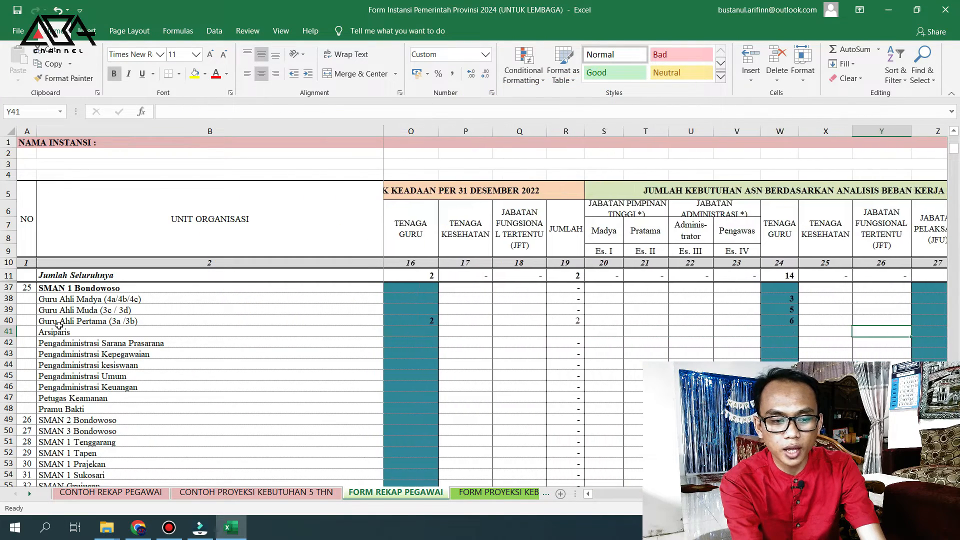
key(Left)
key(Left)
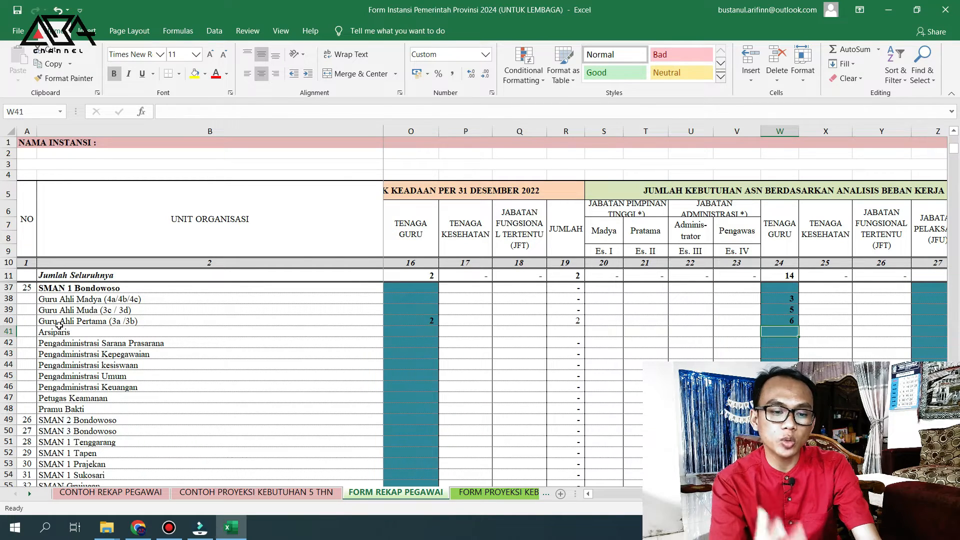
key(Right)
key(Left)
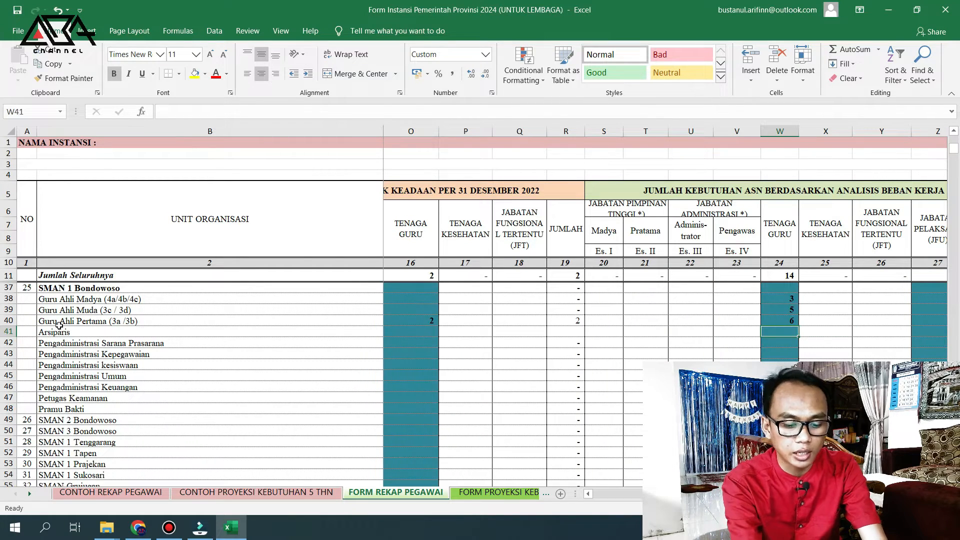
text(1)
key(Right)
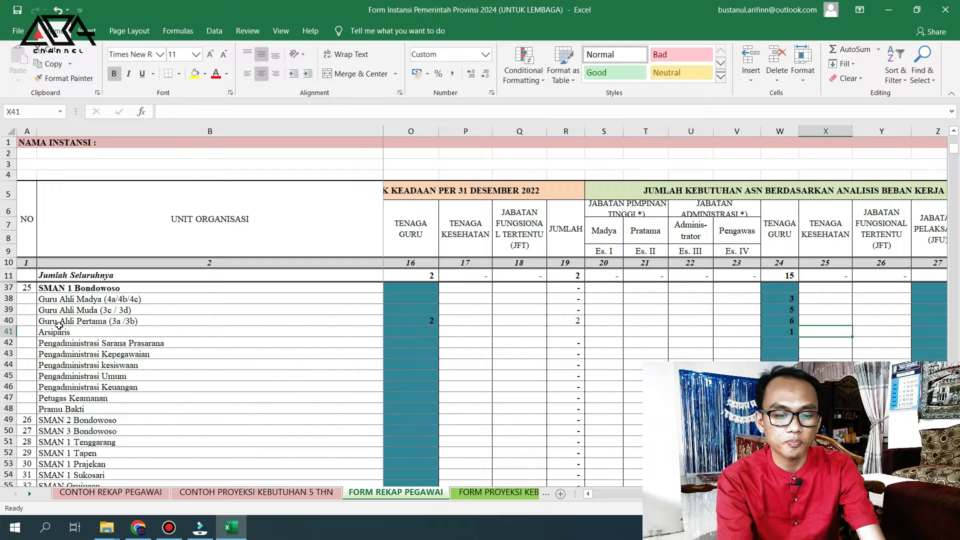
key(Left)
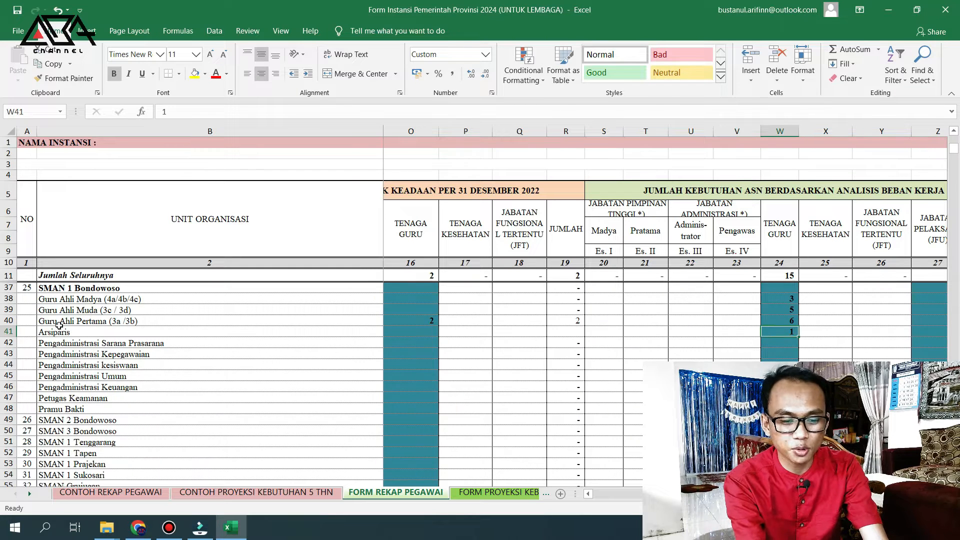
key(Delete)
key(Right)
key(Left)
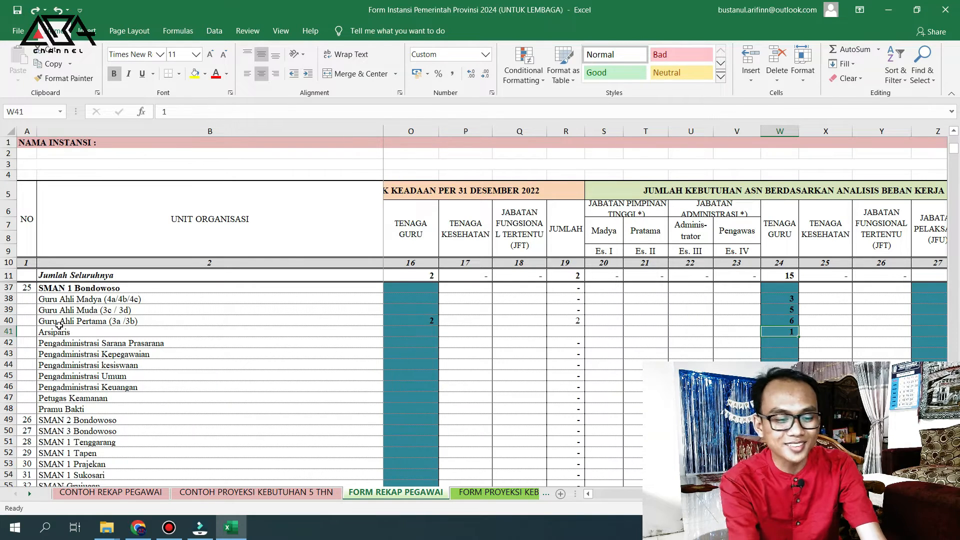
key(Delete)
key(Right)
key(Right)
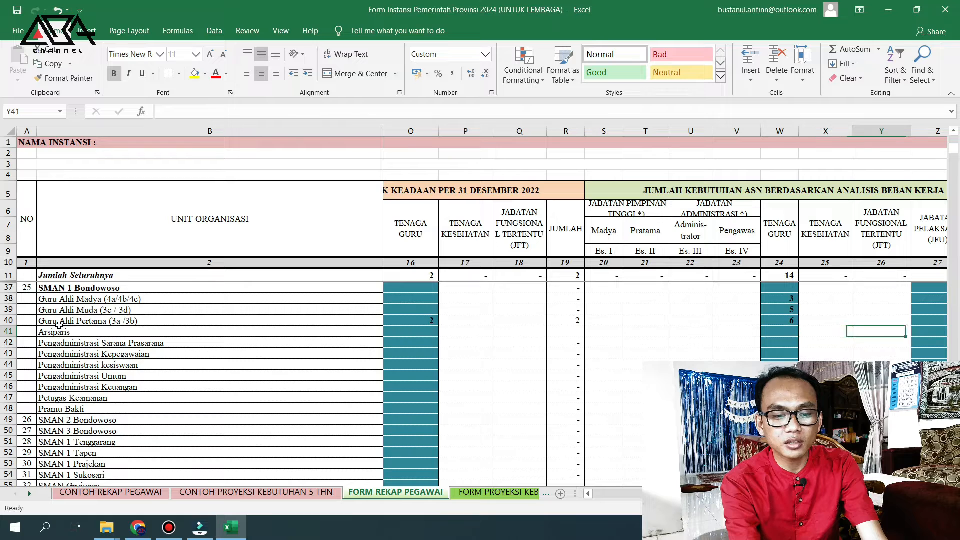
Enter 1 as the Arsiparis row's ASN needs JFT count and compare it with the neighbouring columns.
key(Left)
key(Right)
text(1)
key(Right)
key(Left)
key(Left)
key(Left)
key(Left)
key(Right)
key(Right)
key(Right)
key(Right)
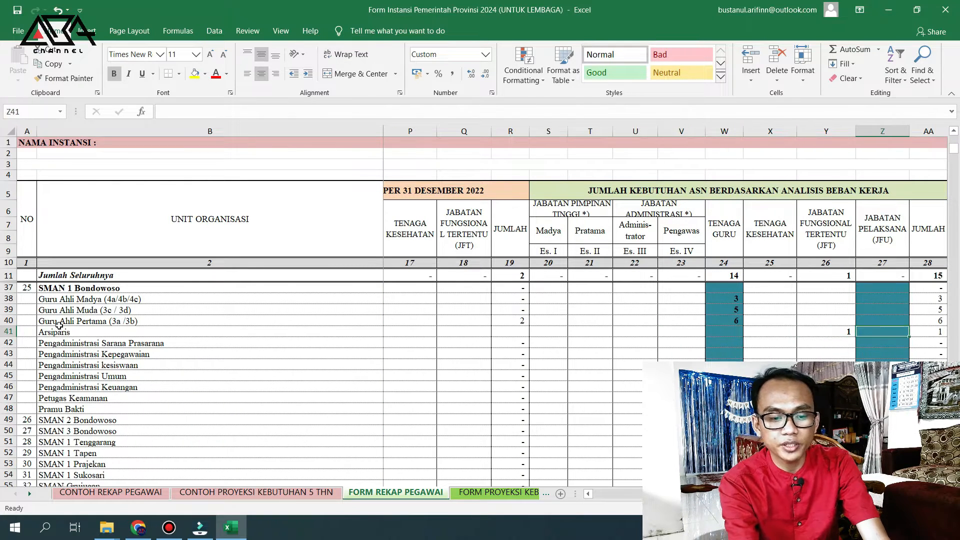
key(Left)
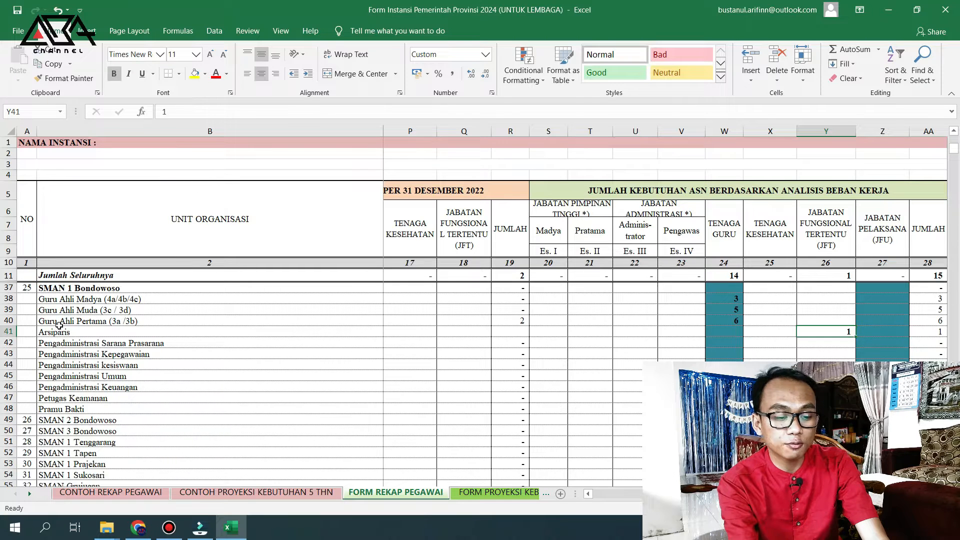
Enter 0 as the BUP TH. 2023 count for the Arsiparis row.
key(Right)
key(Right)
key(Right)
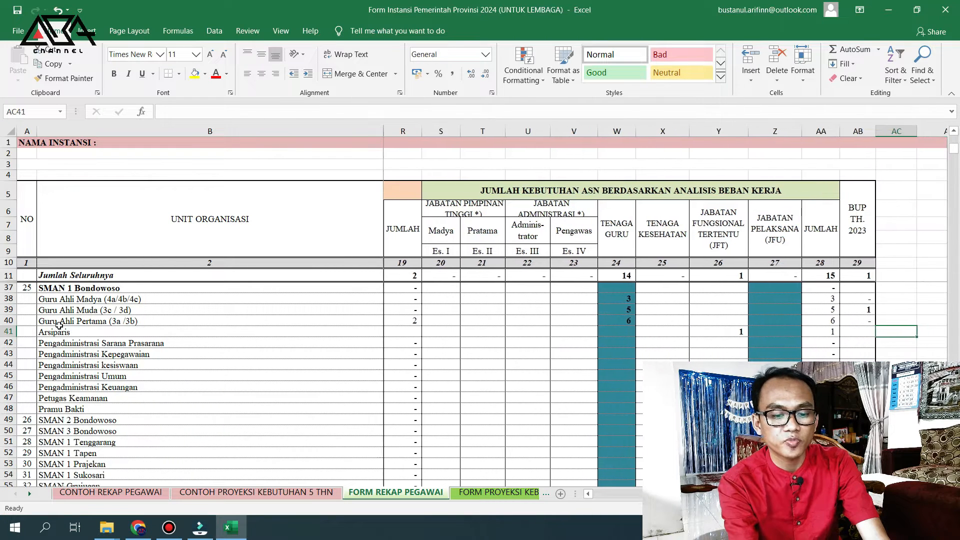
text(0)
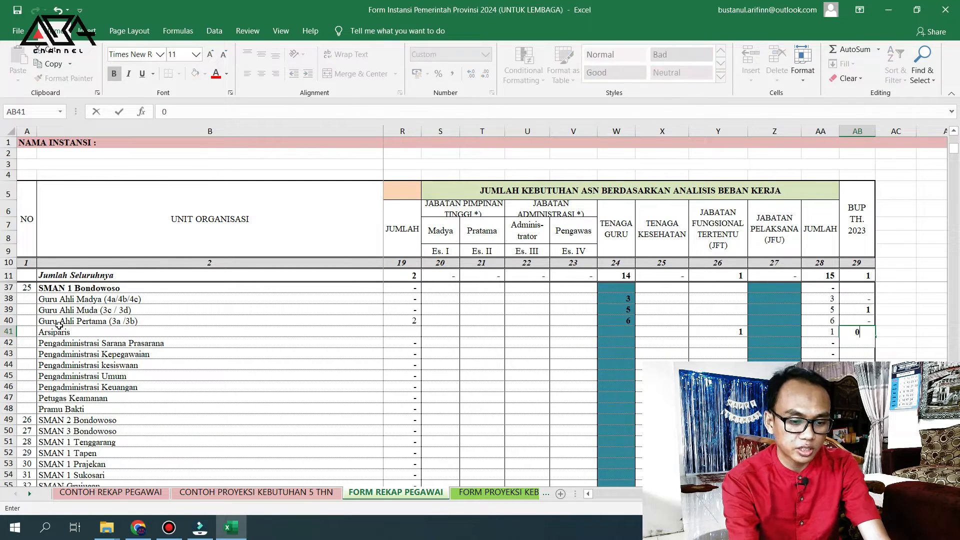
key(Return)
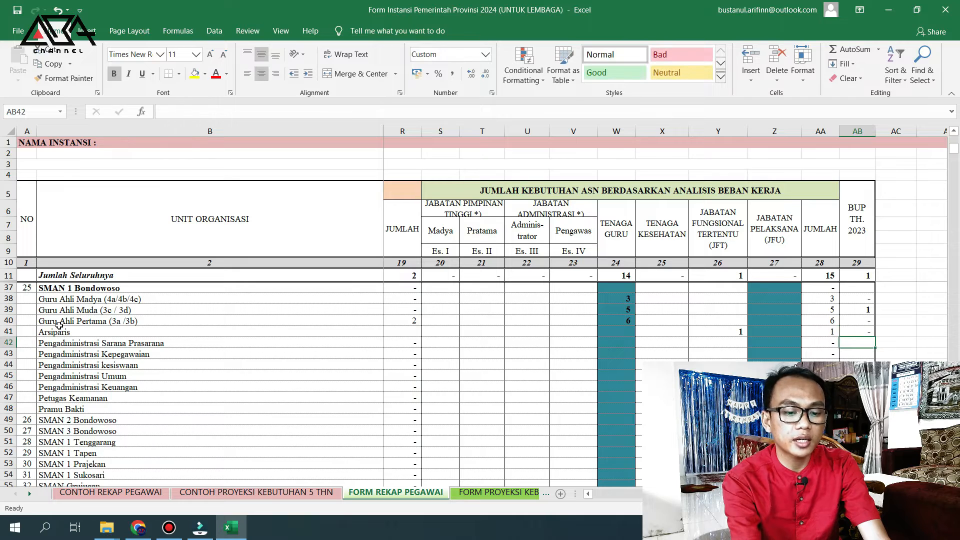
Return to the position name at the start of the Pengadministrasi Sarana Prasarana row.
key(Left)
key(Left)
key(Left)
key(Left)
key(Left)
key(Left)
key(Left)
key(Left)
key(Left)
key(Left)
key(Left)
key(Left)
key(Left)
key(Left)
key(Left)
key(Left)
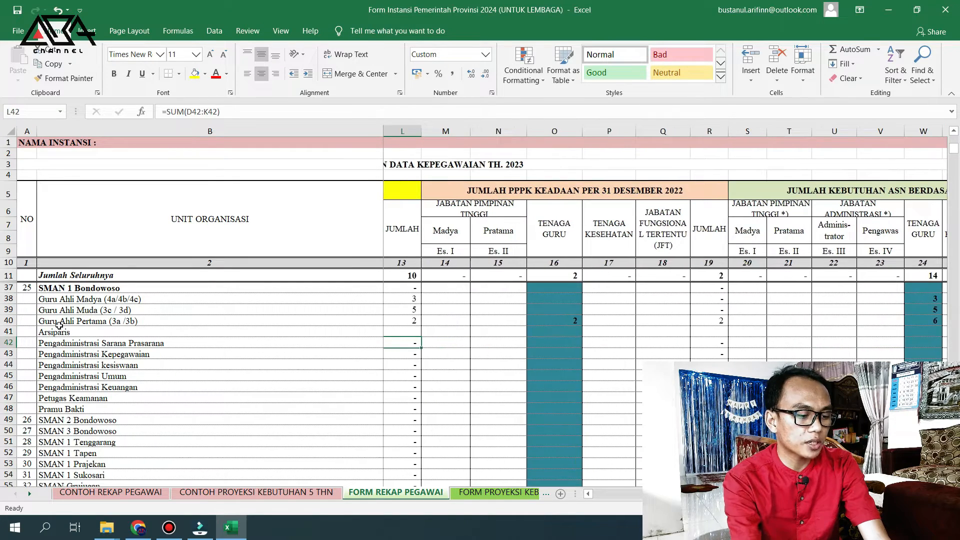
key(Left)
key(Left)
key(Left)
key(Left)
key(Left)
key(Left)
key(Left)
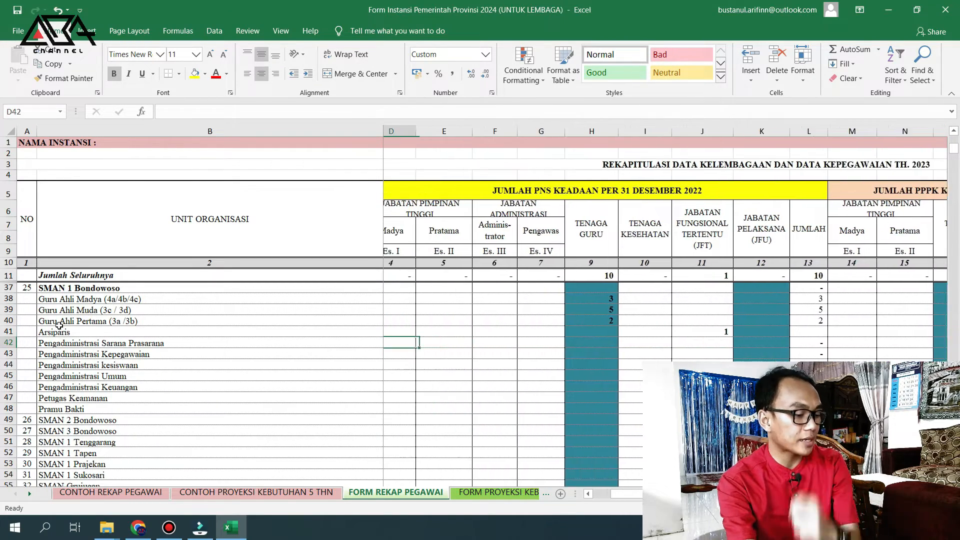
key(Right)
key(Left)
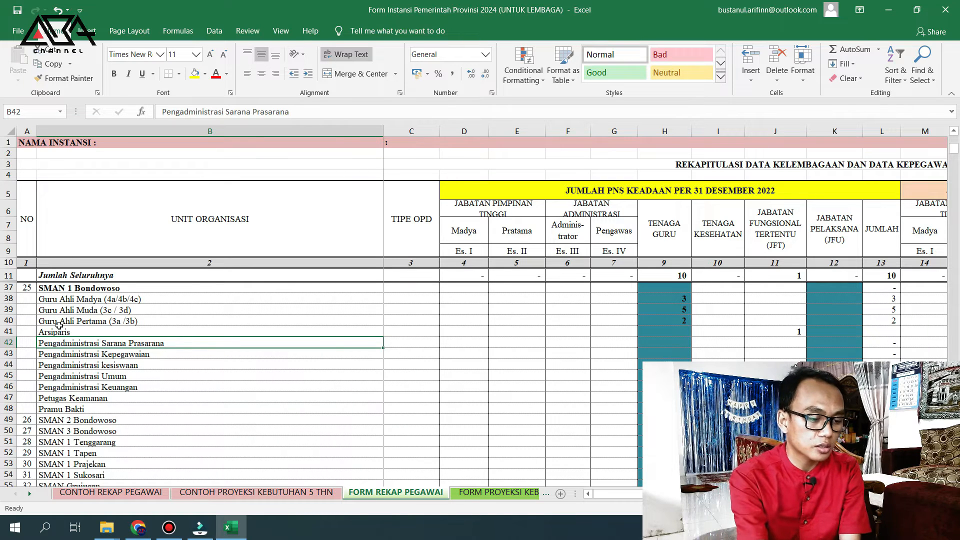
Enter 2 as the PNS JABATAN PELAKSANA (JFU) count for the Pengadministrasi Sarana Prasarana row.
key(Right)
key(Right)
key(Left)
key(Right)
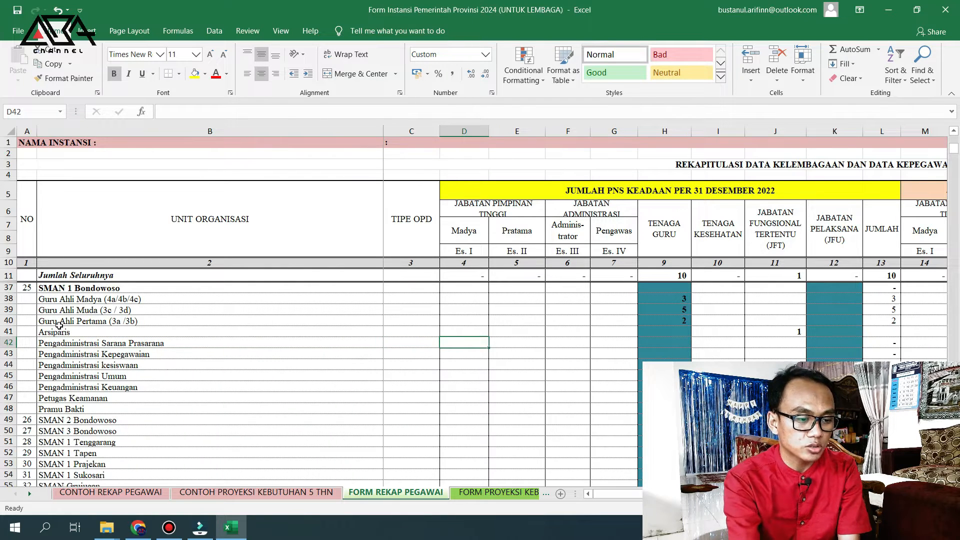
key(Left)
key(Left)
key(Left)
key(Right)
key(Right)
key(Right)
key(Right)
key(Right)
key(Right)
key(Right)
key(Right)
key(Right)
key(Right)
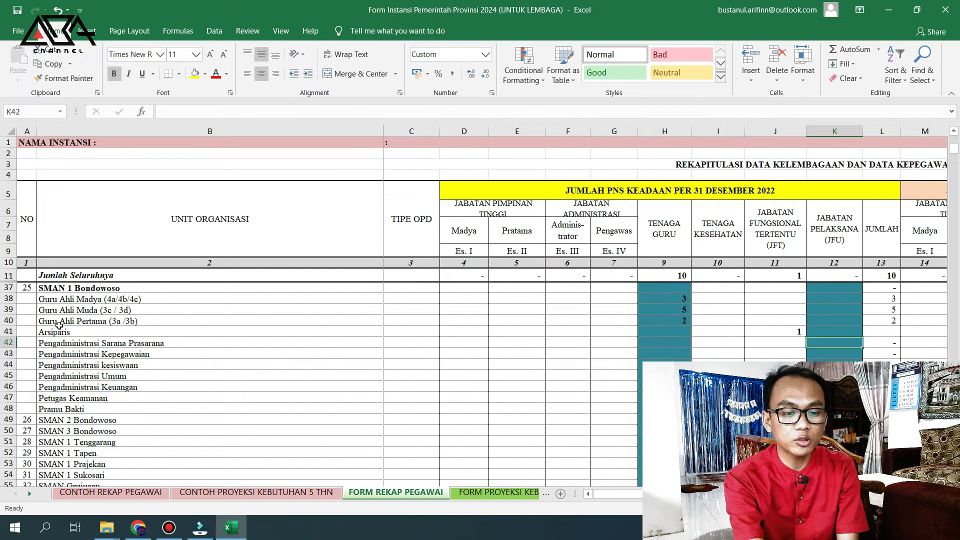
key(Left)
key(Right)
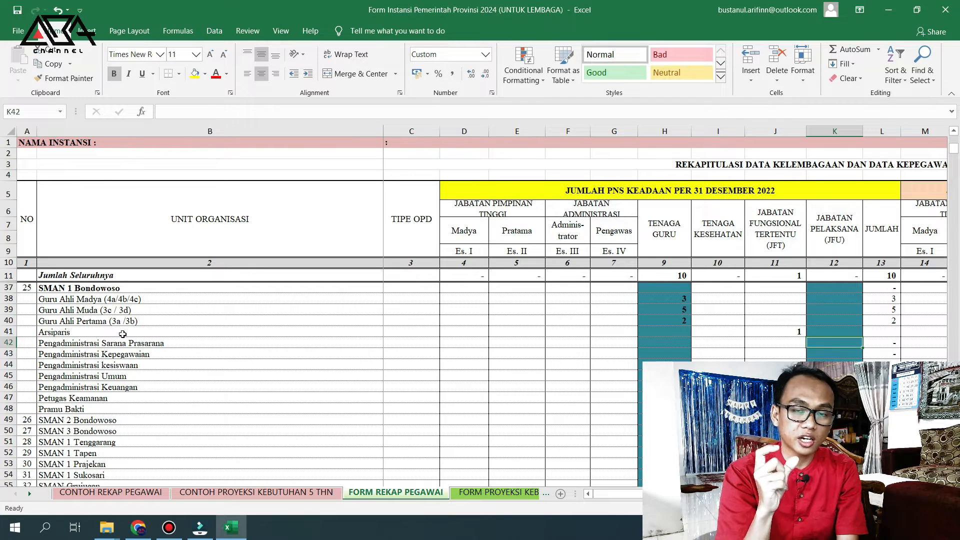
text(2)
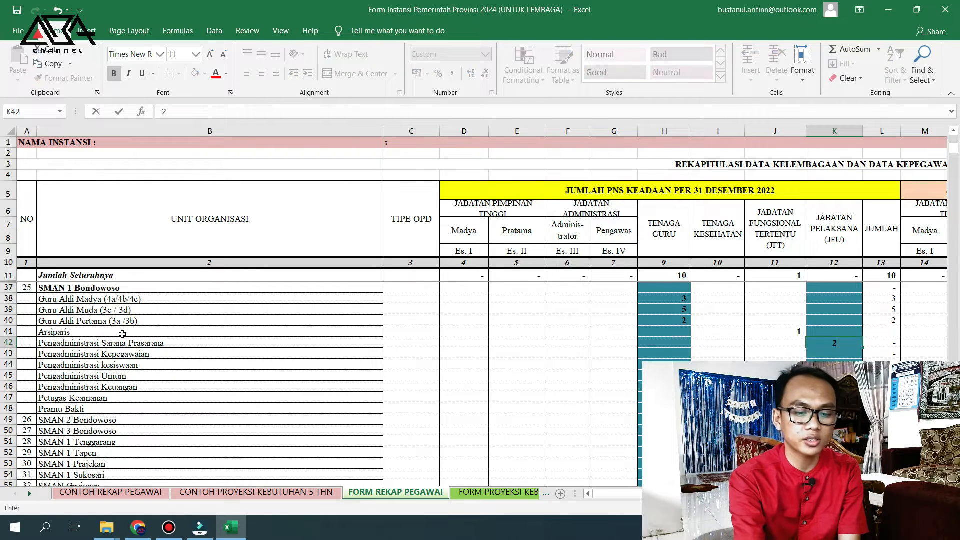
key(Right)
Enter 1 as the ASN needs JABATAN PELAKSANA (JFU) count for the Pengadministrasi Sarana Prasarana row.
key(Right)
key(Right)
key(Right)
key(Right)
key(Right)
key(Right)
key(Right)
key(Right)
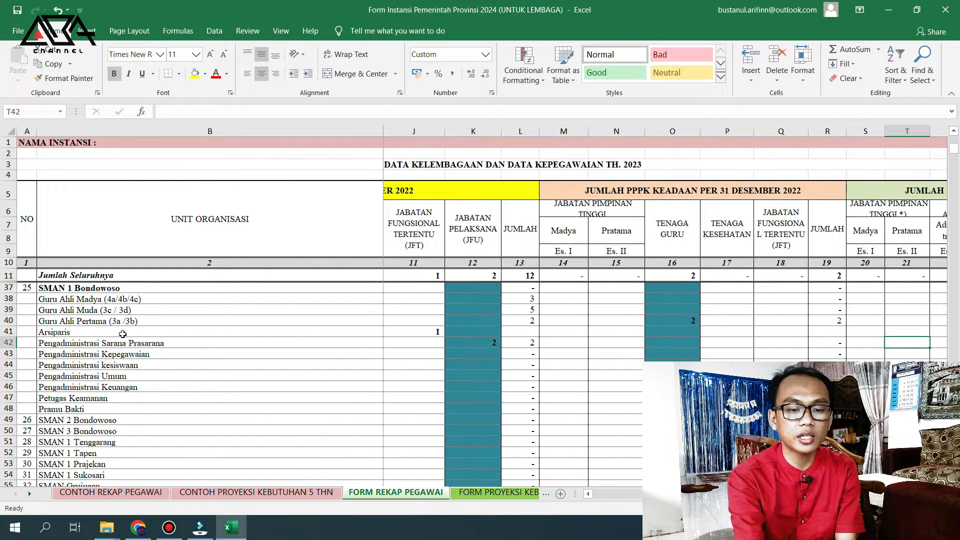
key(Right)
key(Right)
key(Right)
key(Right)
key(Right)
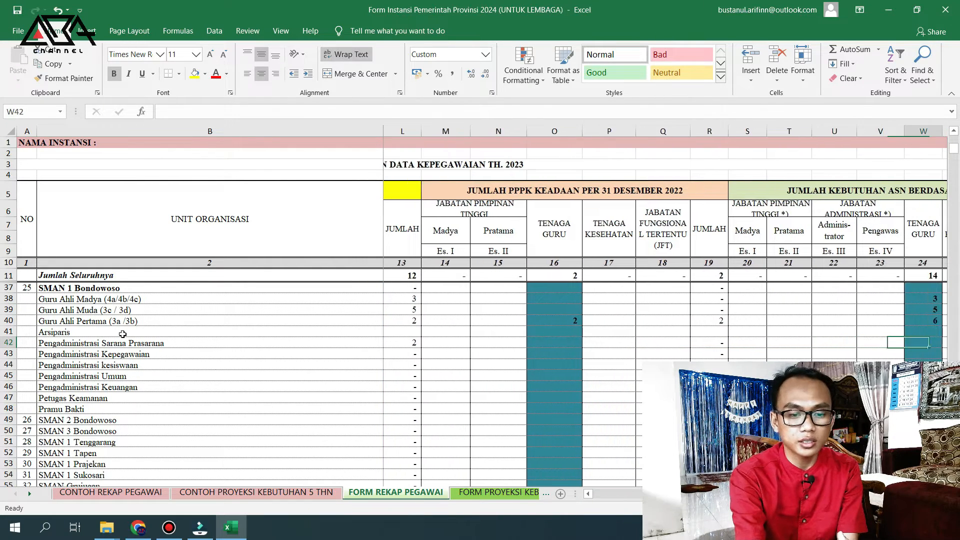
key(Right)
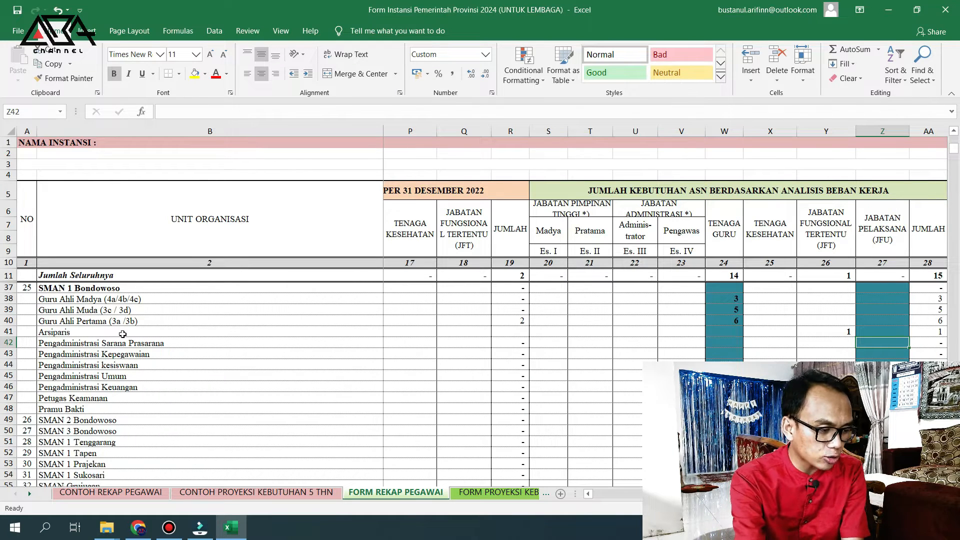
key(Left)
key(Left)
key(Left)
key(Right)
key(Right)
key(Right)
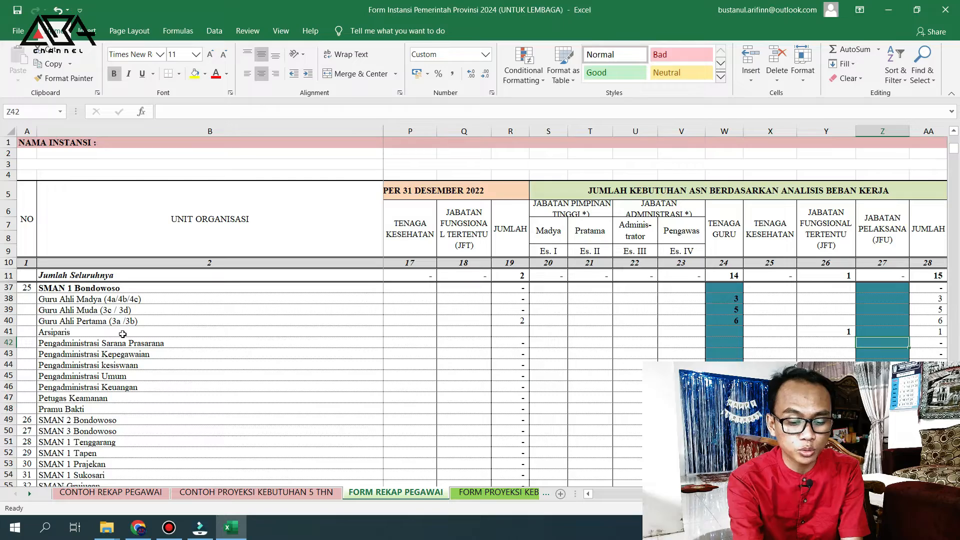
key(Right)
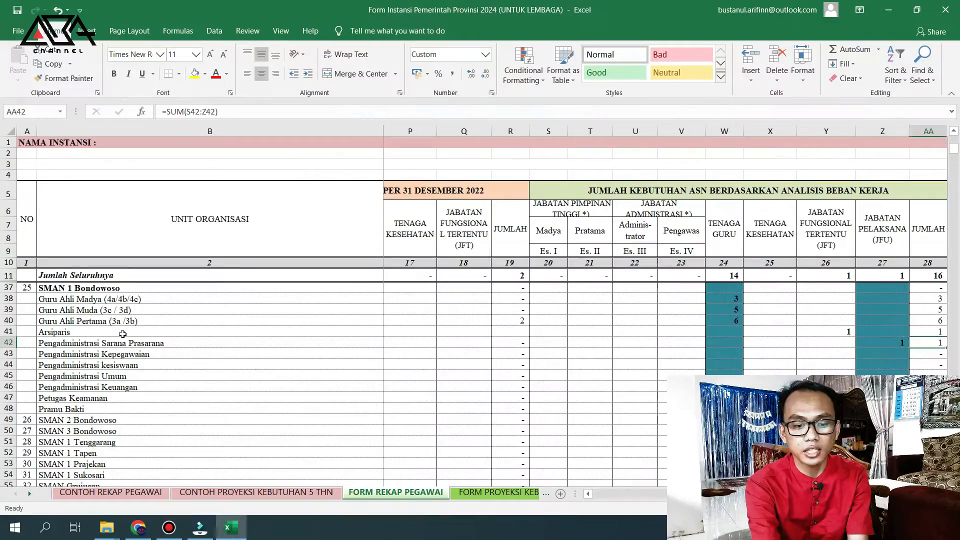
Try 2 as the Pengadministrasi Sarana Prasarana row's ASN needs JFU count and replace it with 3.
text(2)
key(Tab)
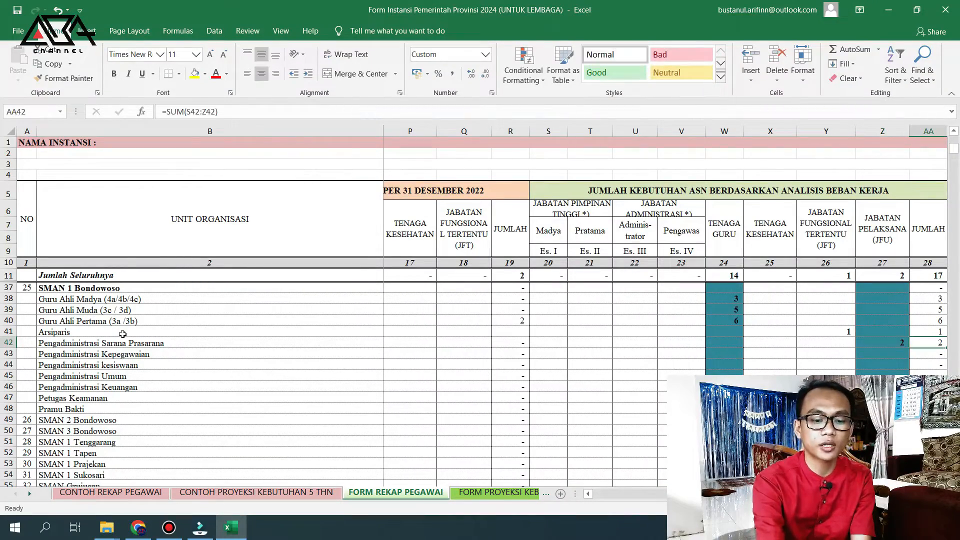
key(Left)
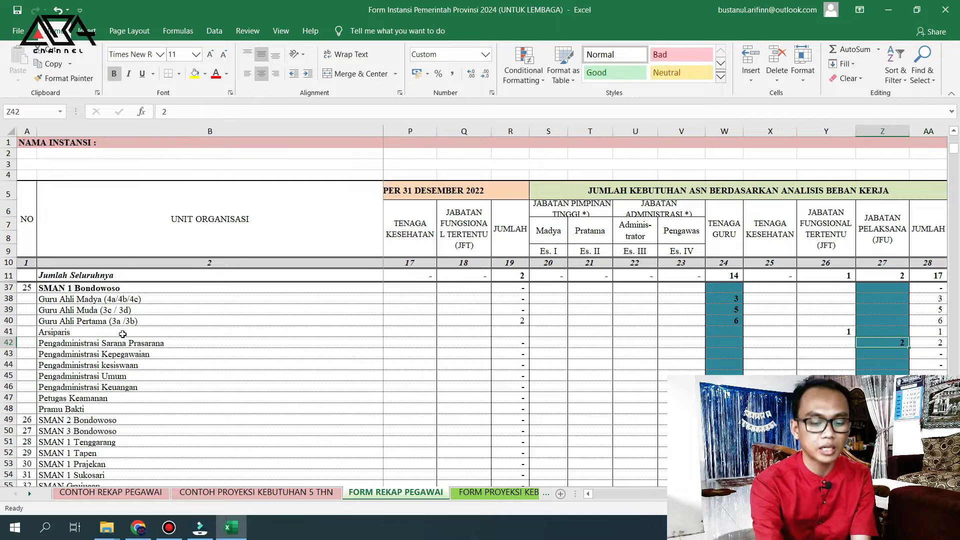
text(3)
key(Tab)
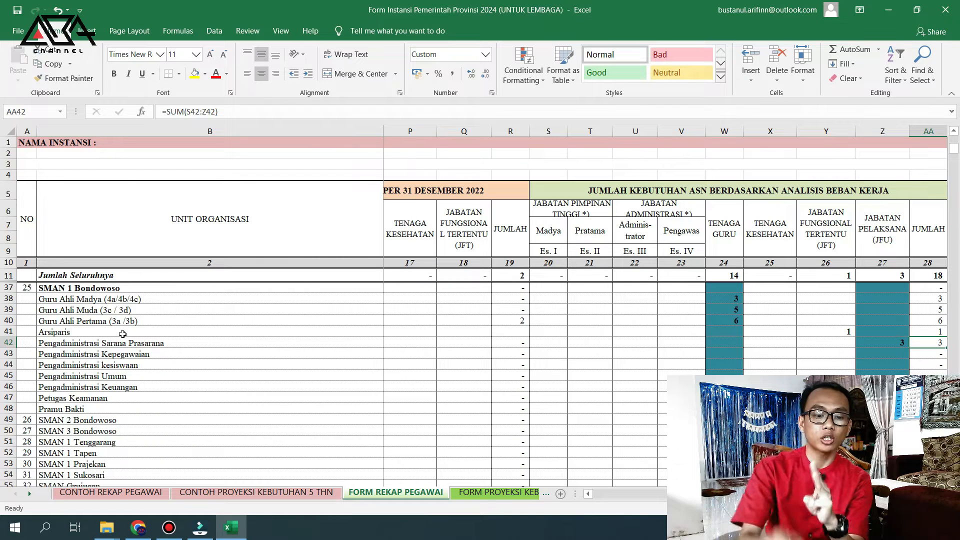
key(Left)
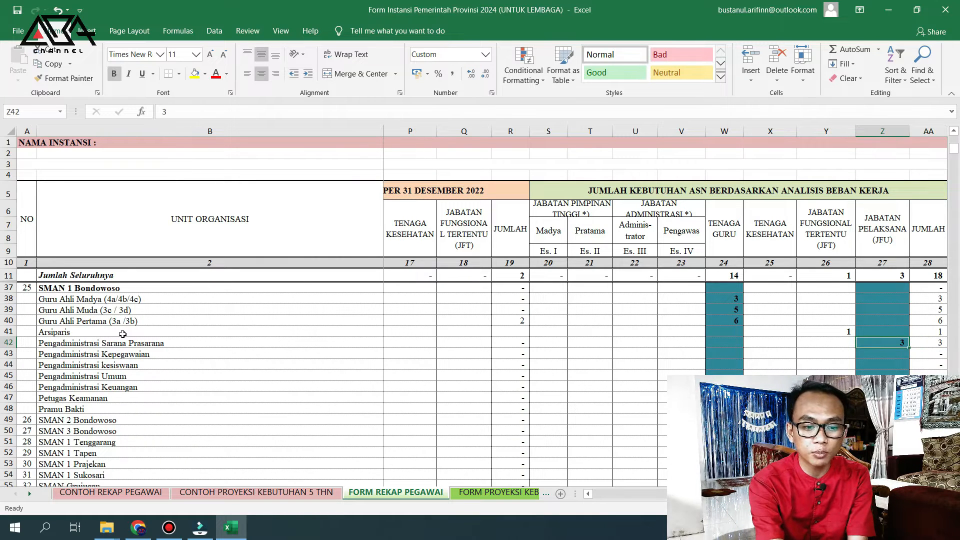
key(Right)
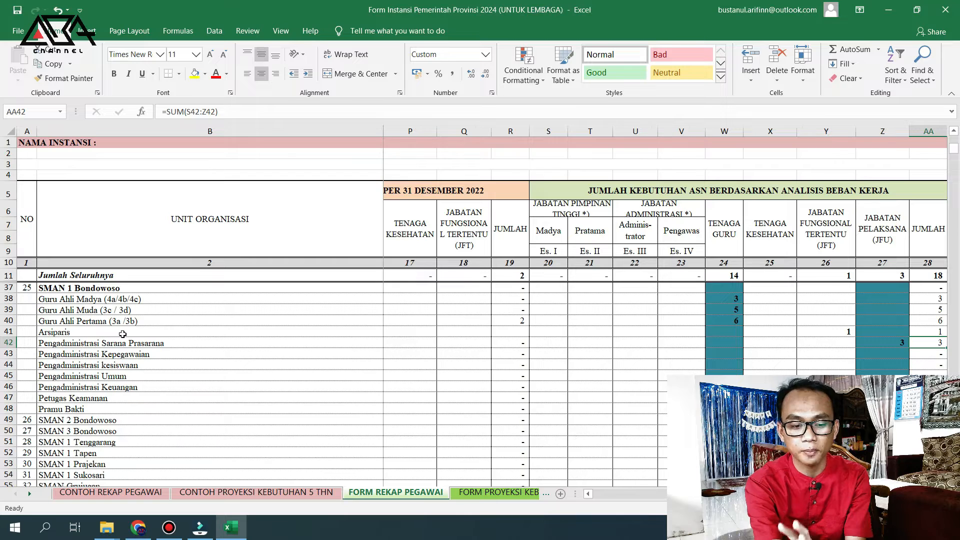
Enter 0 as the BUP TH. 2023 count for the Pengadministrasi Sarana Prasarana row.
key(Right)
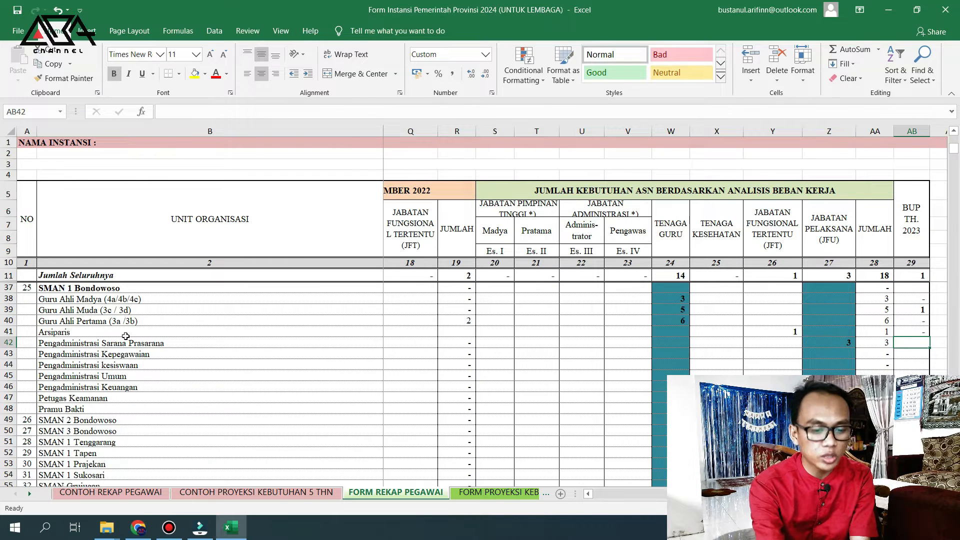
text(0)
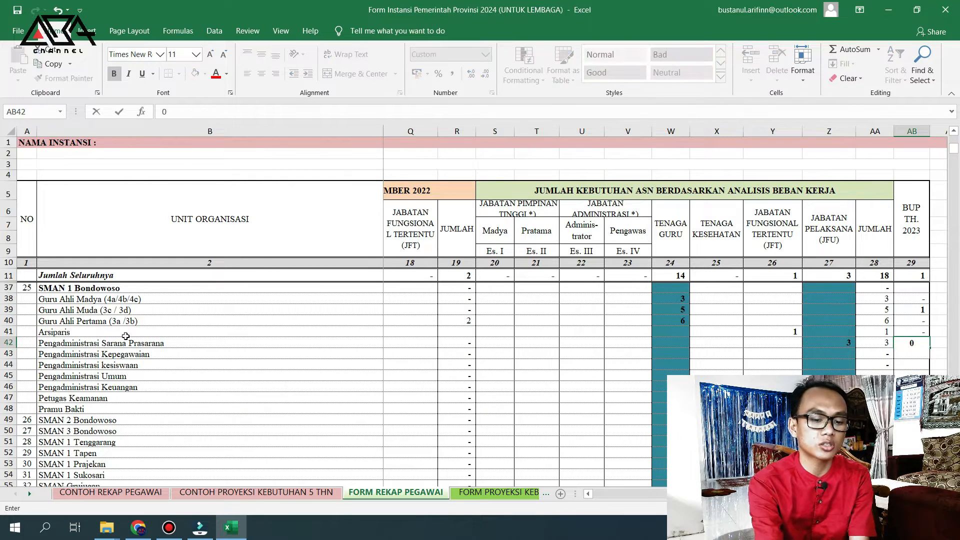
key(Return)
key(Left)
key(Left)
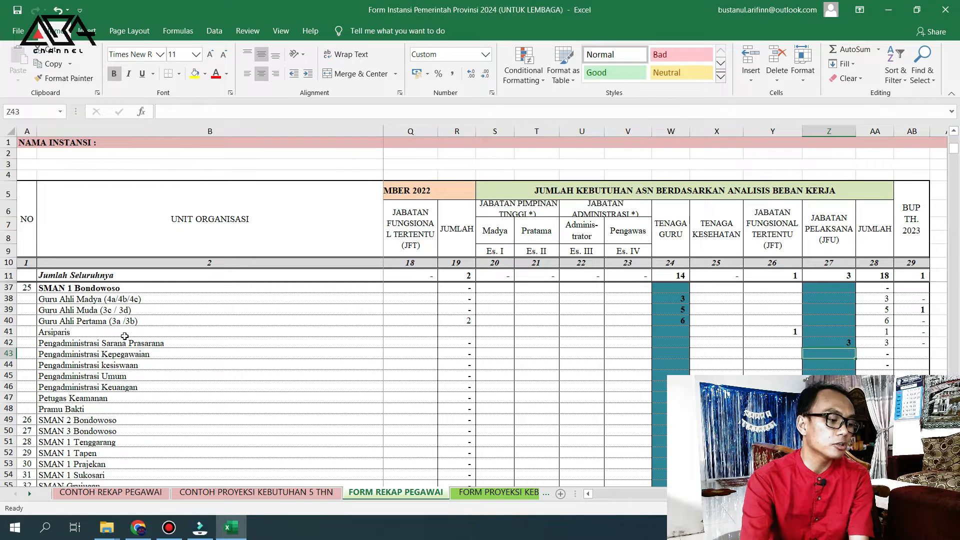
Review the rows from Pengadministrasi Kepegawaian to Petugas Keamanan and the heading for ASN needs based on workload analysis.
click(78, 356)
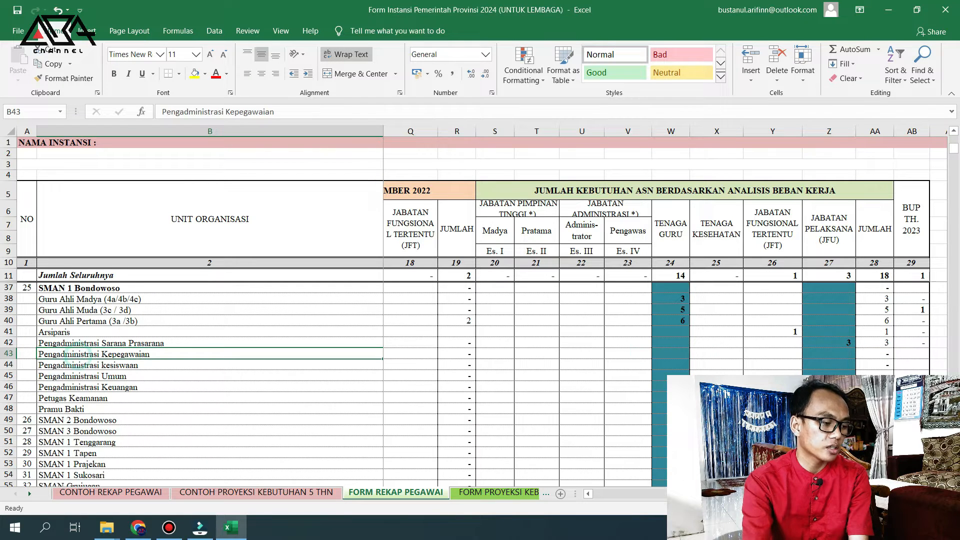
drag(8, 354, 6, 398)
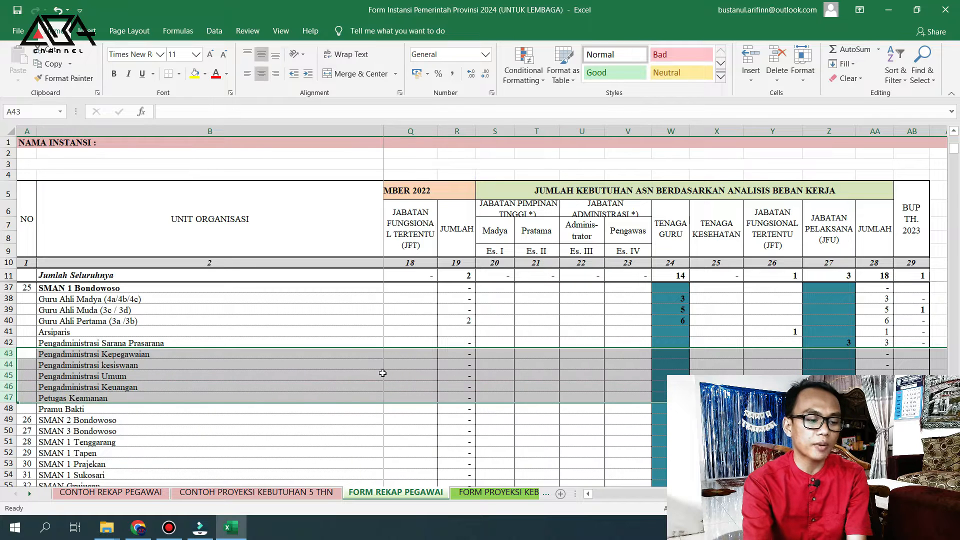
click(537, 361)
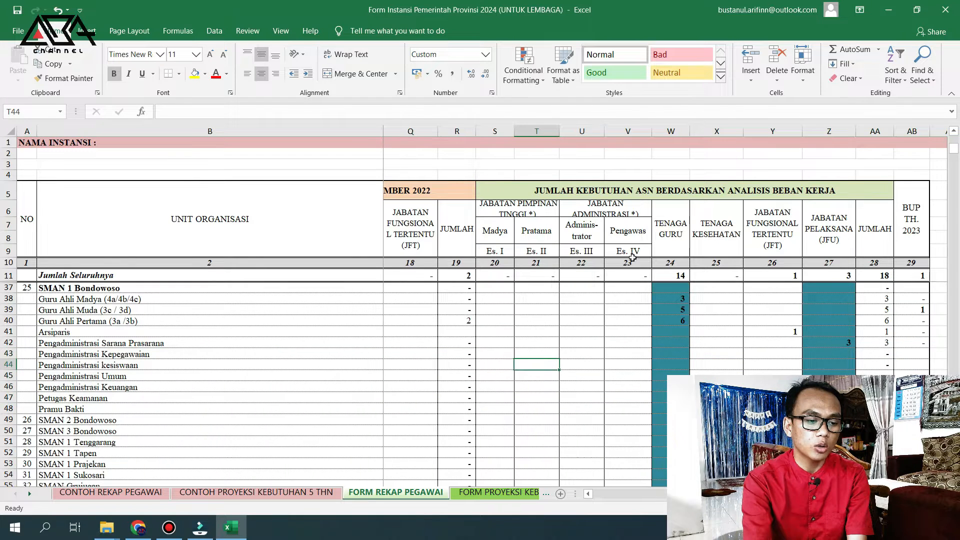
click(645, 193)
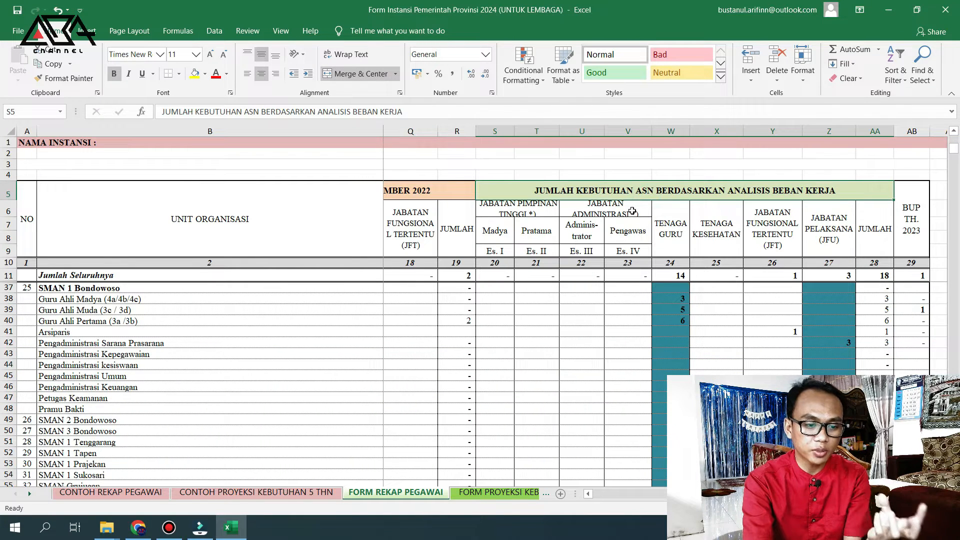
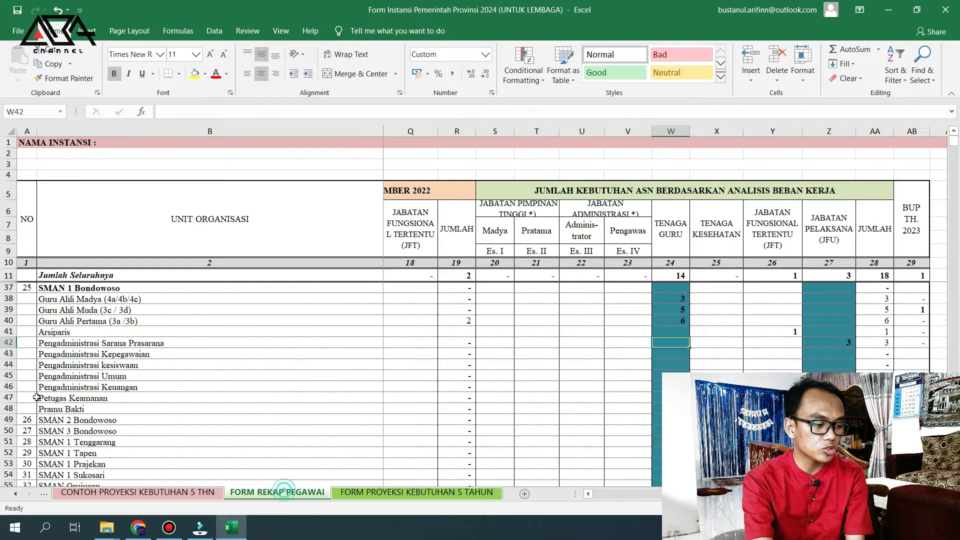
Compare the five-year projection form's Bezetting, ABK needs and retirement columns with the PNS, PPPK and ASN needs sections of FORM REKAP PEGAWAI.
click(412, 492)
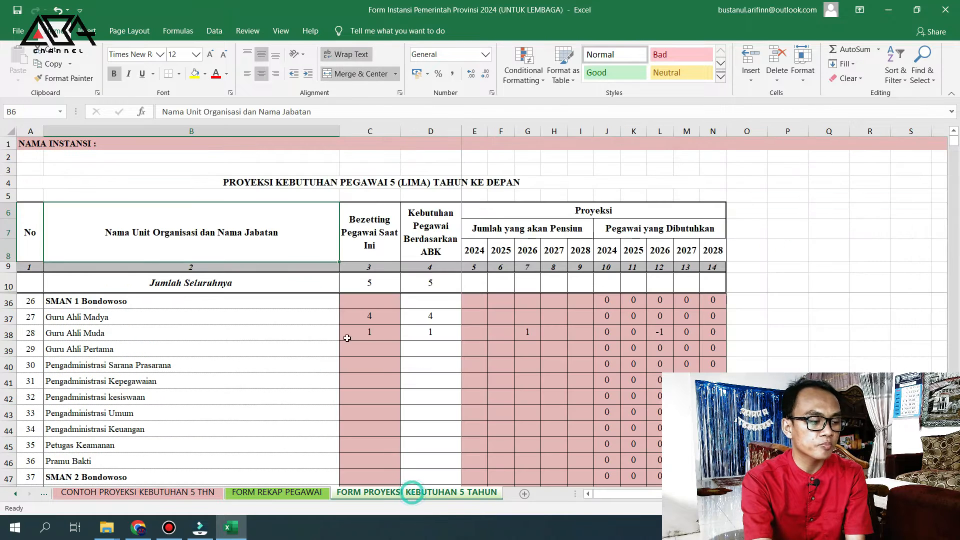
click(384, 228)
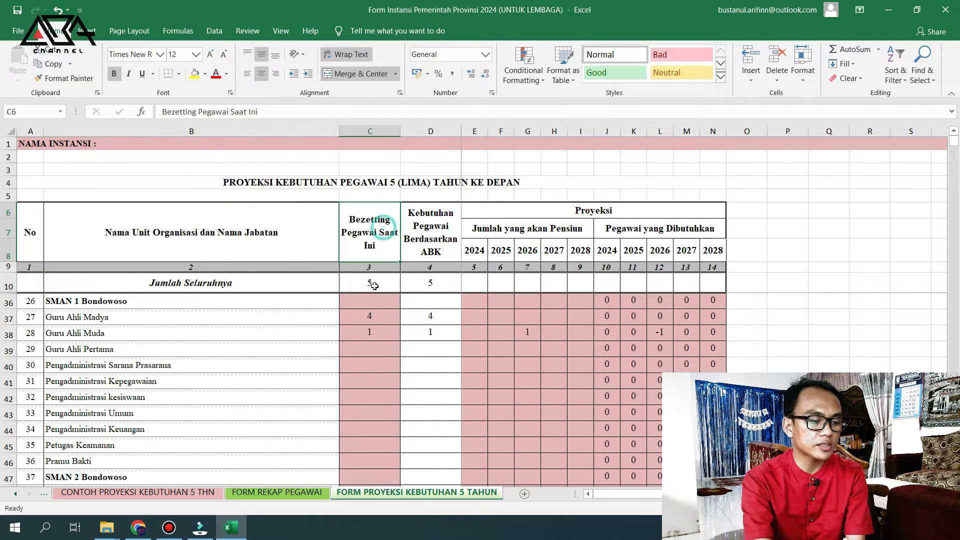
click(375, 316)
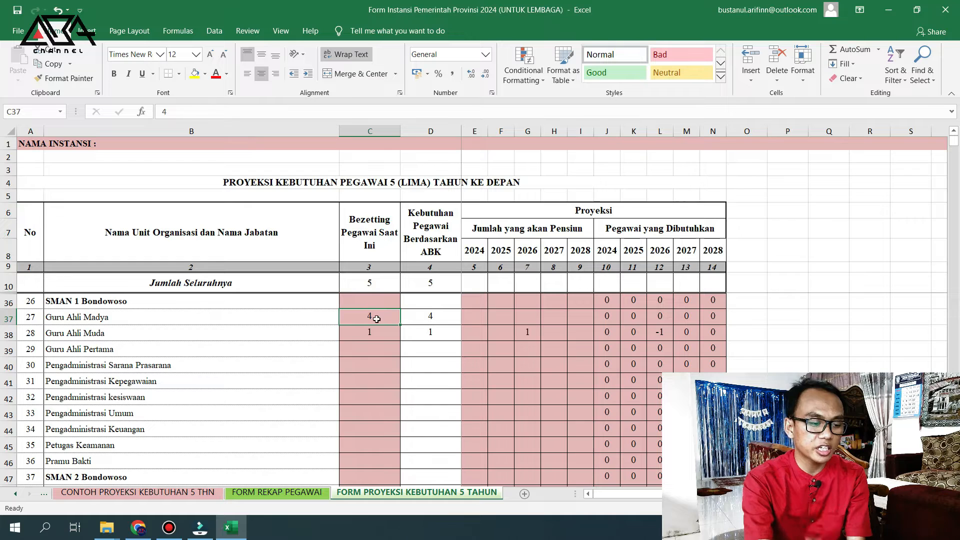
click(281, 497)
drag(770, 494, 708, 494)
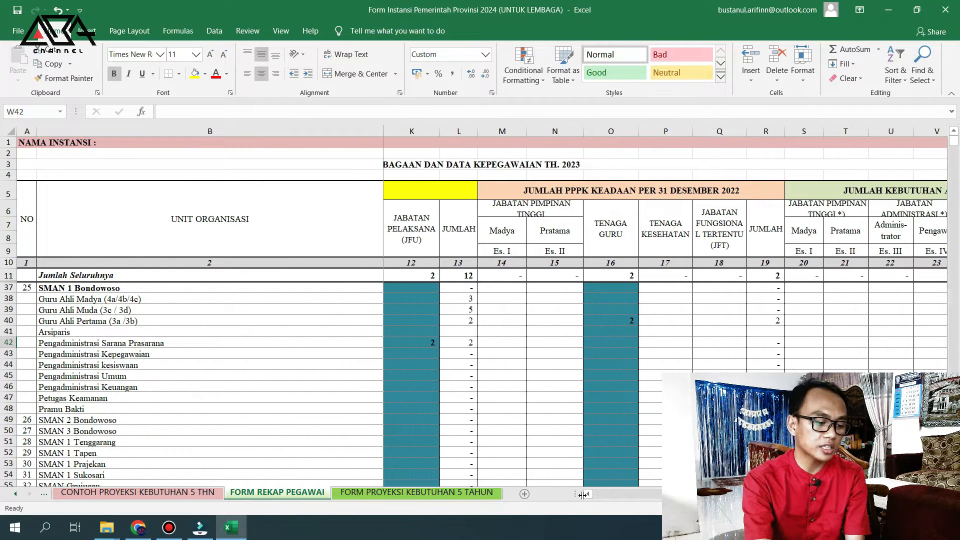
click(458, 496)
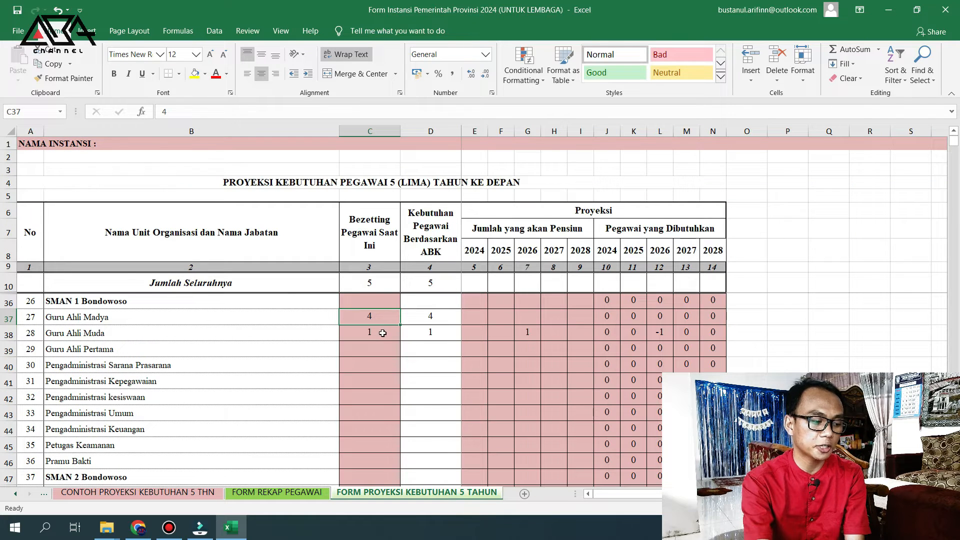
click(322, 492)
click(899, 185)
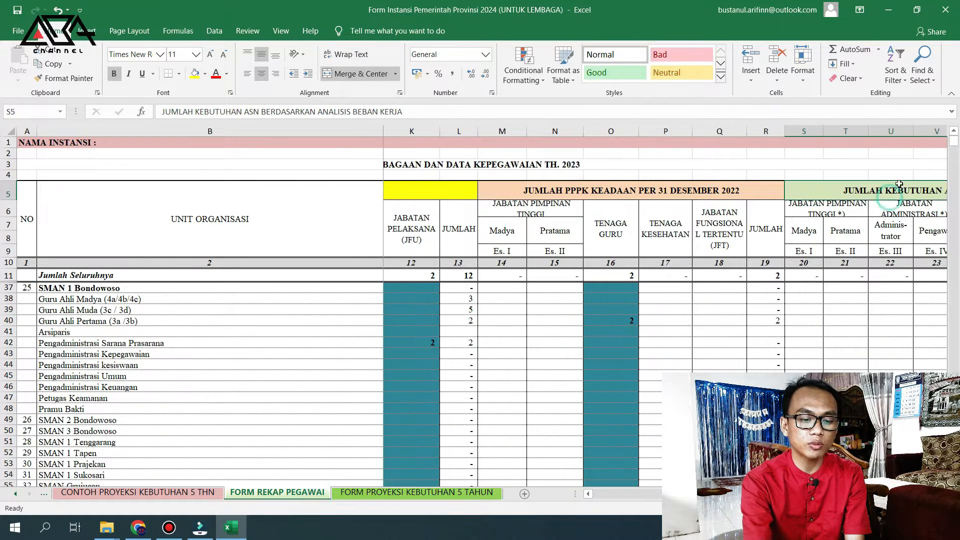
scroll(665, 305, right, 3)
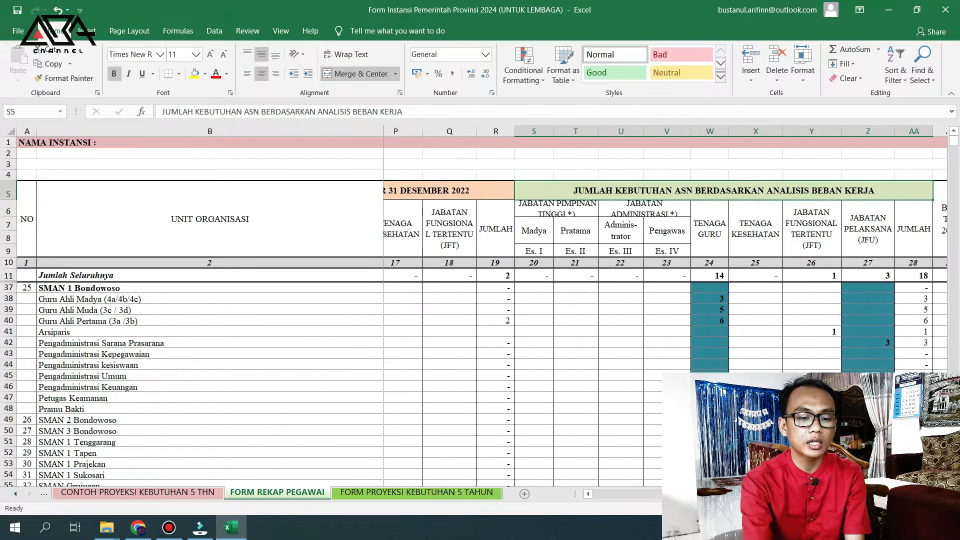
click(465, 493)
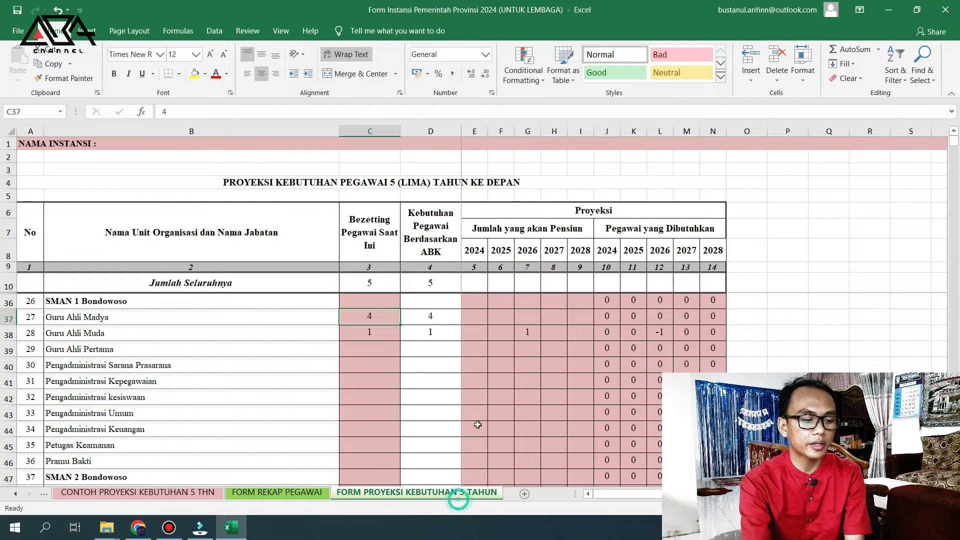
drag(497, 229, 710, 250)
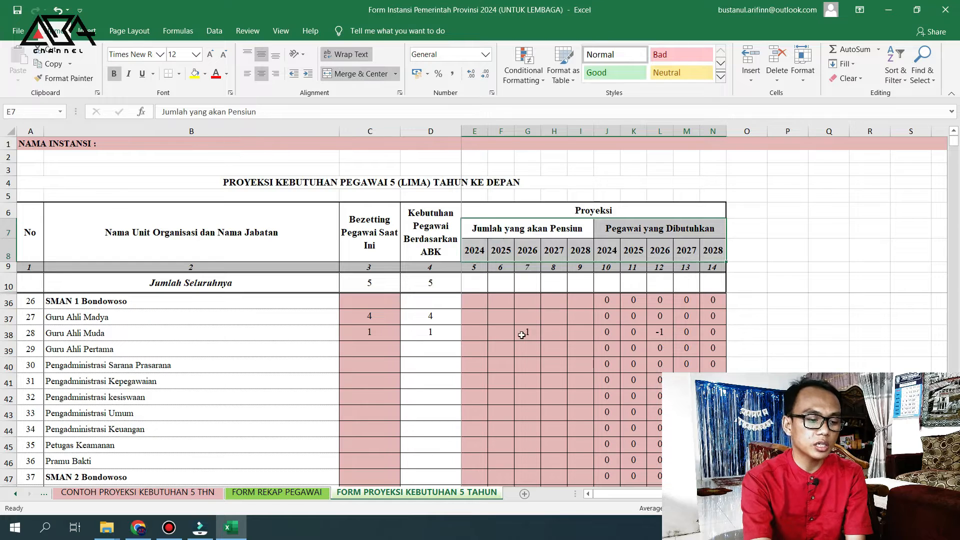
click(521, 335)
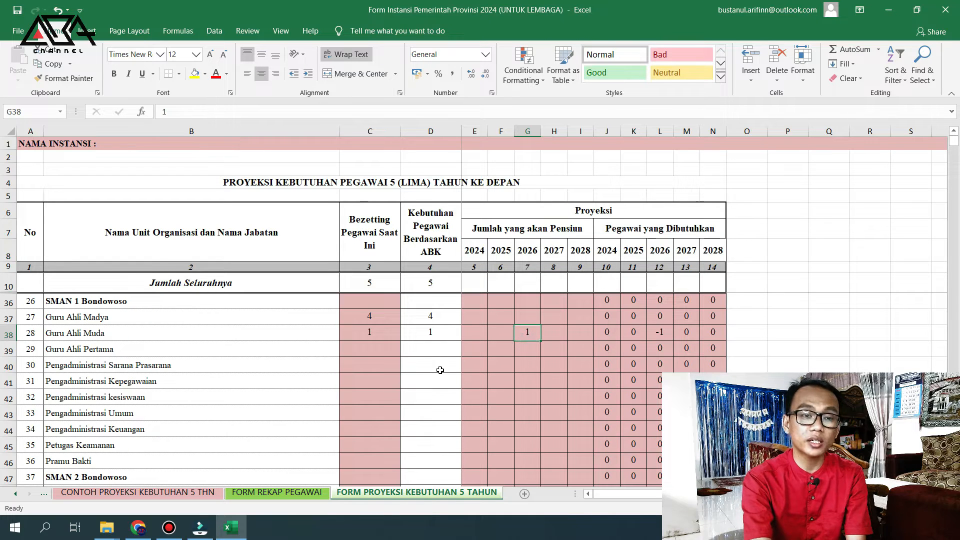
Clear the existing staffing and retirement counts from the SMAN 1 Bondowoso Guru rows in the projection form.
drag(385, 301, 531, 350)
key(Delete)
click(479, 366)
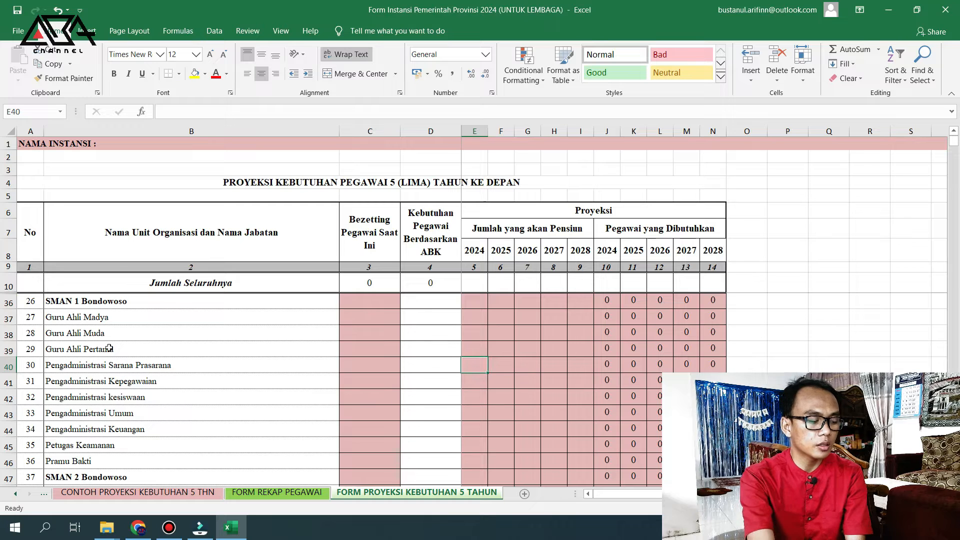
Look up the PNS TENAGA GURU count for the Guru Ahli Madya row in FORM REKAP PEGAWAI.
click(101, 323)
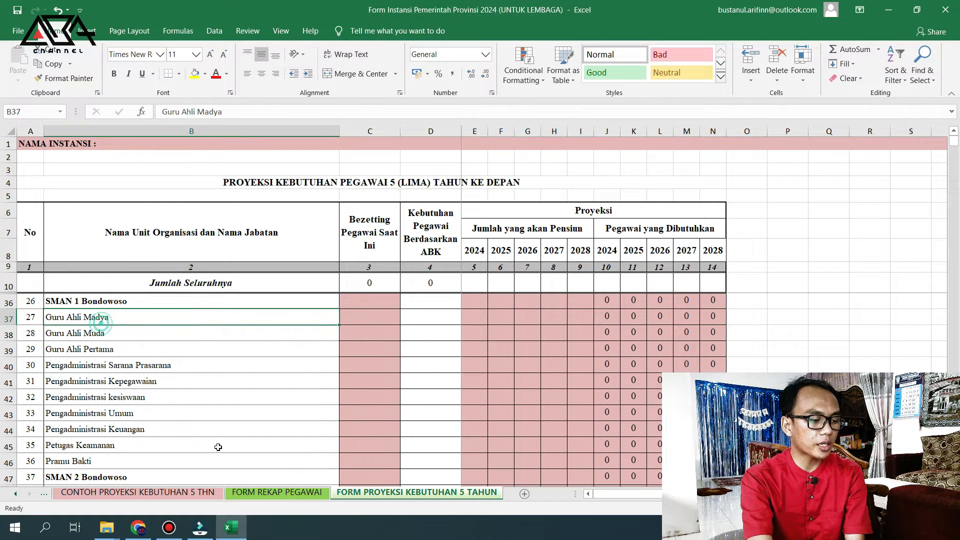
click(258, 492)
click(123, 298)
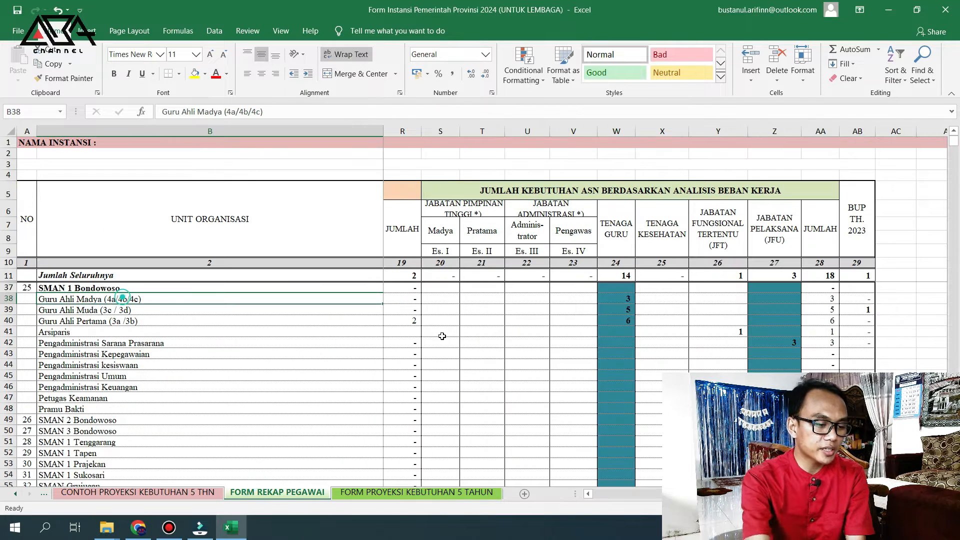
key(Right)
key(Right)
key(Right)
key(Right)
key(Right)
key(Right)
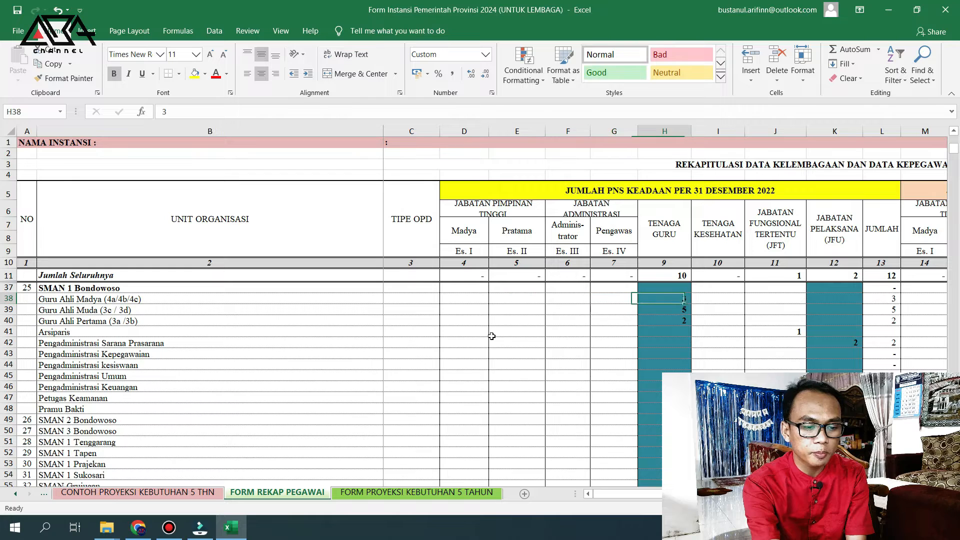
Examine the Guru Ahli Madya row's PNS total, PPPK counts and ASN needs TENAGA GURU count.
key(Right)
key(Right)
key(Right)
key(Right)
key(Right)
key(Right)
key(Right)
key(Right)
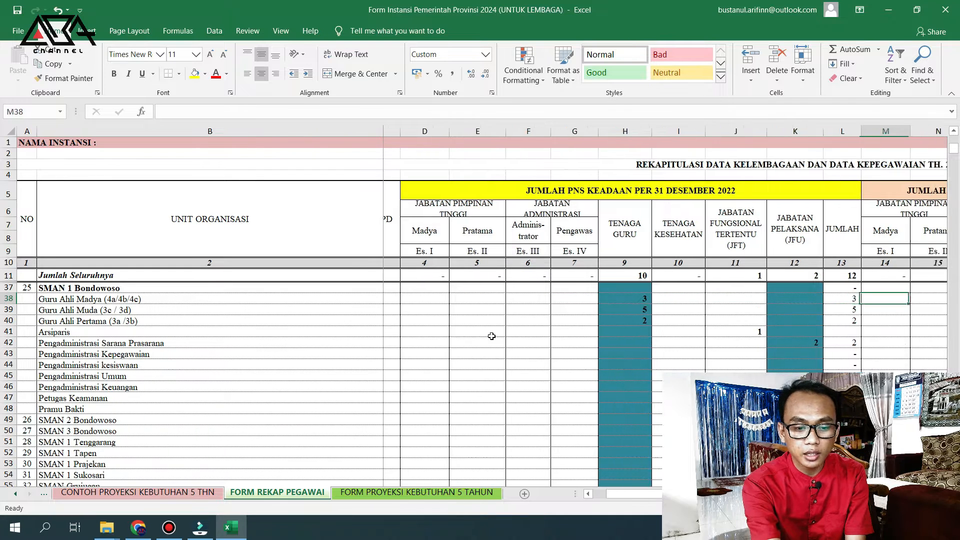
key(Right)
key(Right)
key(Right)
key(Right)
key(Right)
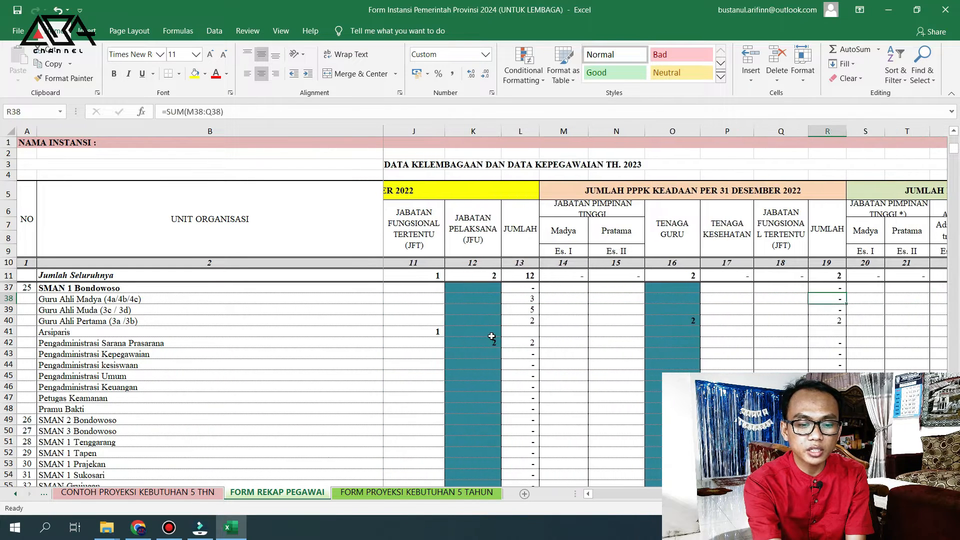
key(Right)
key(Right)
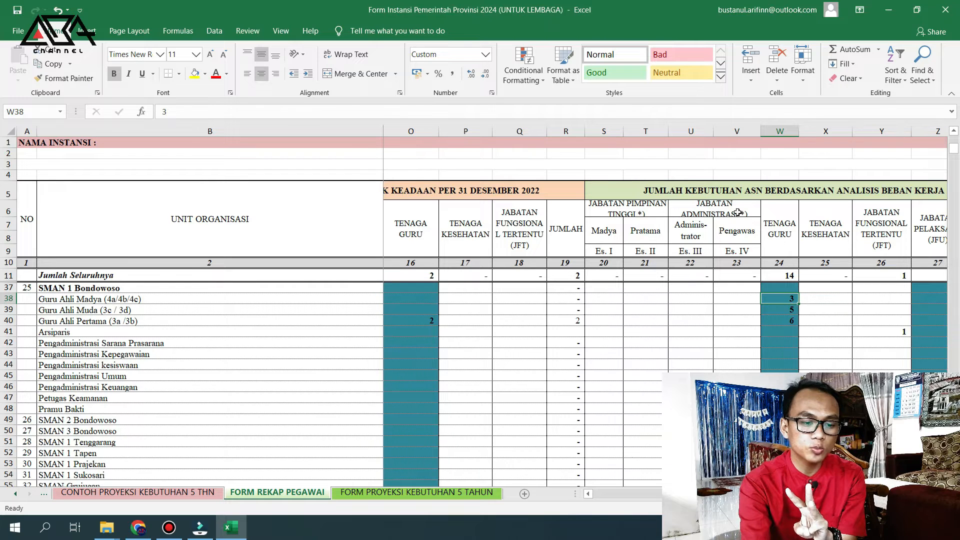
Enter 3 as the Bezetting Pegawai Saat Ini for SMAN 1 Bondowoso's Guru Ahli Madya in FORM PROYEKSI KEBUTUHAN 5 TAHUN.
click(738, 184)
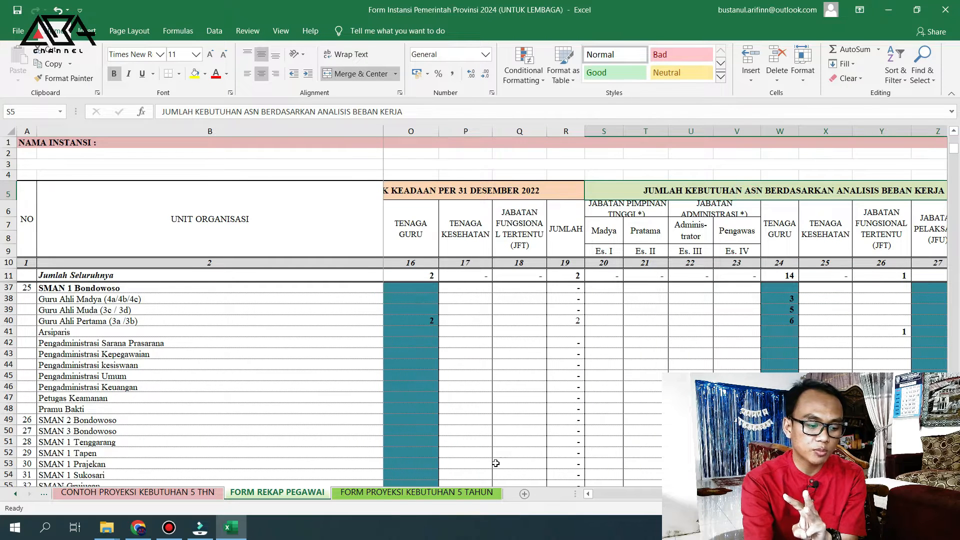
click(461, 494)
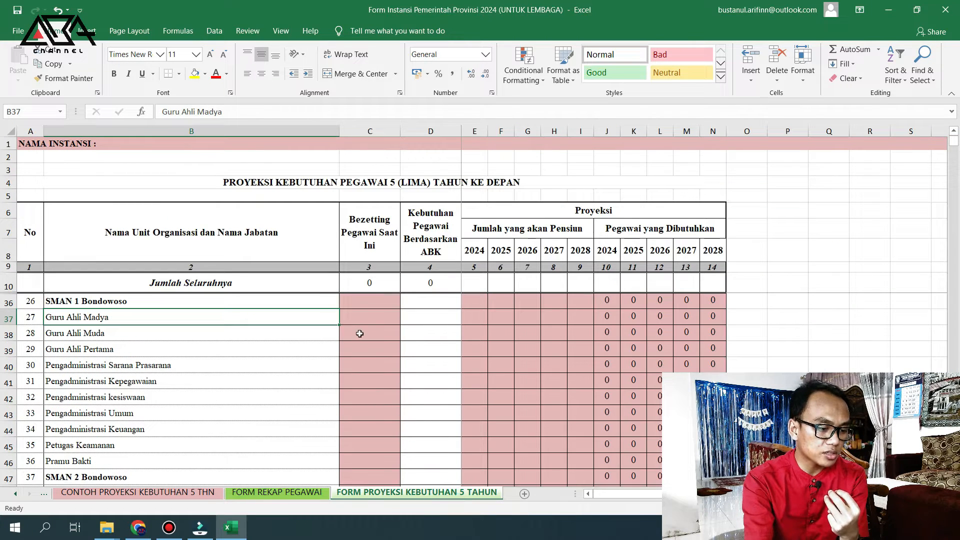
click(363, 315)
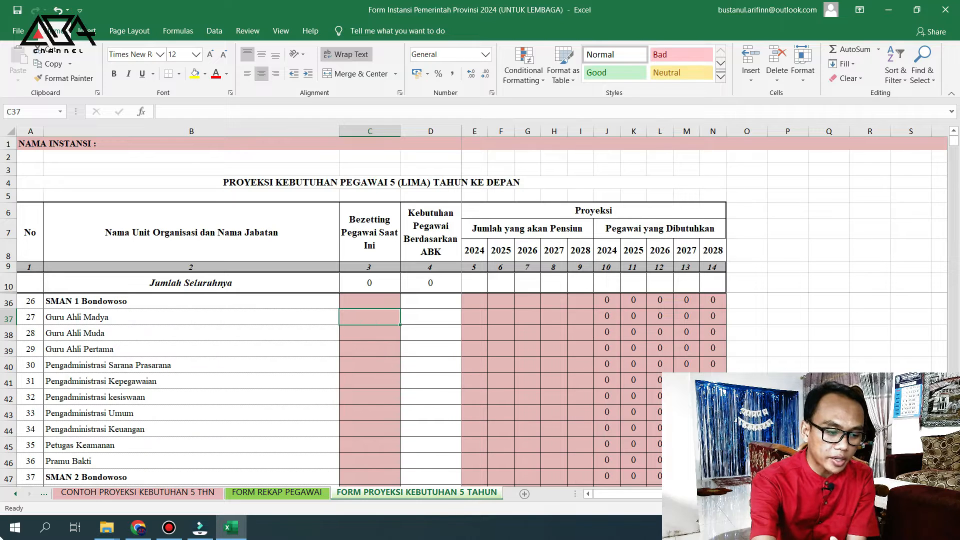
text(3)
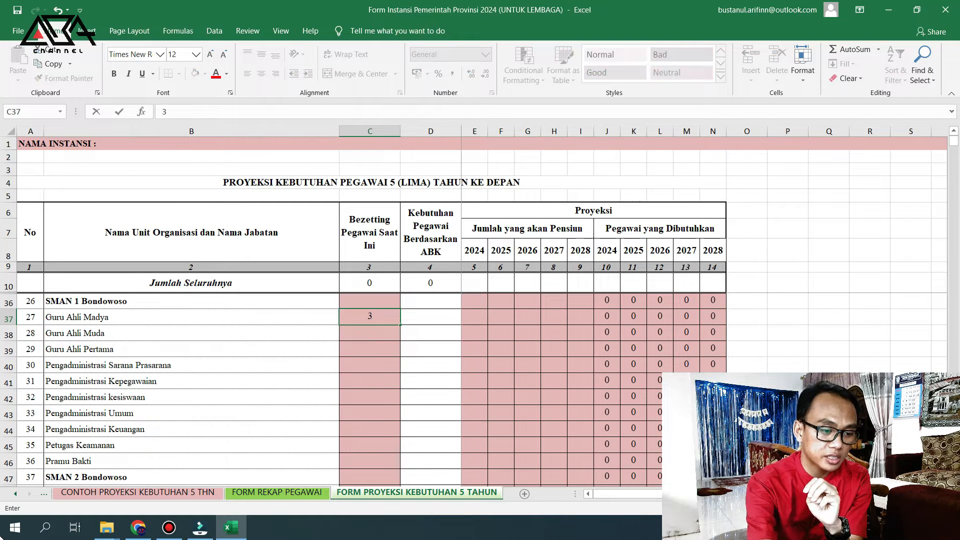
key(Right)
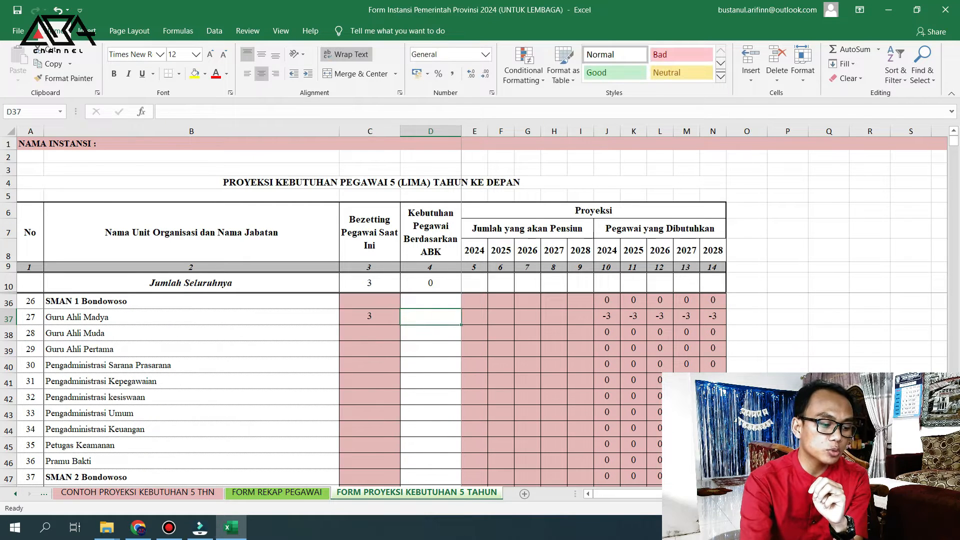
Check Guru Ahli Madya's TENAGA GURU need in FORM REKAP PEGAWAI and enter 3 as its Kebutuhan Pegawai Berdasarkan ABK in the projection form.
click(240, 494)
click(800, 300)
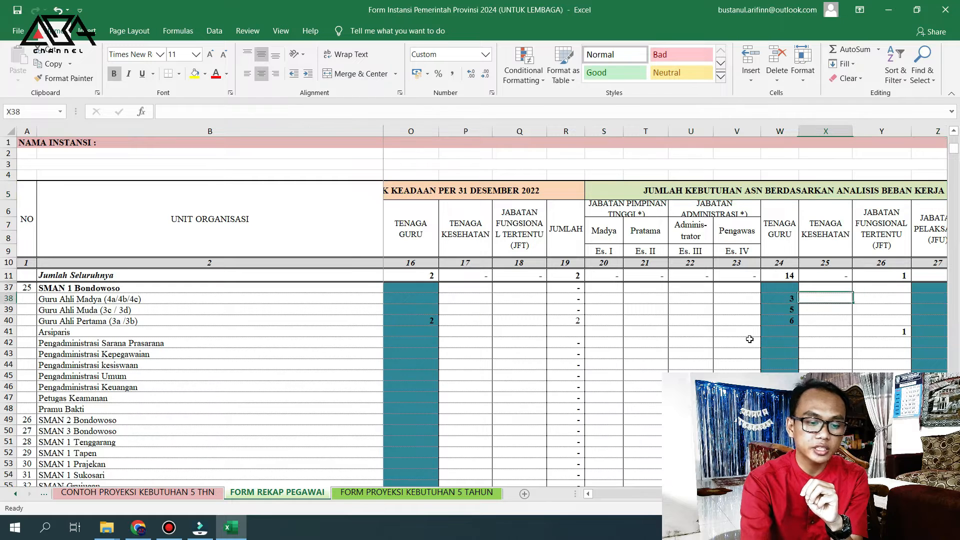
click(464, 485)
click(464, 492)
text(3)
key(Return)
key(Up)
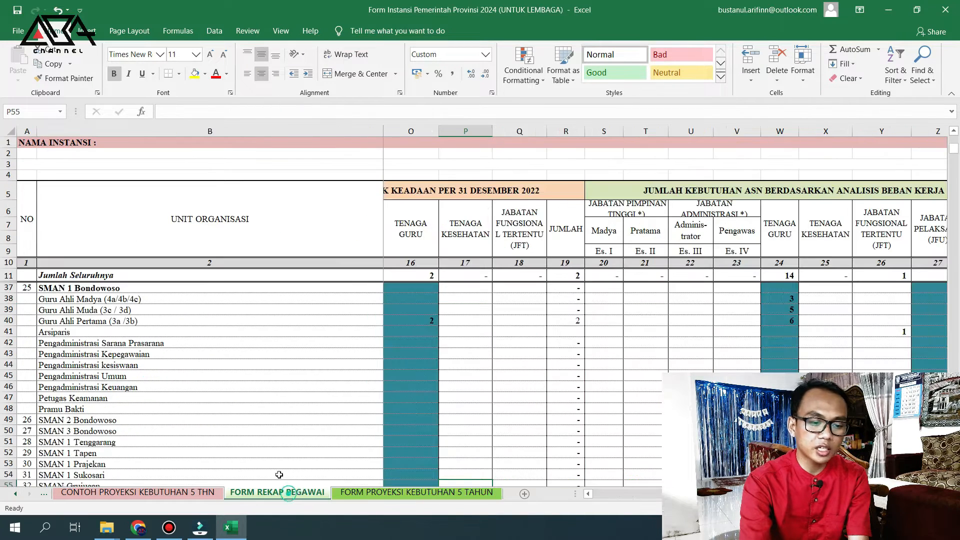
Compare Guru Ahli Madya's BUP TH. 2023 count in FORM REKAP PEGAWAI with its 2024 retirement cell in the projection form.
click(289, 493)
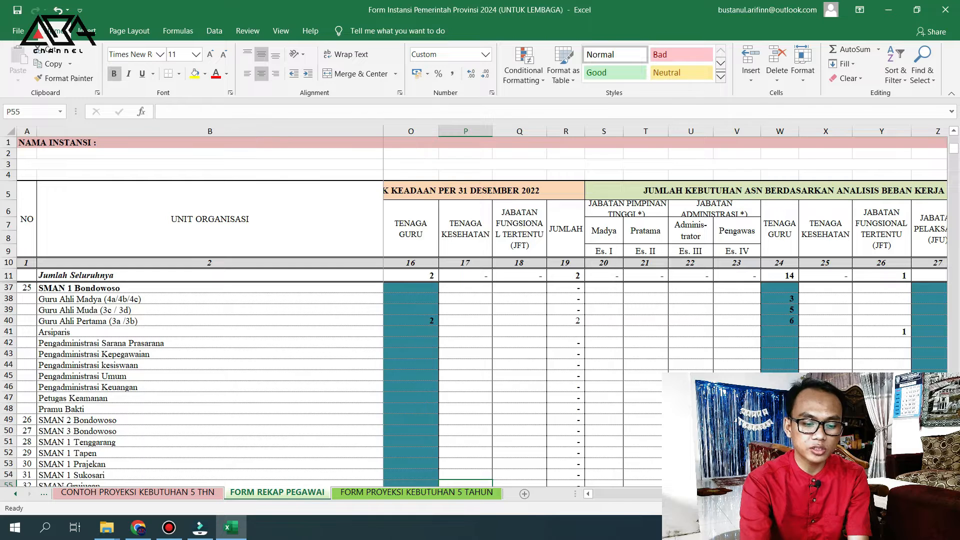
scroll(665, 310, right, 3)
click(869, 298)
click(417, 493)
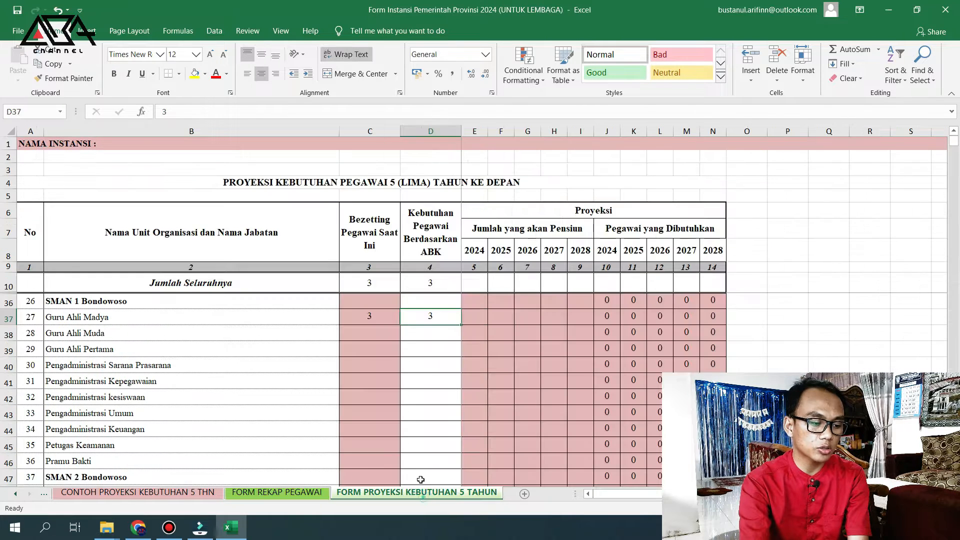
click(475, 317)
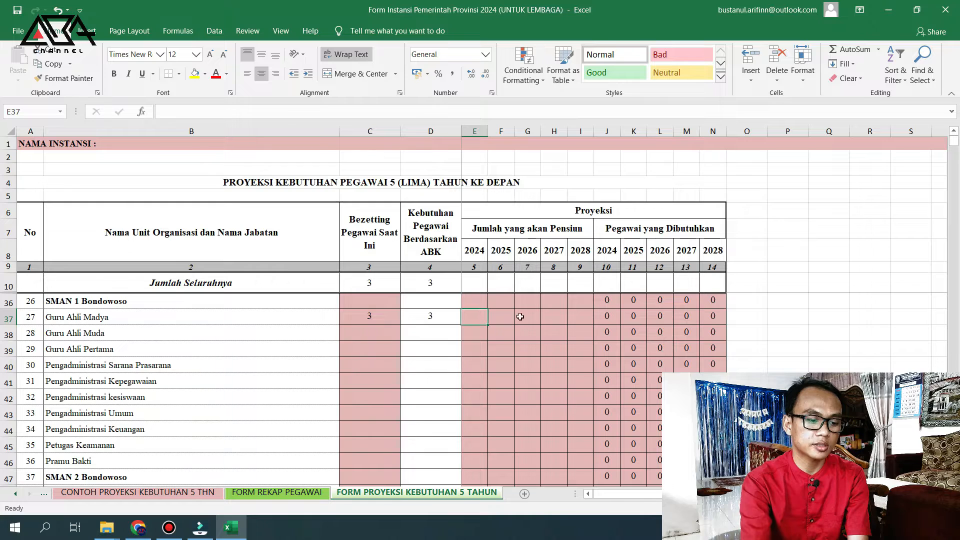
Check the Guru Ahli Muda row's PNS and PPPK counts in FORM REKAP PEGAWAI and enter 5 as its Bezetting in the projection form.
click(250, 494)
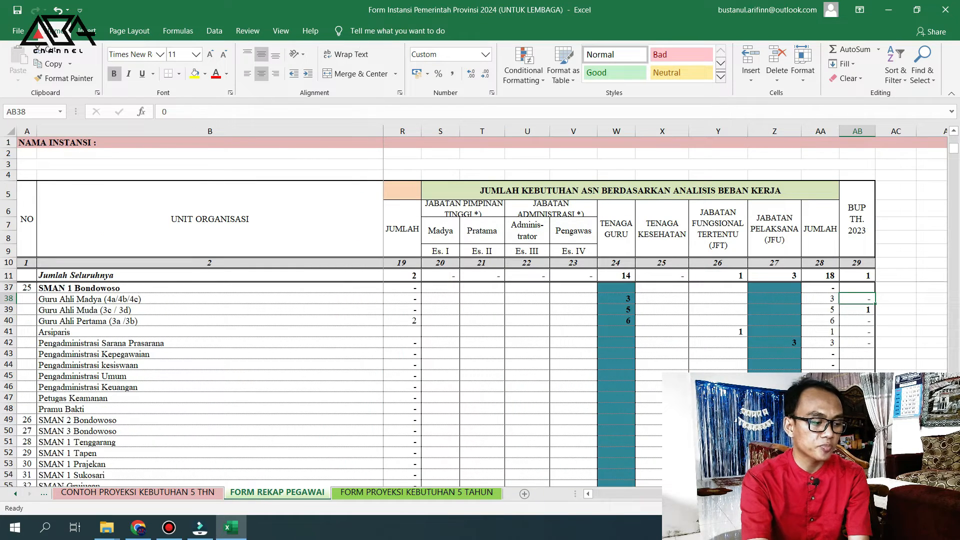
click(9, 309)
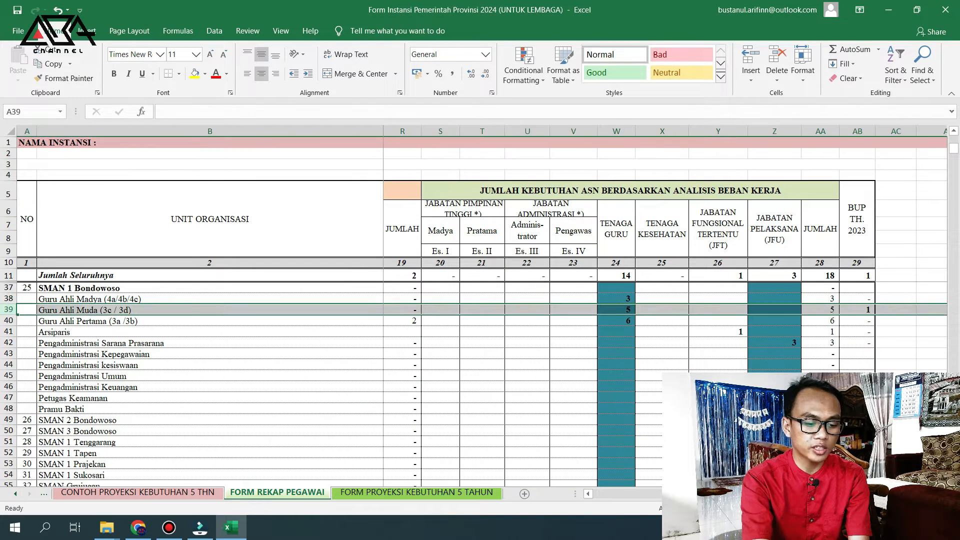
scroll(575, 336, left, 5)
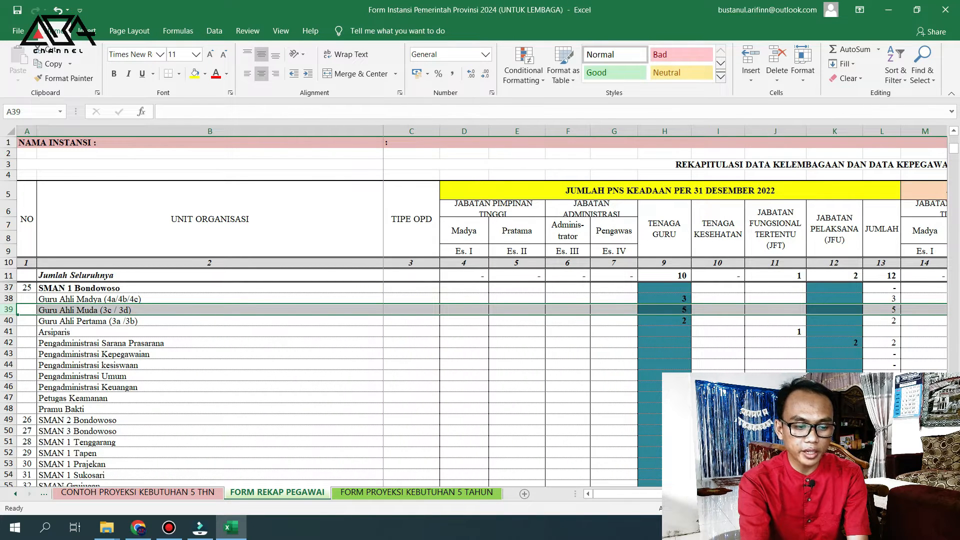
drag(695, 494, 782, 494)
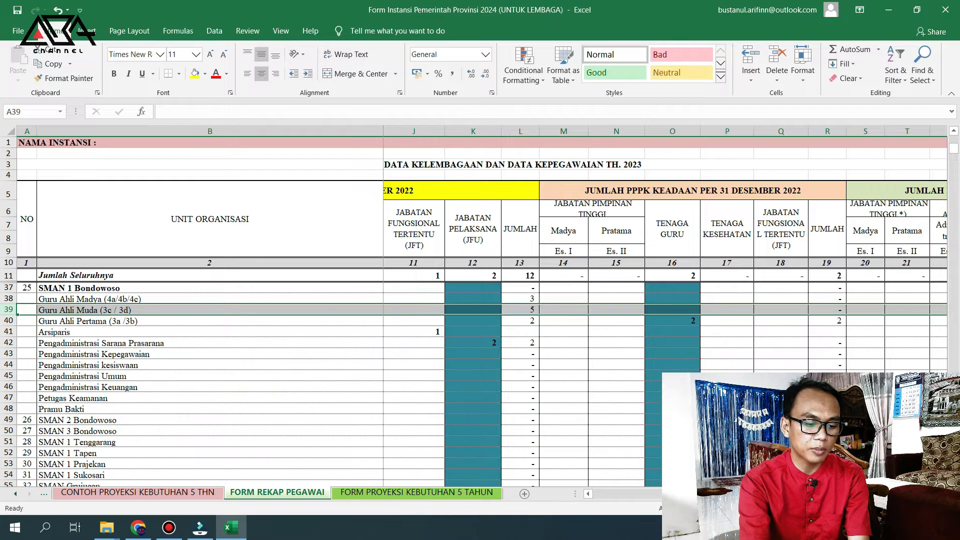
drag(782, 494, 878, 494)
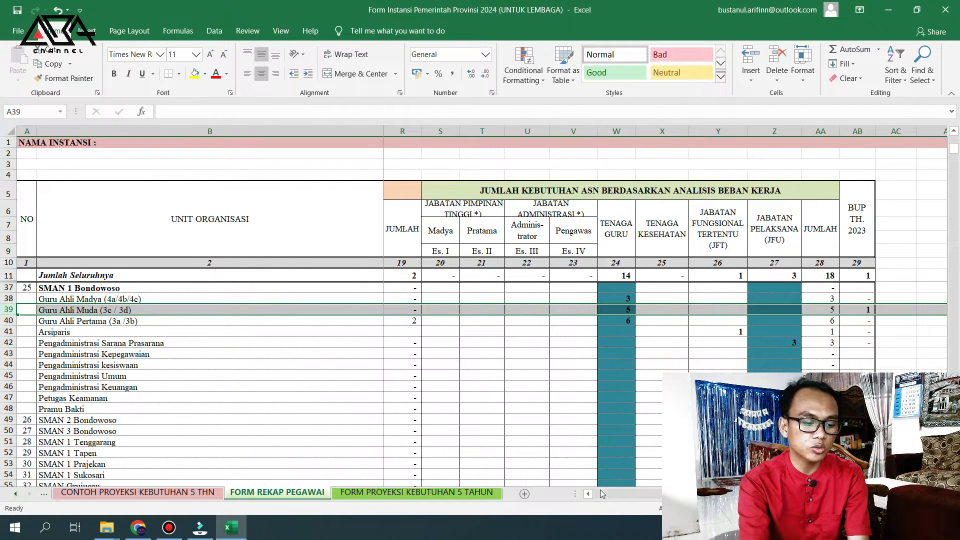
click(416, 493)
click(376, 335)
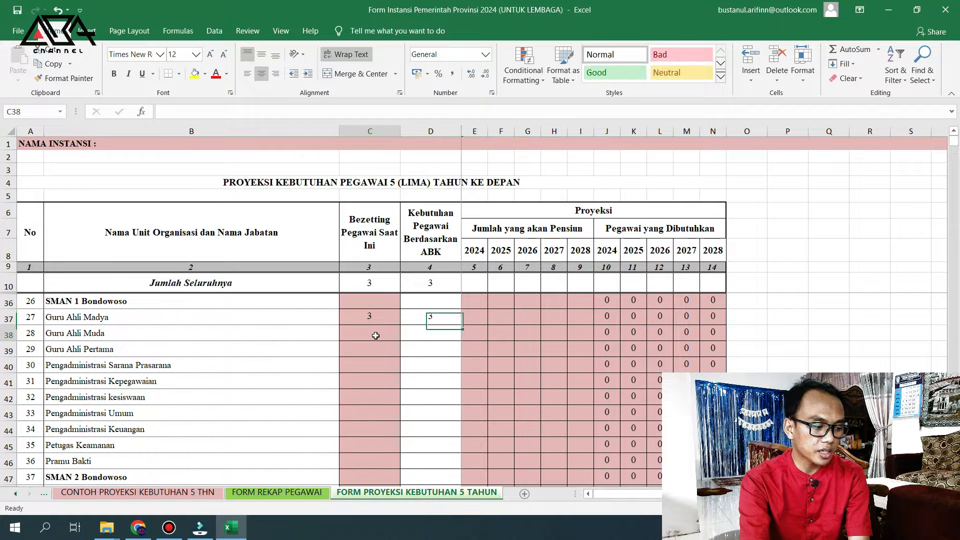
text(5)
key(Tab)
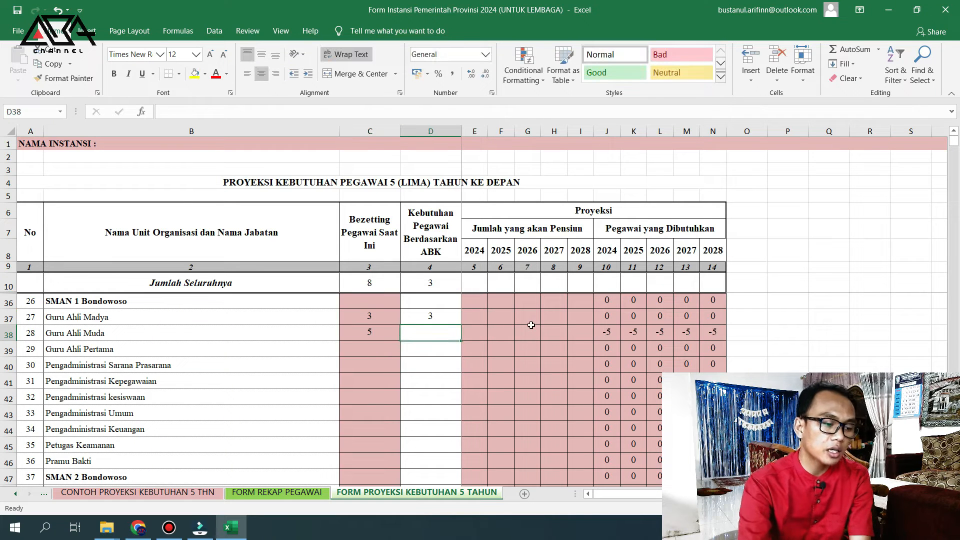
Check Guru Ahli Muda's ASN needs in FORM REKAP PEGAWAI and enter 5 as its Kebutuhan Pegawai Berdasarkan ABK in the projection form.
click(299, 494)
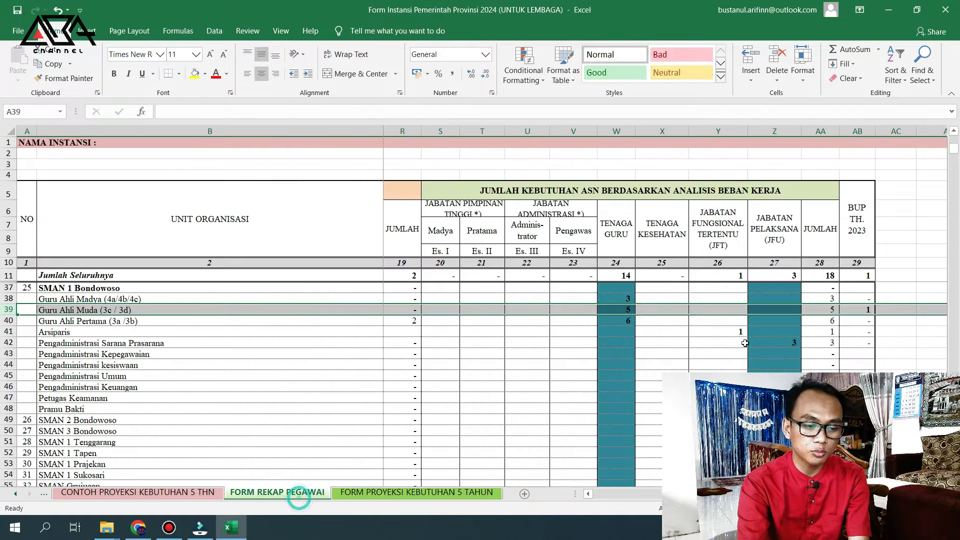
click(592, 193)
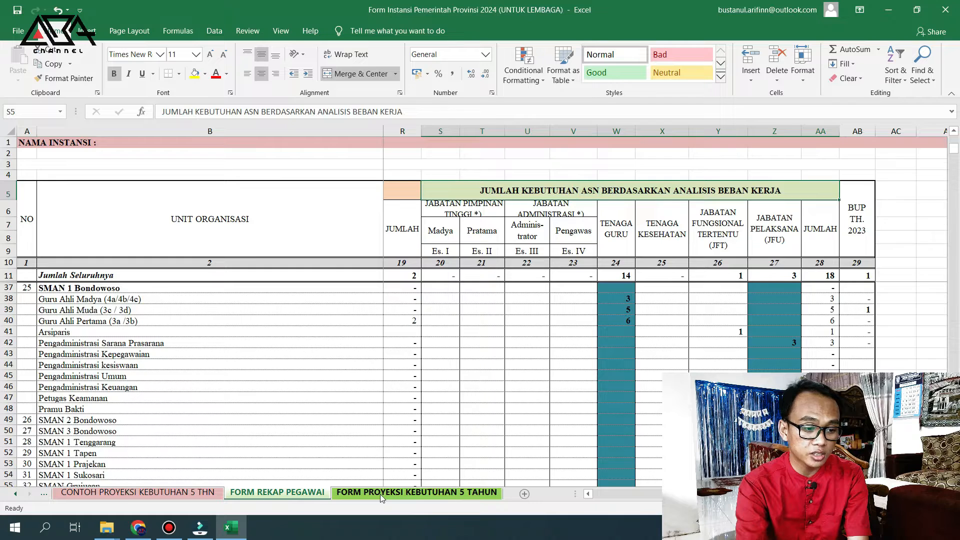
click(380, 494)
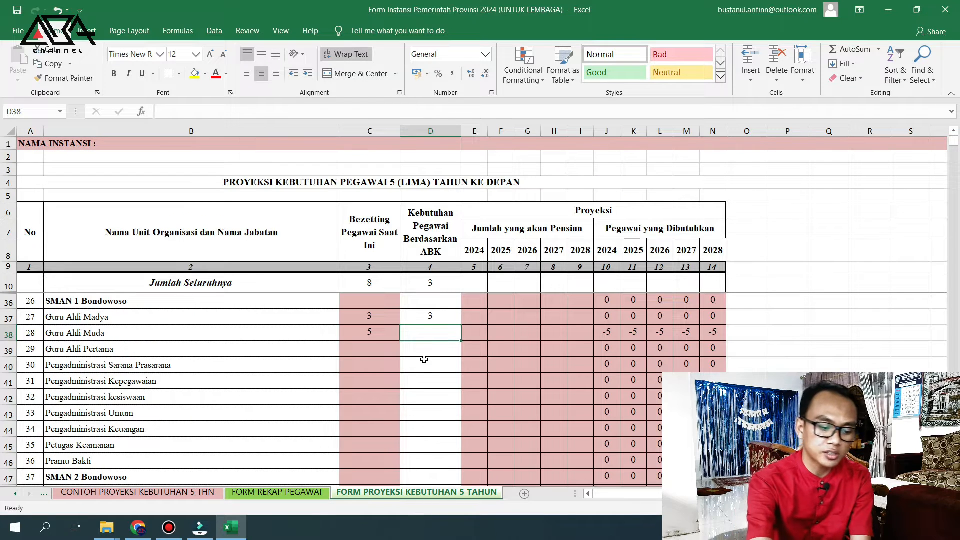
text(5)
click(480, 332)
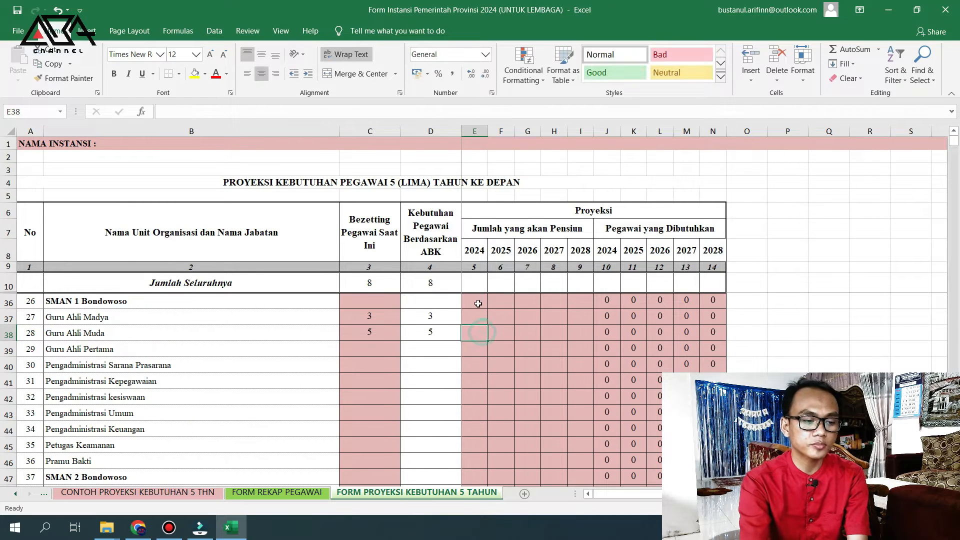
Check Guru Ahli Muda's BUP TH. 2023 count in FORM REKAP PEGAWAI and enter 1 as its 2024 retirement count in the projection form.
click(312, 494)
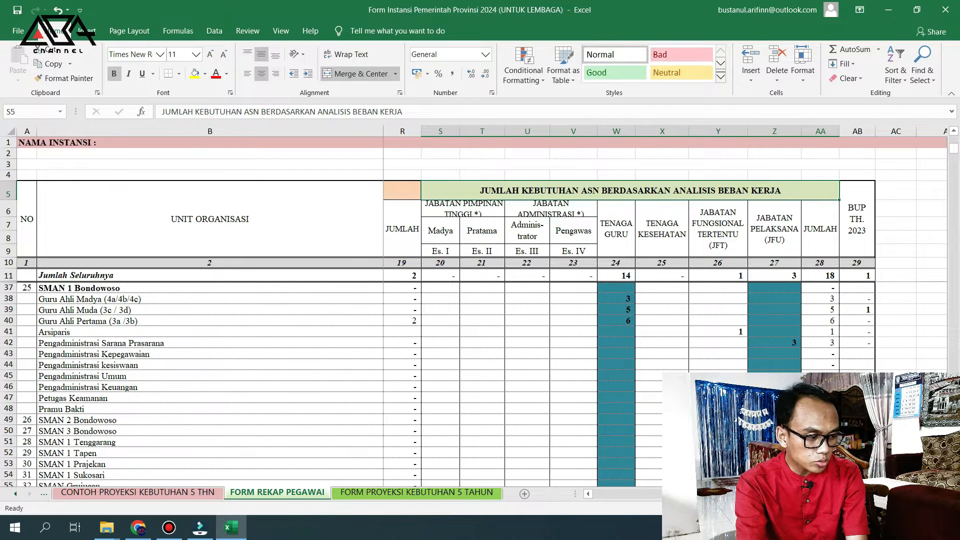
click(9, 310)
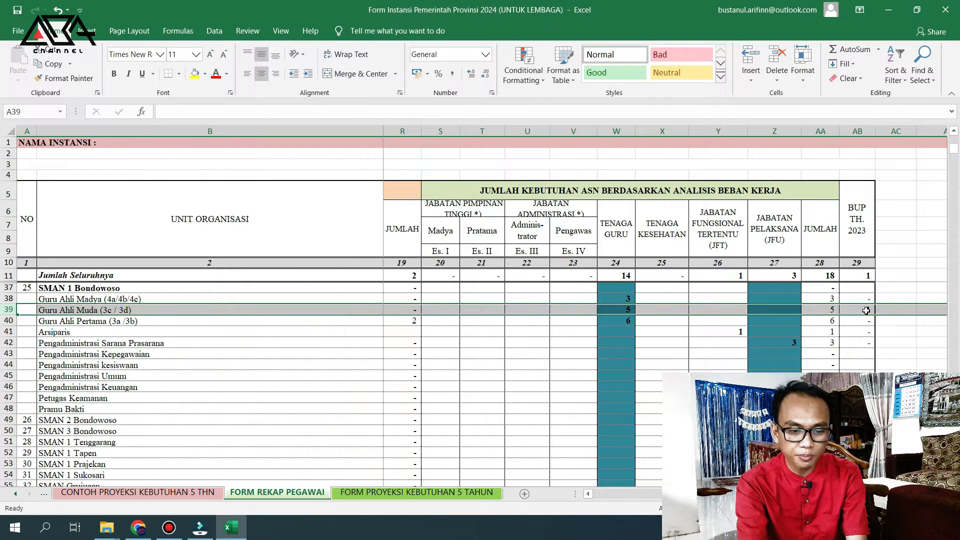
click(856, 212)
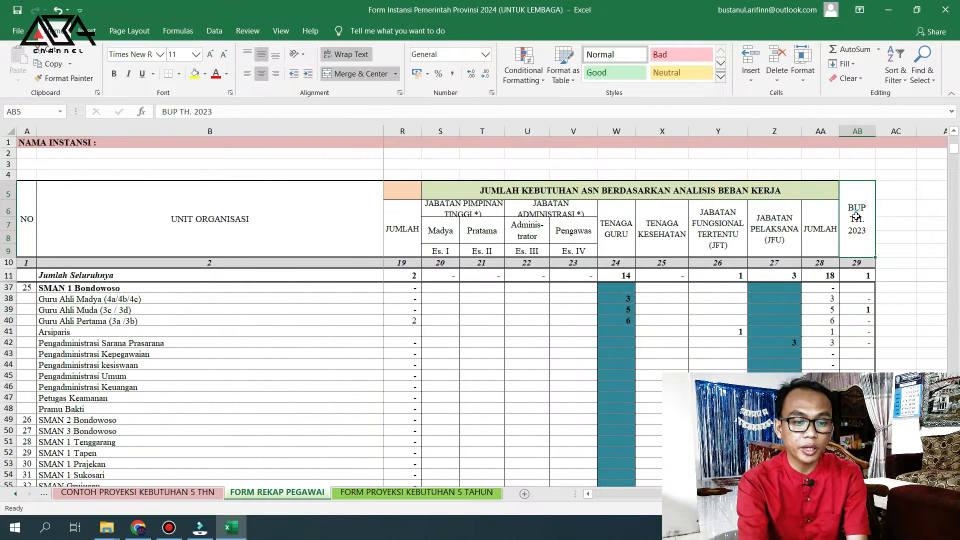
click(421, 495)
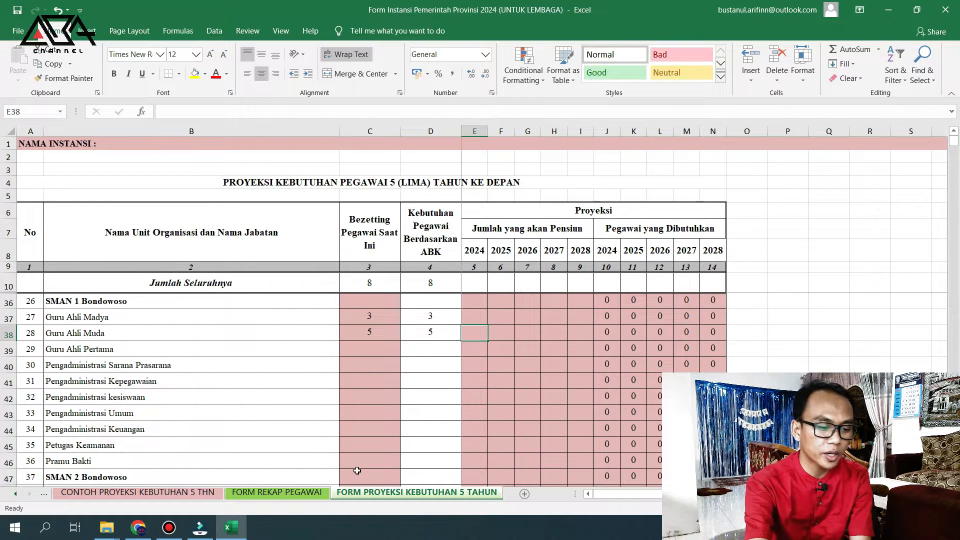
key(ctrl+Page_Up)
click(8, 311)
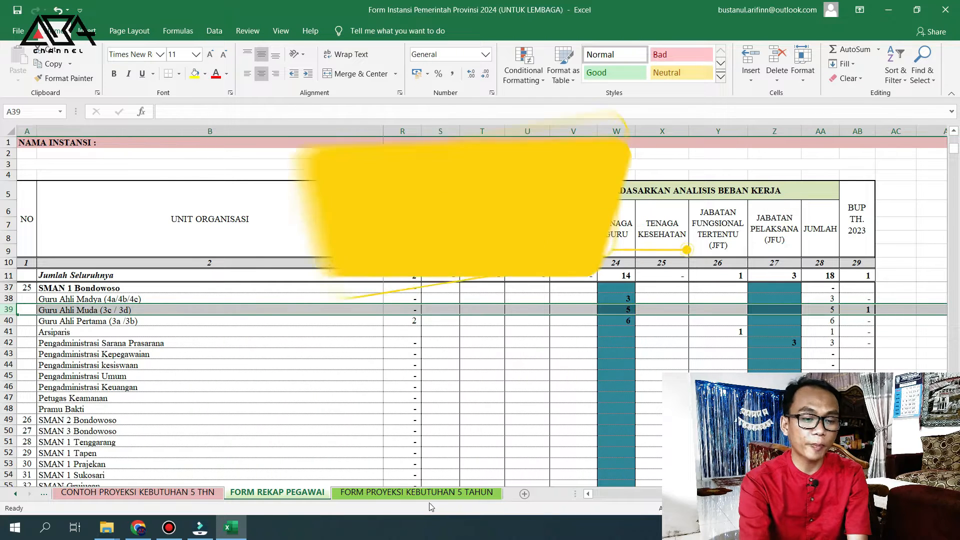
click(428, 496)
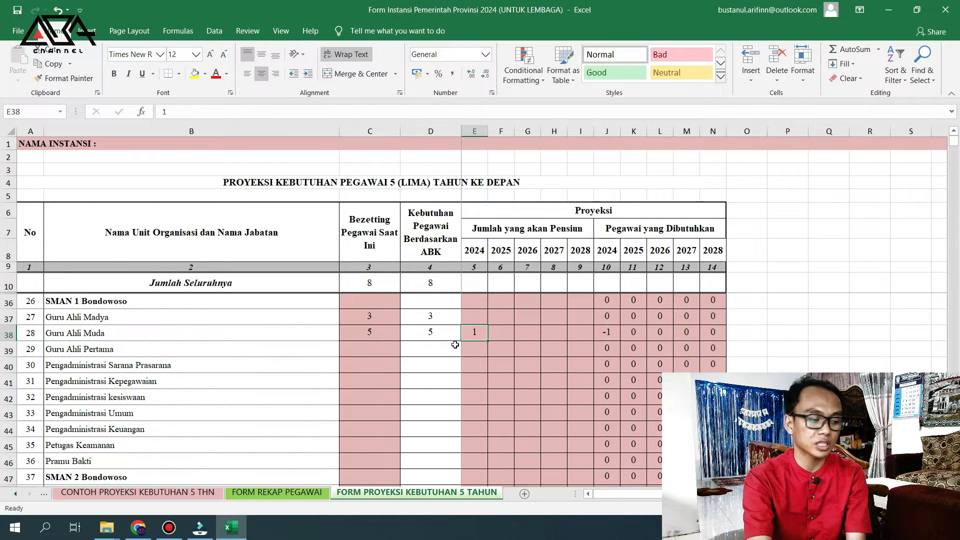
click(360, 330)
Check Guru Ahli Pertama's PNS and PPPK counts in FORM REKAP PEGAWAI and enter 4 as its Bezetting in the projection form.
click(208, 349)
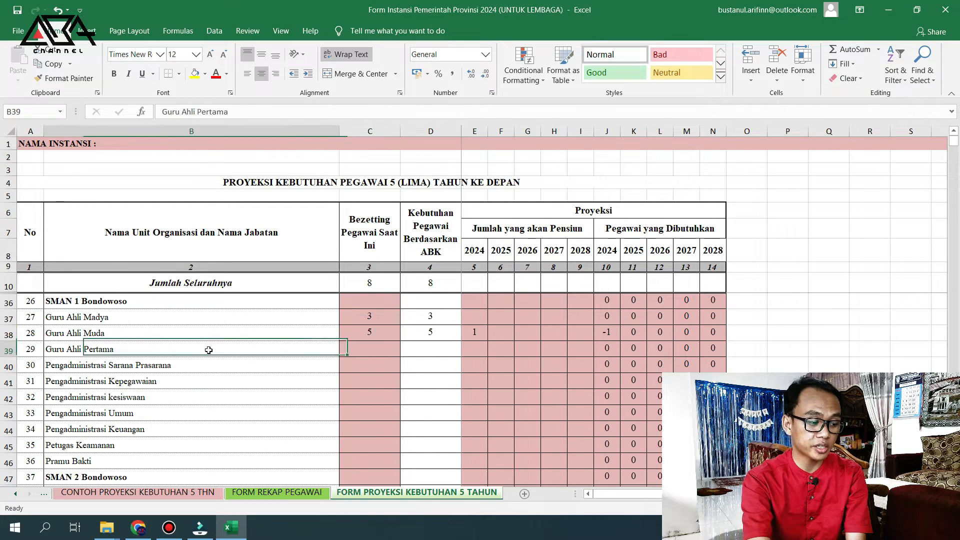
click(303, 492)
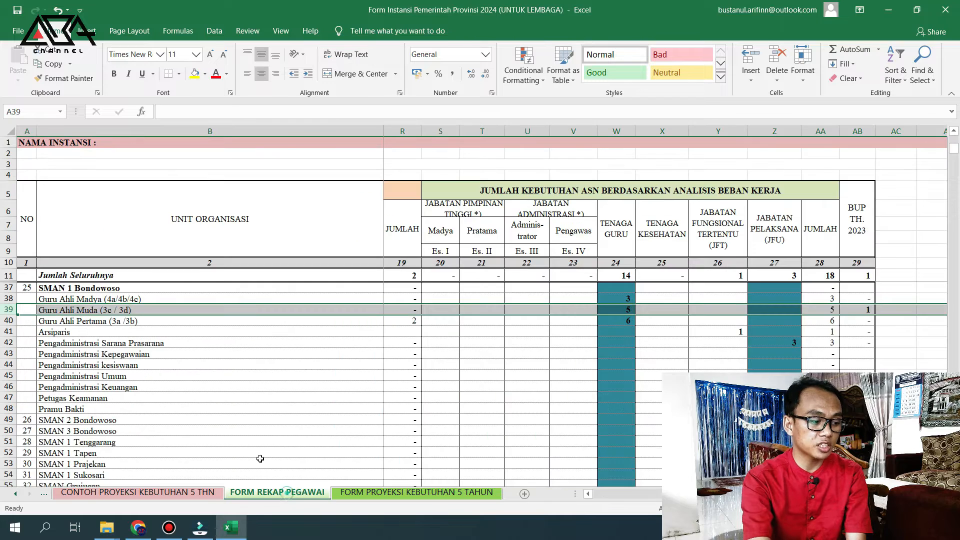
click(9, 321)
scroll(665, 310, left, 5)
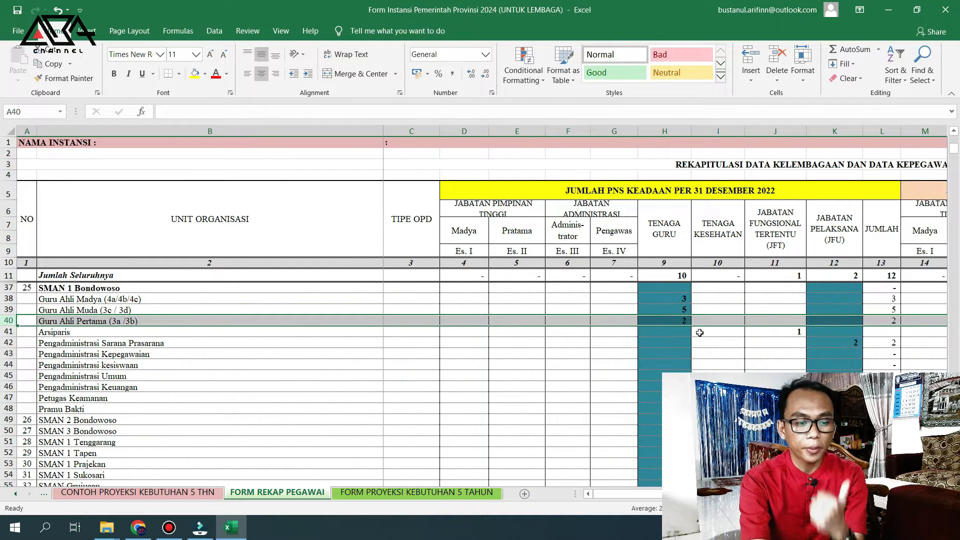
click(683, 319)
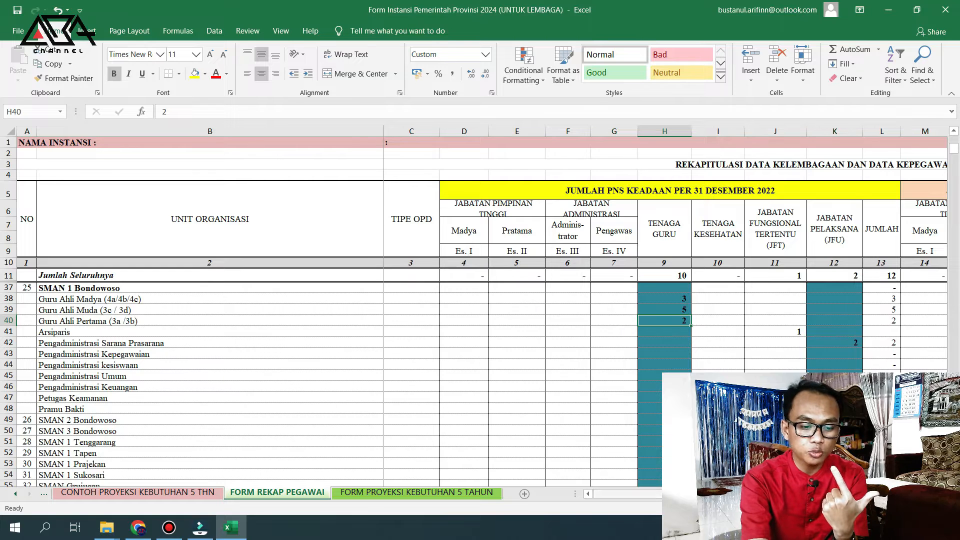
scroll(583, 329, right, 3)
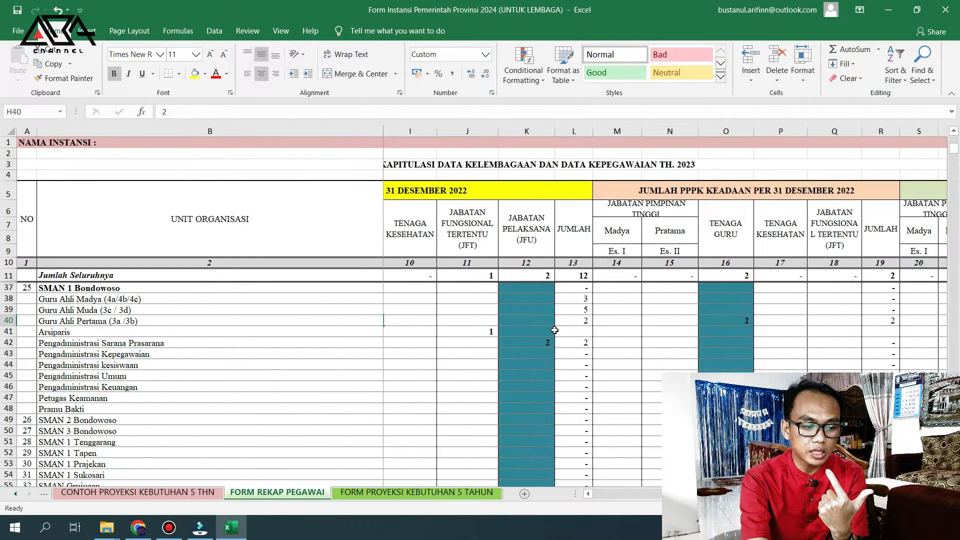
click(482, 333)
click(733, 320)
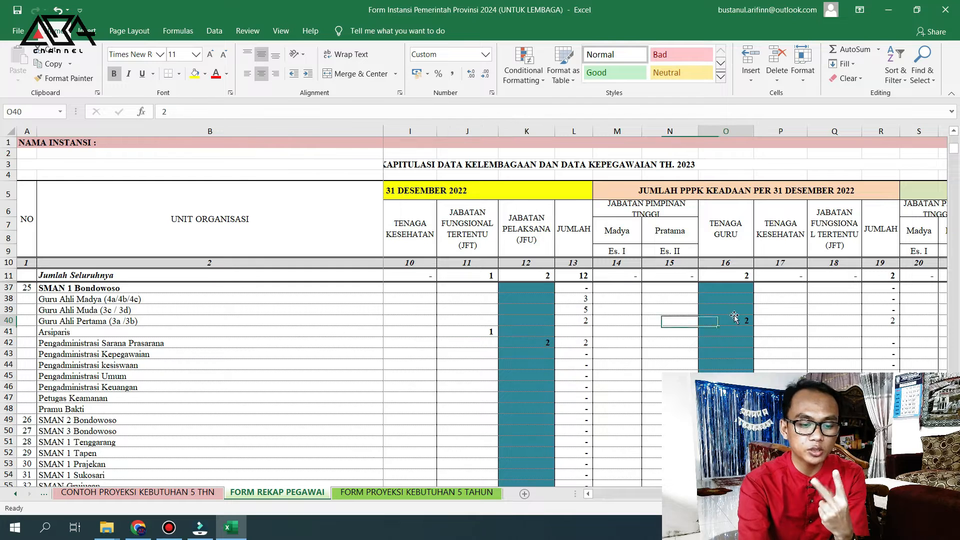
click(409, 491)
click(368, 353)
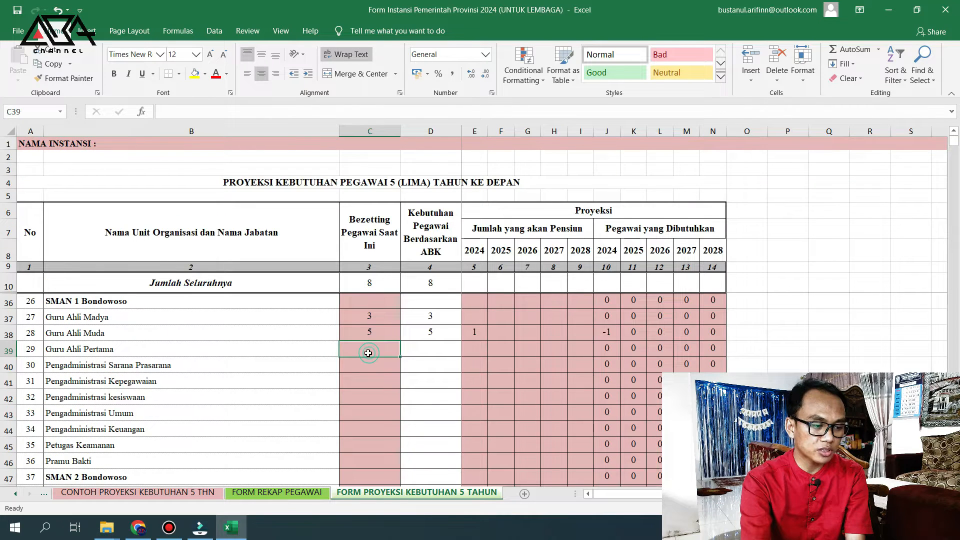
text(4)
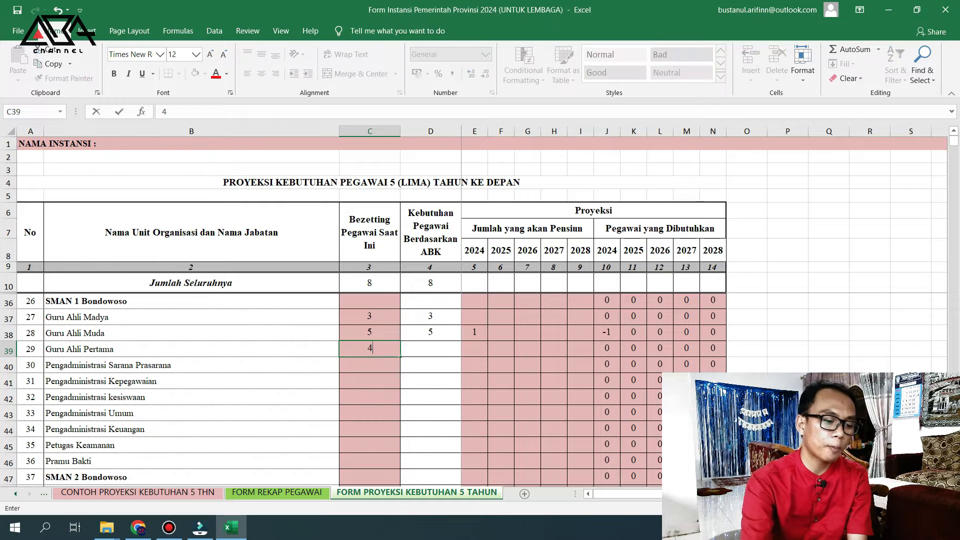
Check Guru Ahli Pertama's ASN needs in FORM REKAP PEGAWAI and enter 6 as its Kebutuhan Pegawai Berdasarkan ABK in the projection form.
click(445, 349)
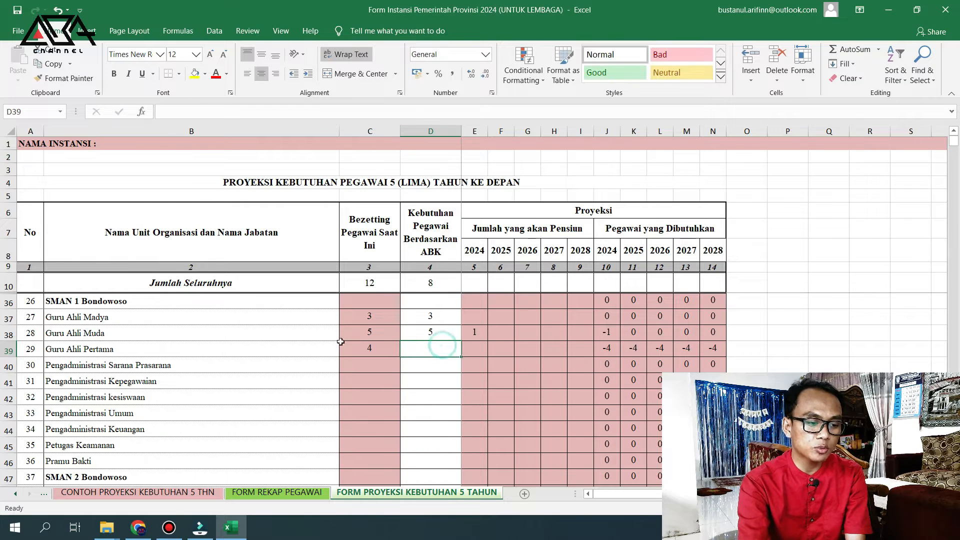
click(304, 493)
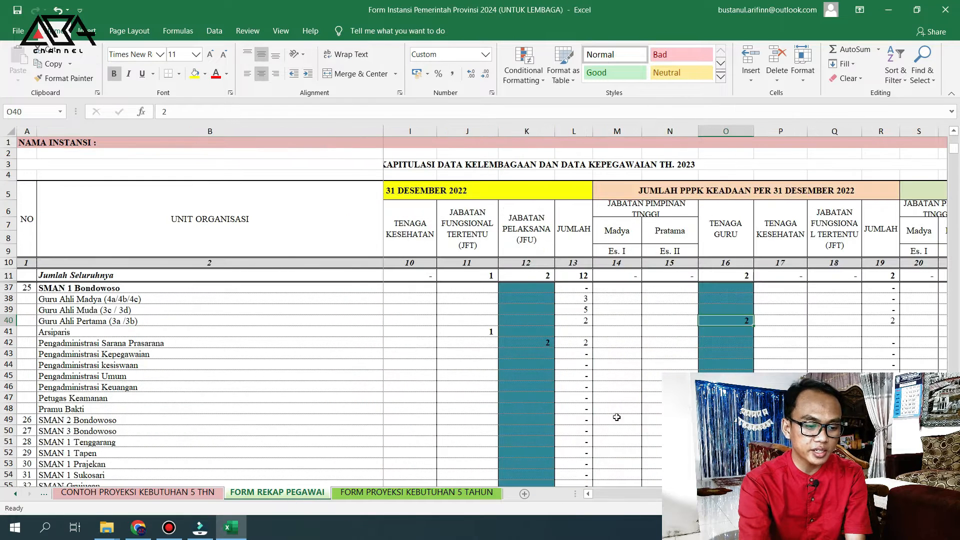
click(11, 316)
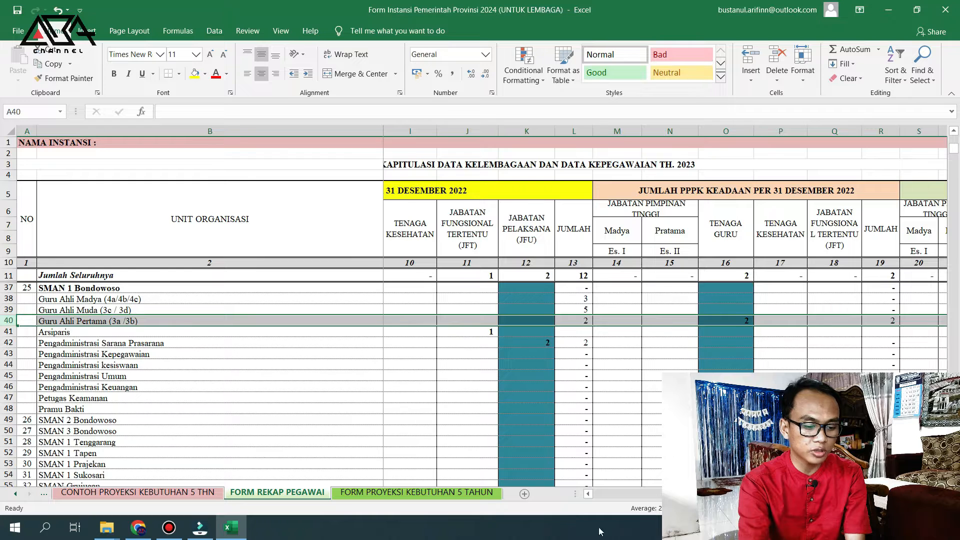
scroll(854, 305, right, 5)
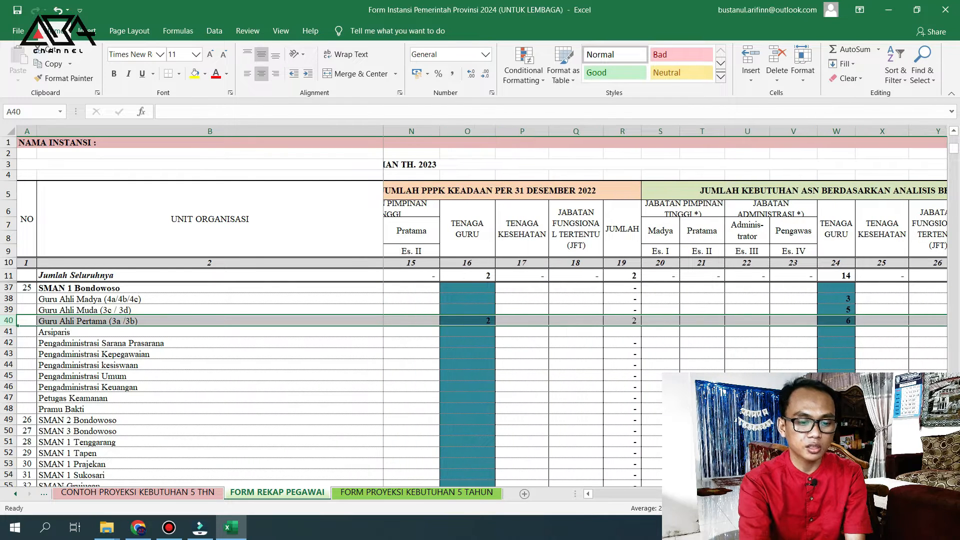
click(851, 321)
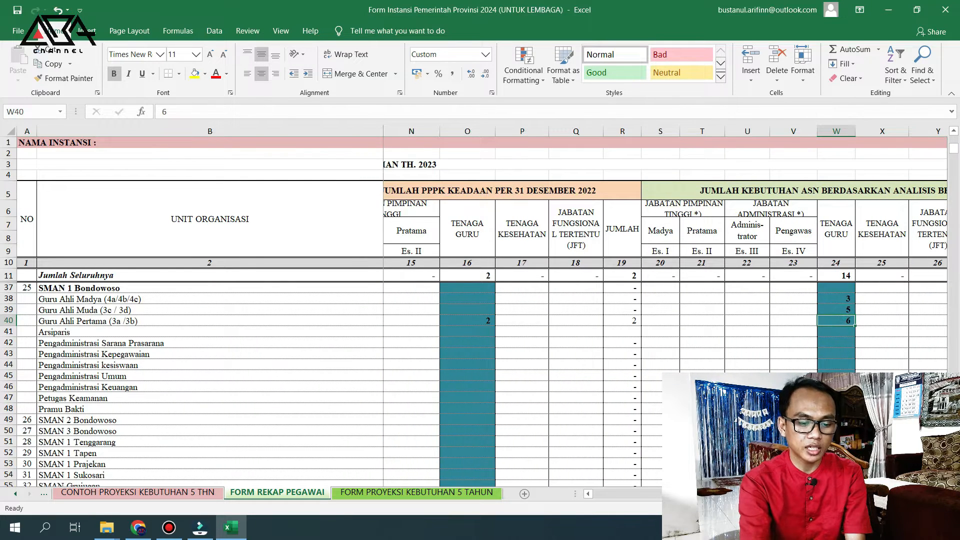
scroll(850, 321, right, 2)
scroll(850, 321, right, 2)
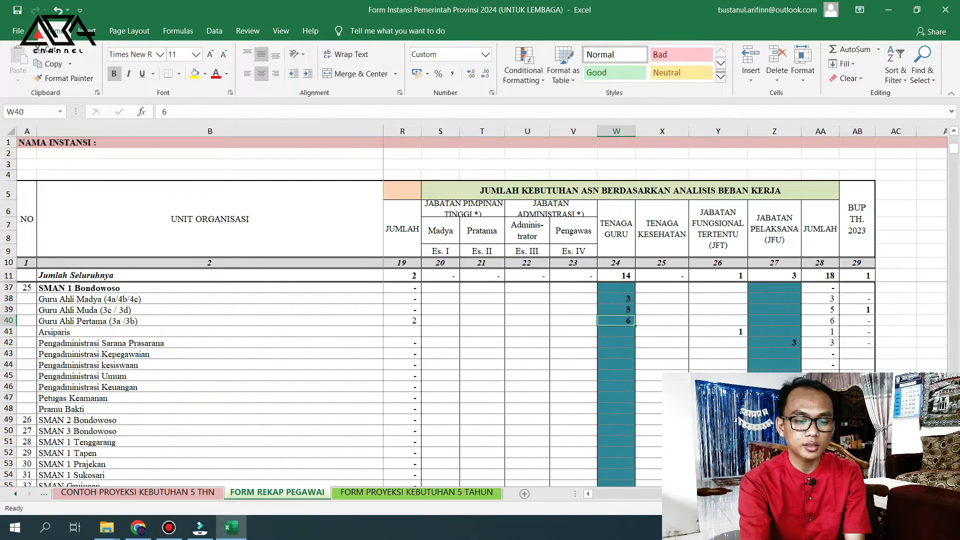
scroll(850, 321, left, 2)
scroll(850, 320, left, 3)
scroll(850, 320, right, 5)
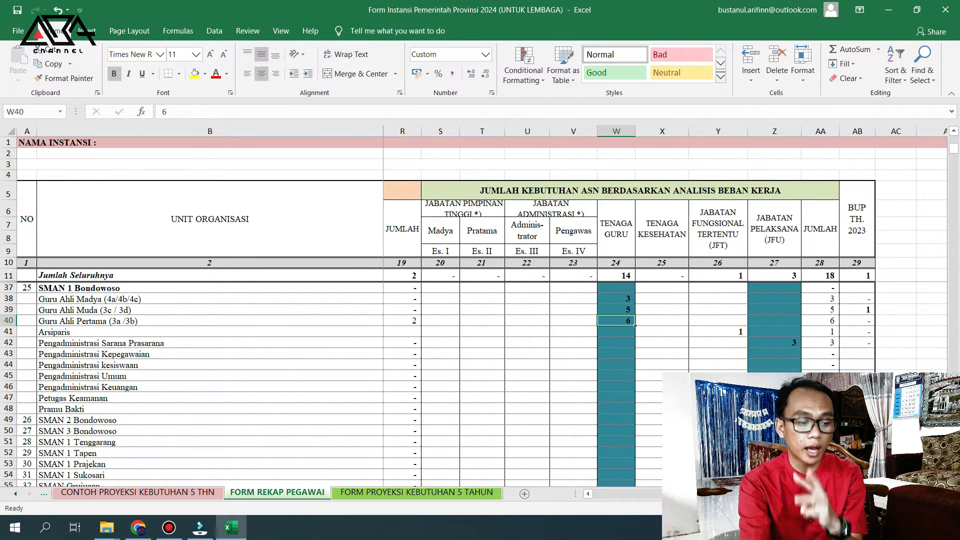
scroll(850, 320, left, 4)
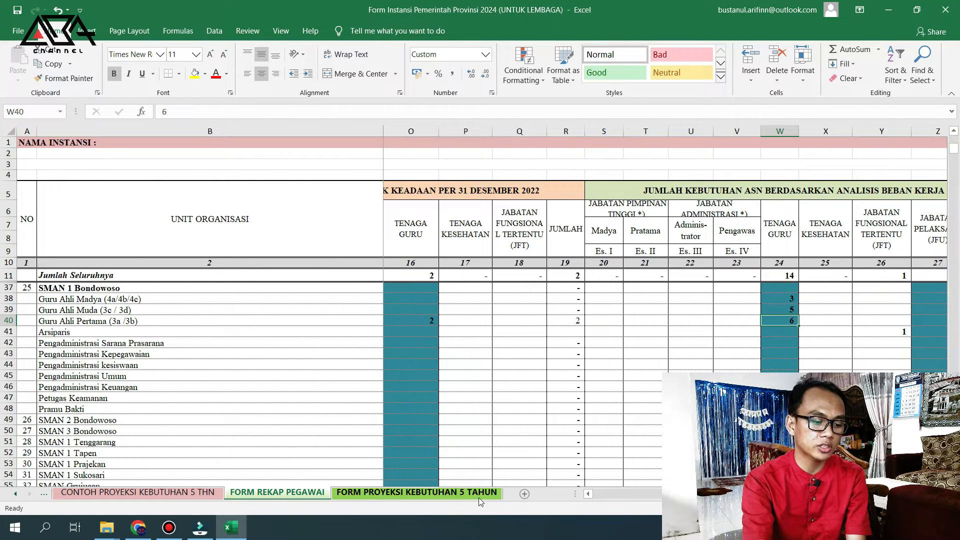
click(478, 493)
text(6)
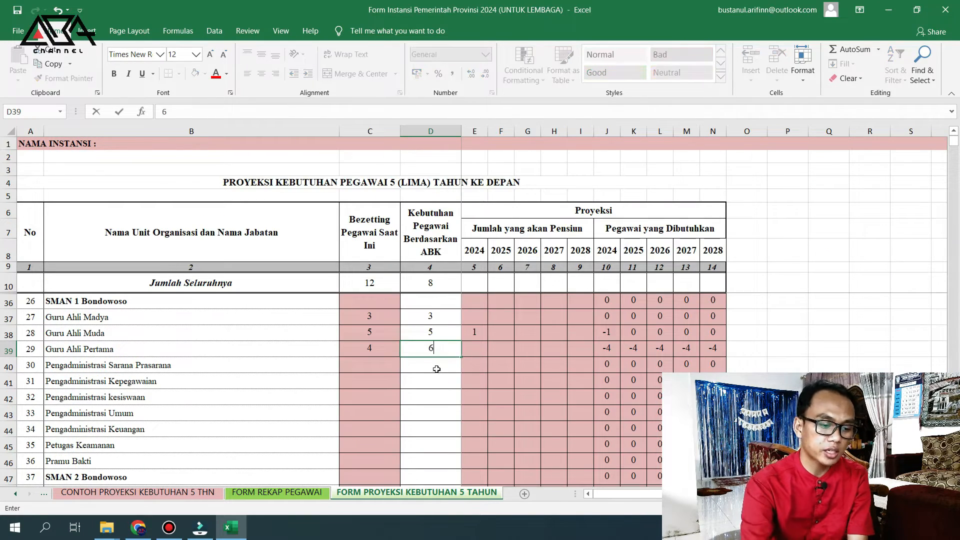
Compare the Jumlah Seluruhnya totals for Bezetting and Kebutuhan Pegawai Berdasarkan ABK in the projection form.
click(481, 353)
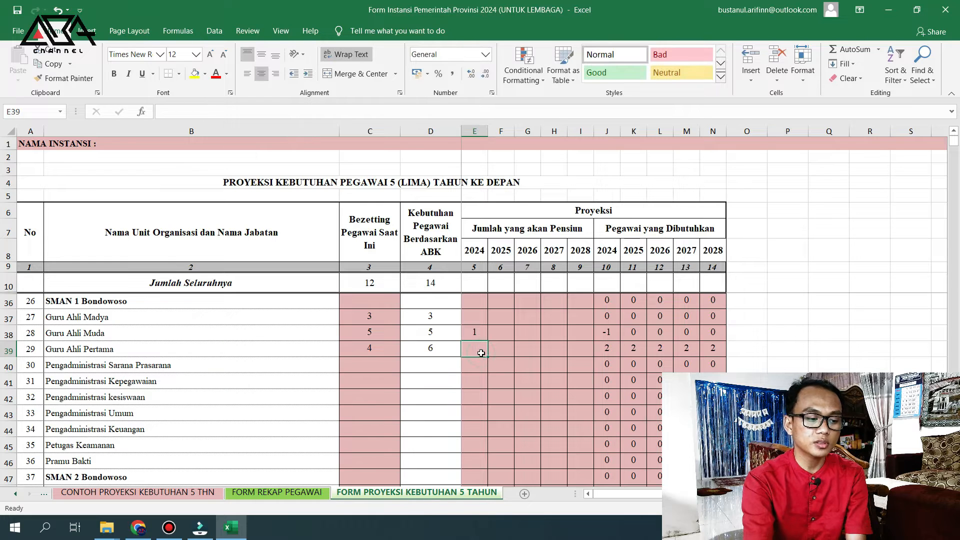
click(428, 288)
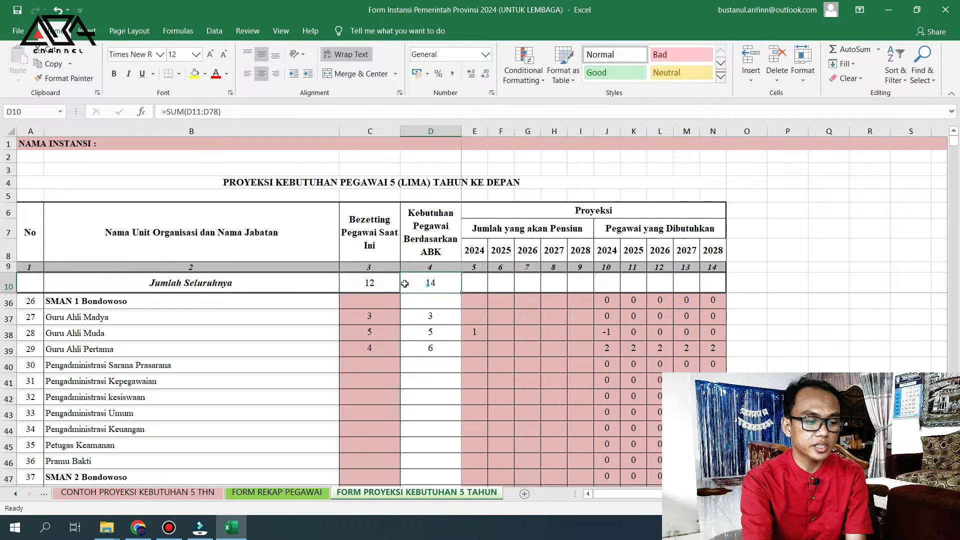
click(369, 283)
click(412, 280)
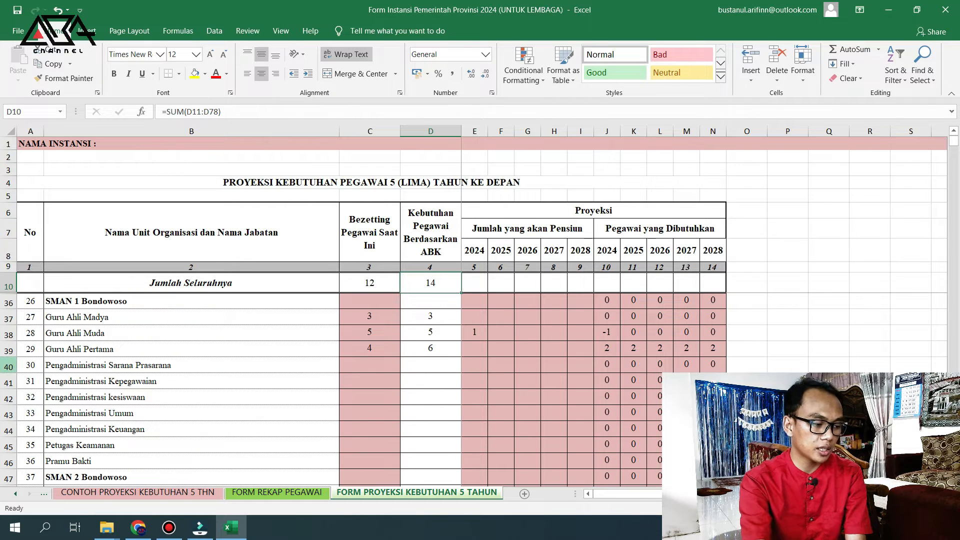
Check the Pengadministrasi Sarana Prasarana row's PNS, PPPK and ASN needs counts in FORM REKAP PEGAWAI.
click(47, 365)
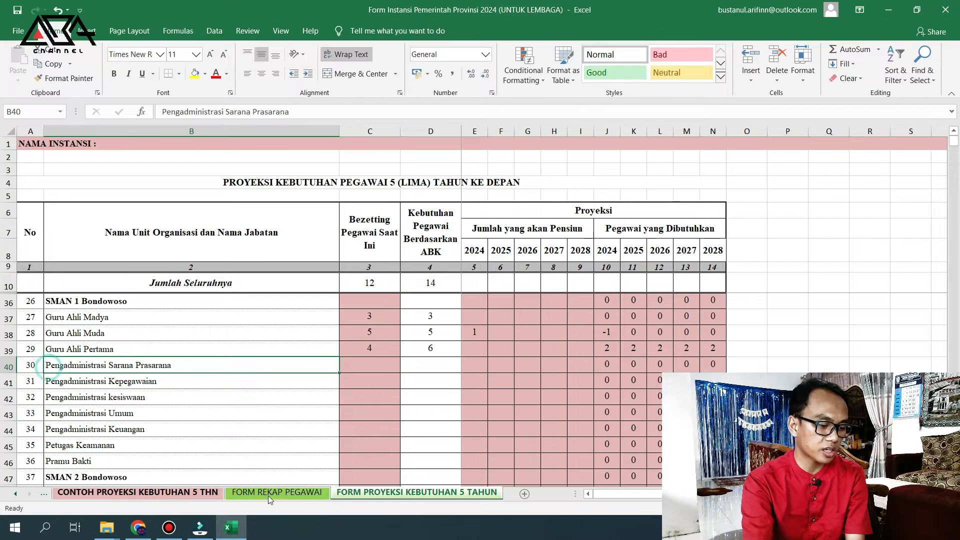
click(292, 496)
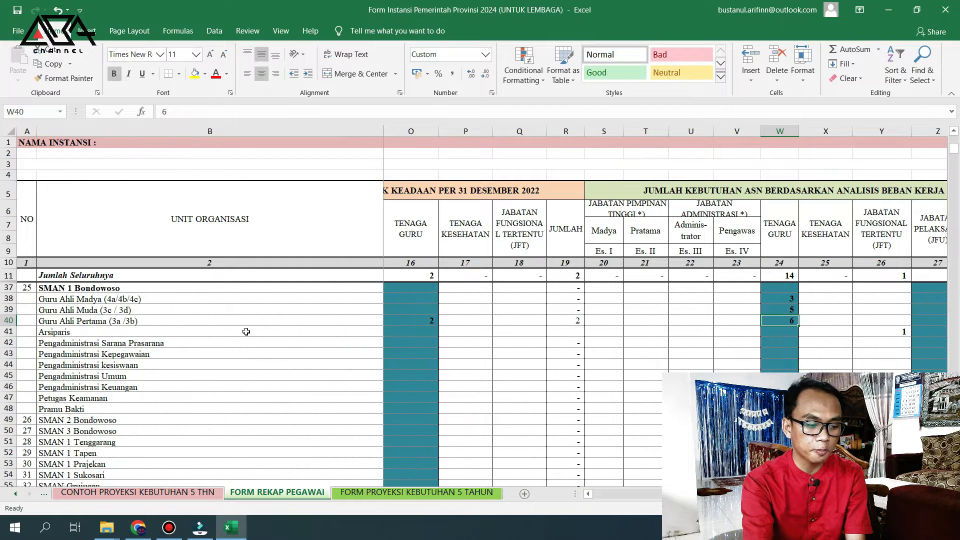
click(9, 343)
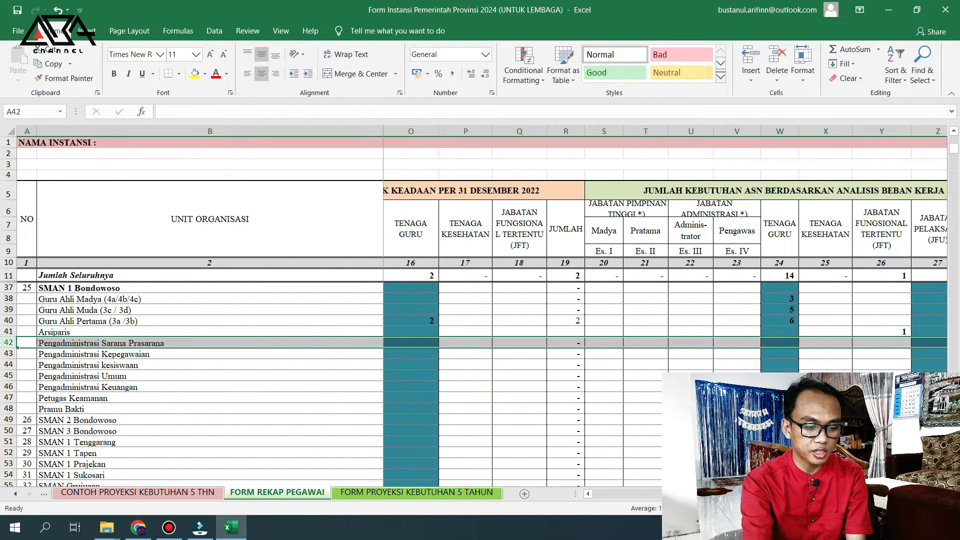
scroll(529, 507, left, 5)
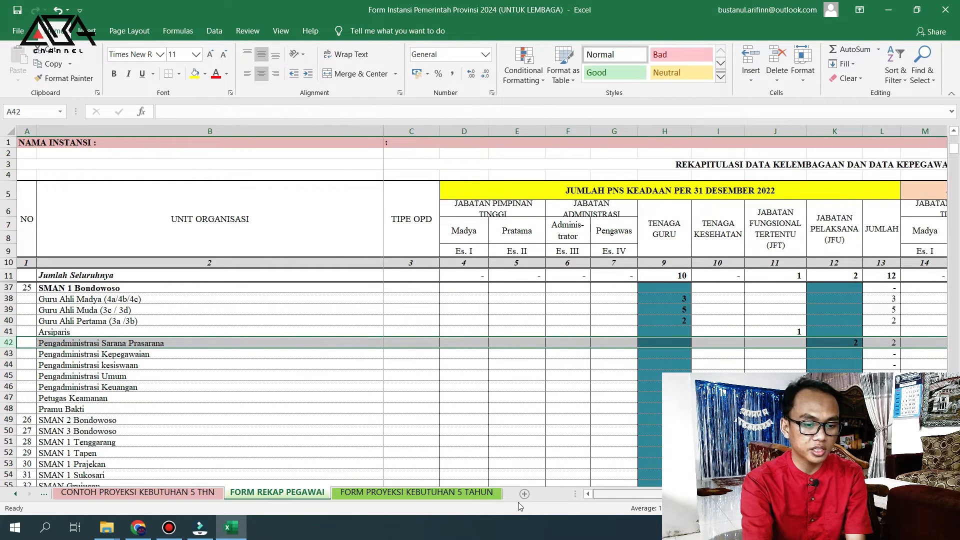
scroll(591, 506, right, 6)
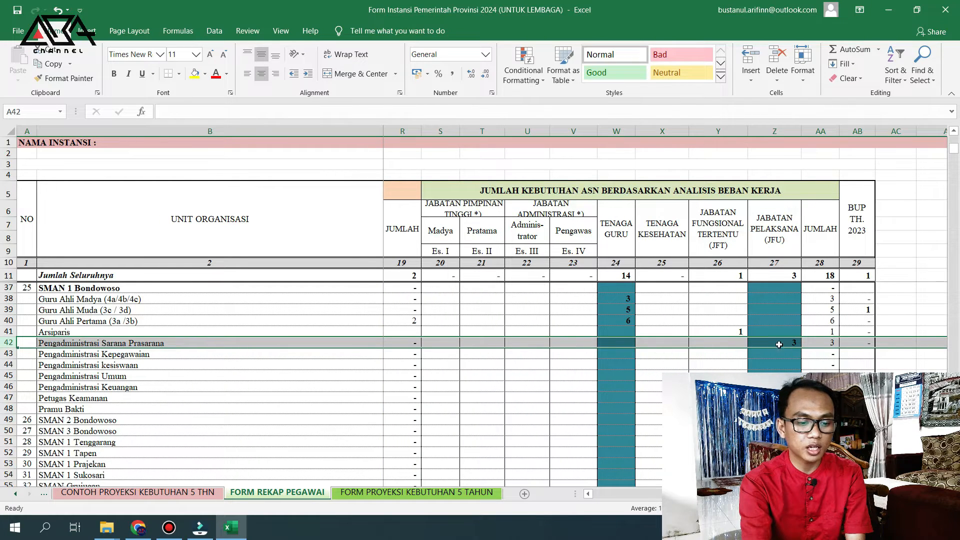
Enter 2 as Bezetting and 3 as Kebutuhan Pegawai Berdasarkan ABK for Pengadministrasi Sarana Prasarana in the projection form.
click(449, 494)
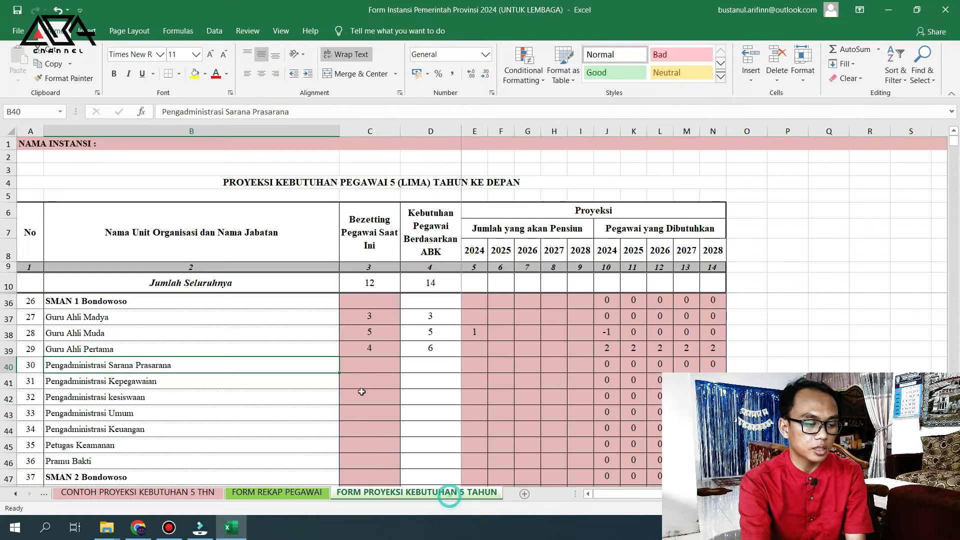
click(360, 368)
text(3)
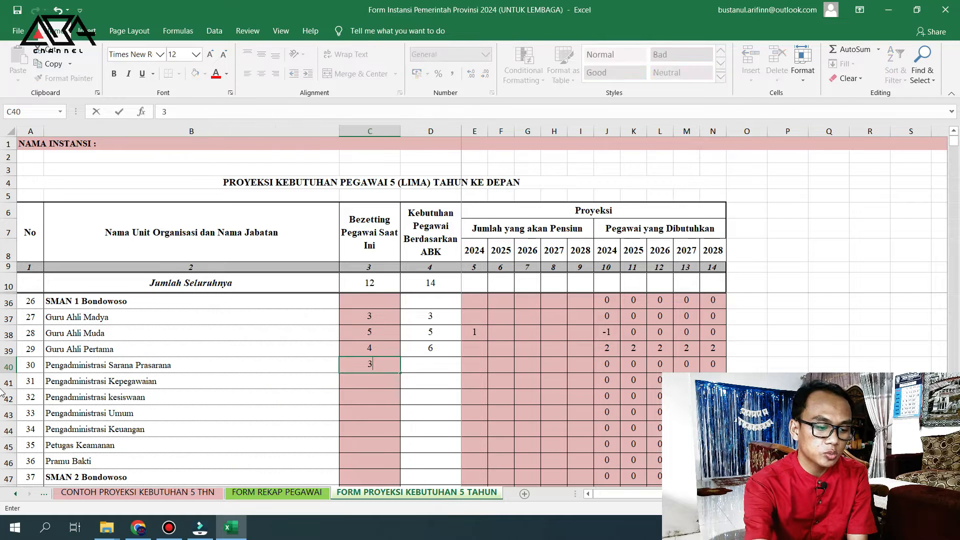
key(Tab)
text(3)
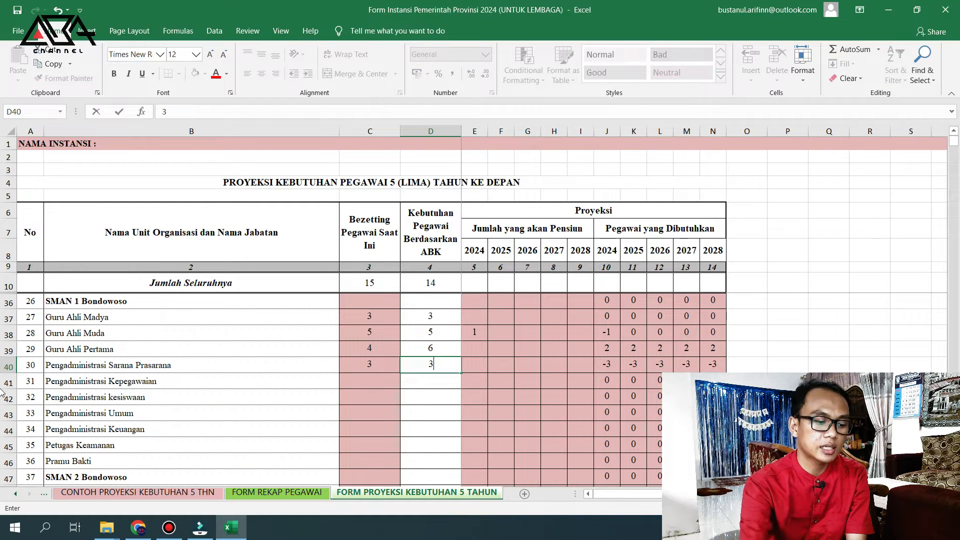
click(347, 364)
text(2)
key(Return)
Compare Pengadministrasi Sarana Prasarana's BUP TH. 2023 count in FORM REKAP PEGAWAI with its 2024 retirement cell in the projection form.
click(478, 366)
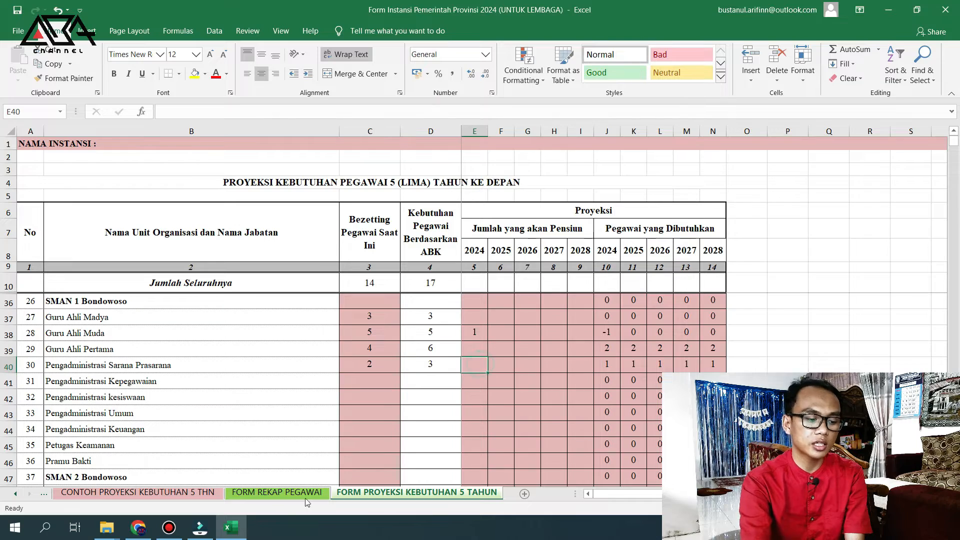
click(287, 492)
click(359, 484)
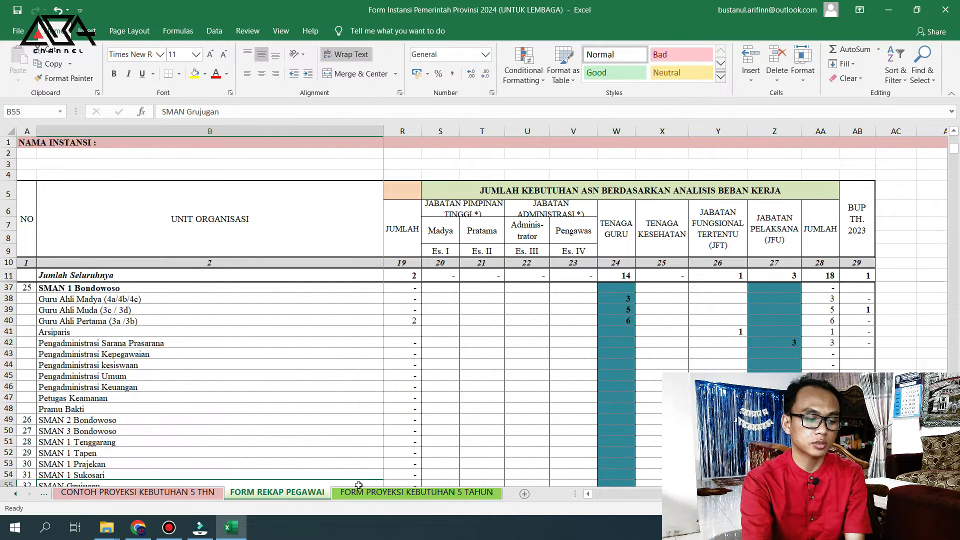
click(360, 493)
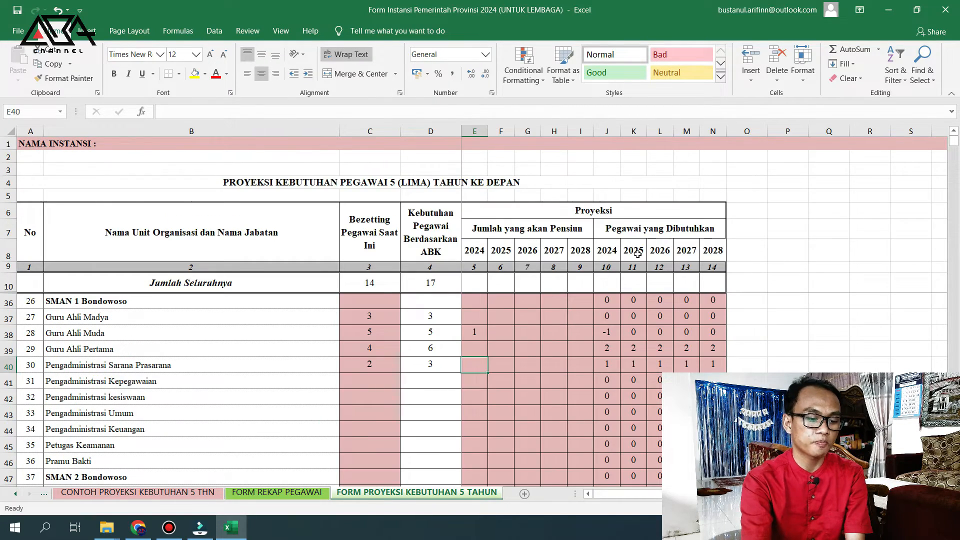